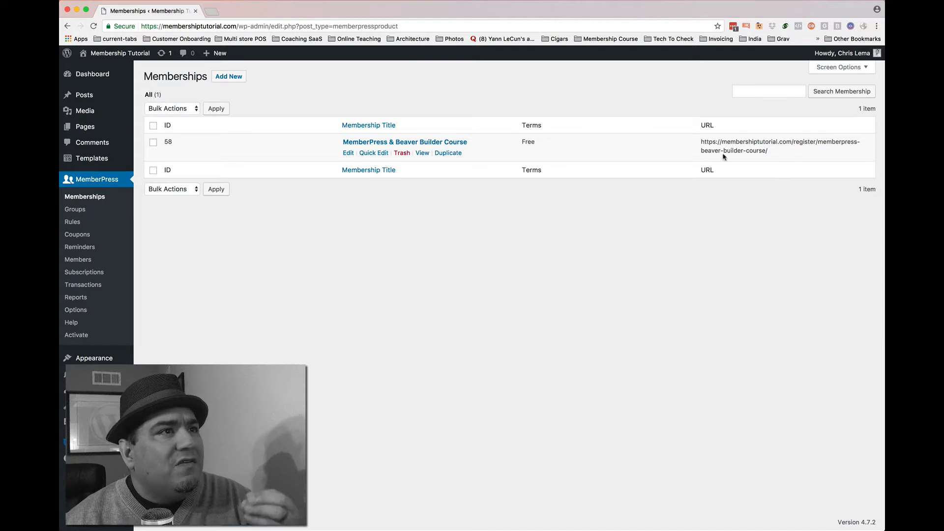
Open the MemberPress & Beaver Builder Course membership for editing and examine its Price Box options.
left_click(432, 142)
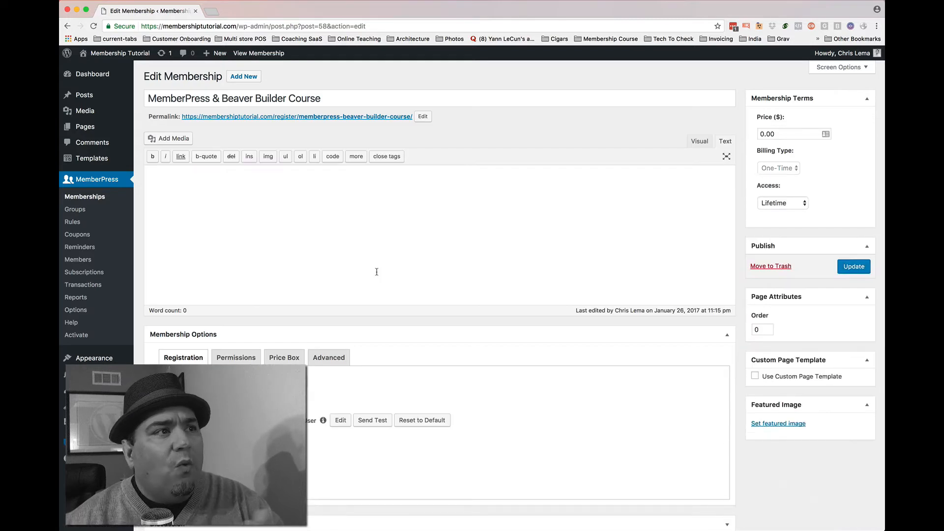
left_click(292, 359)
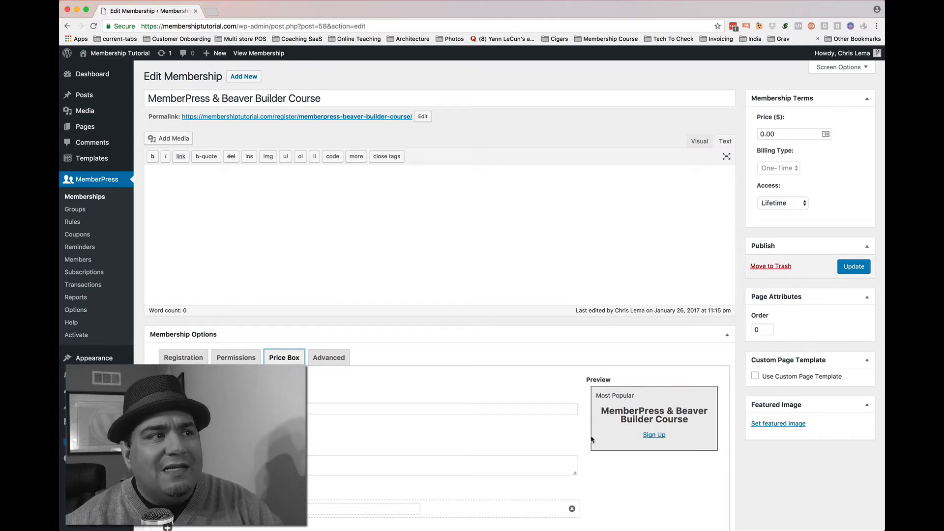
scroll(413, 419, "down", 3)
scroll(413, 419, "down", 3)
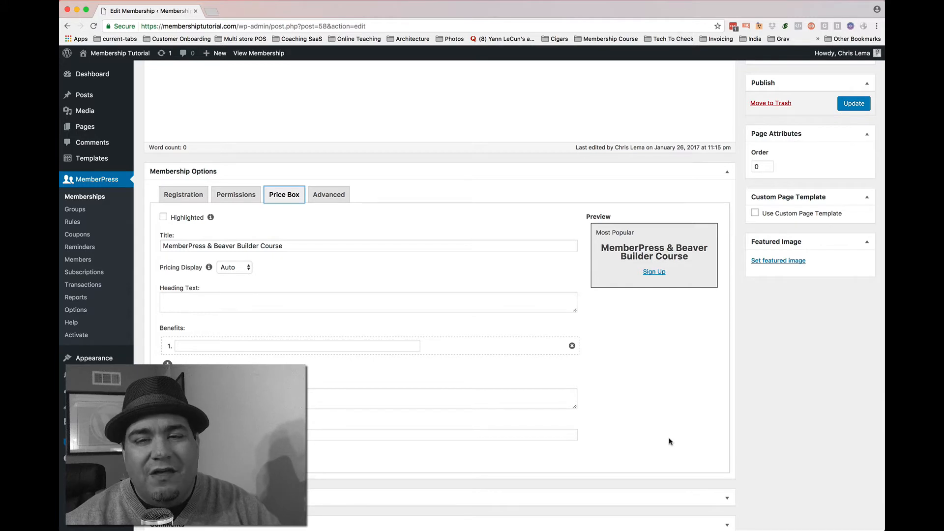
Open the price box preview's Sign Up link in a new tab and compare the registration page and its address with the membership editor.
right_click(657, 276)
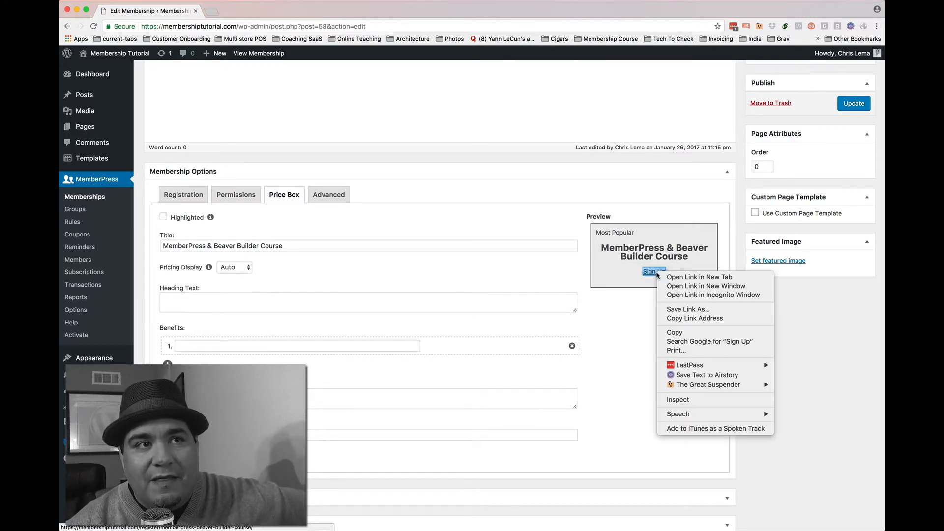
left_click(664, 277)
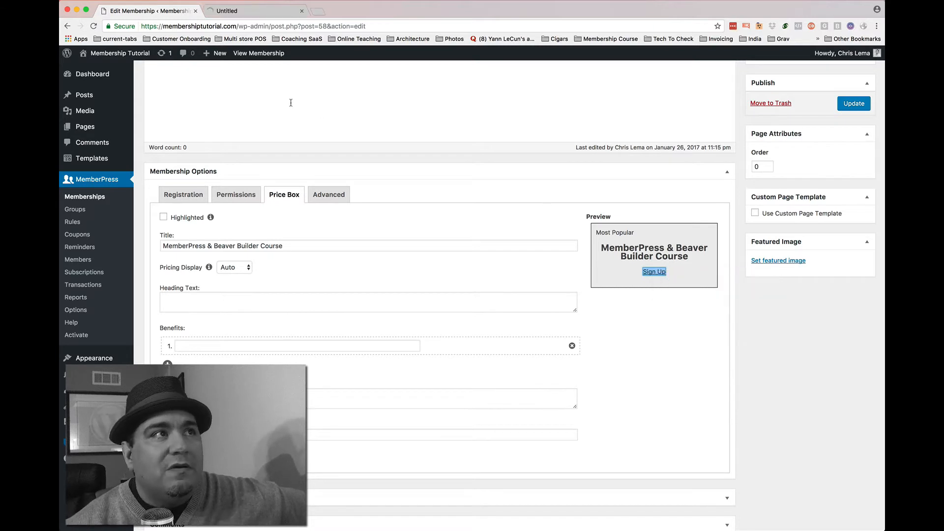
left_click(262, 11)
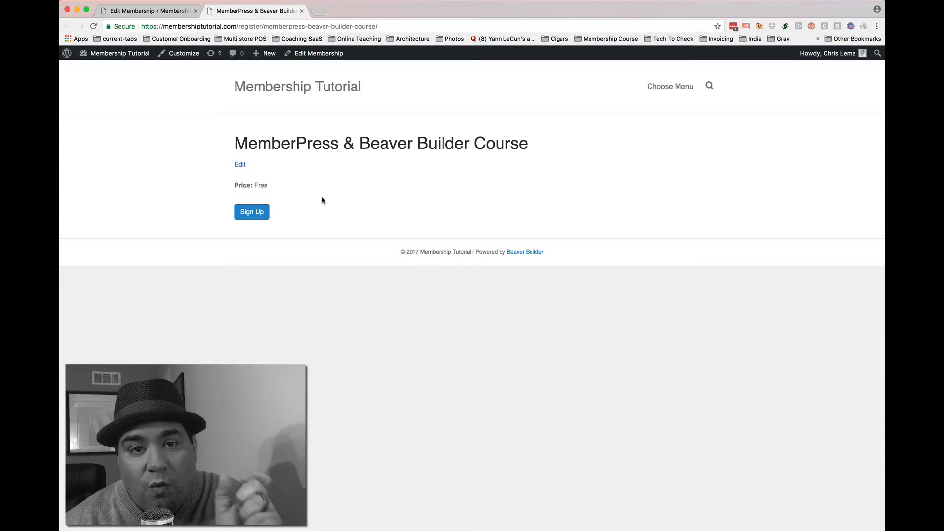
double_click(248, 26)
left_click(265, 26)
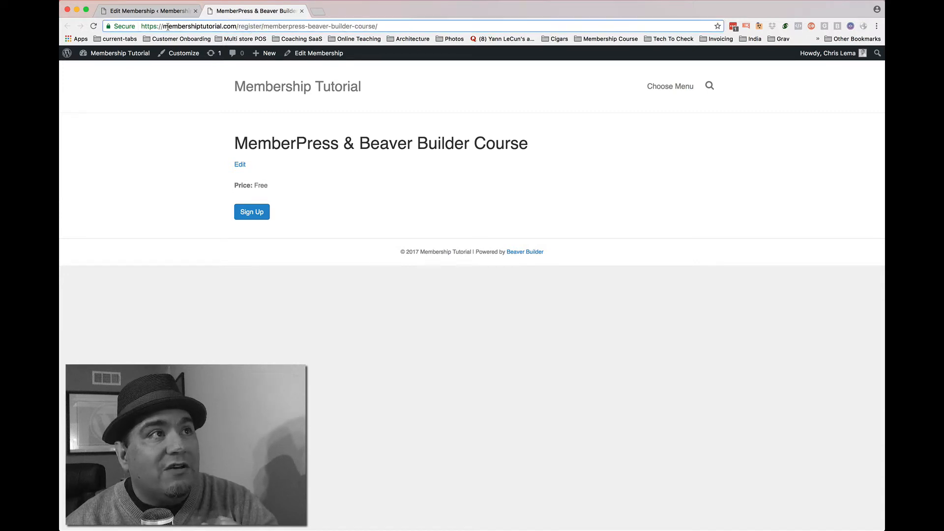
left_click(172, 12)
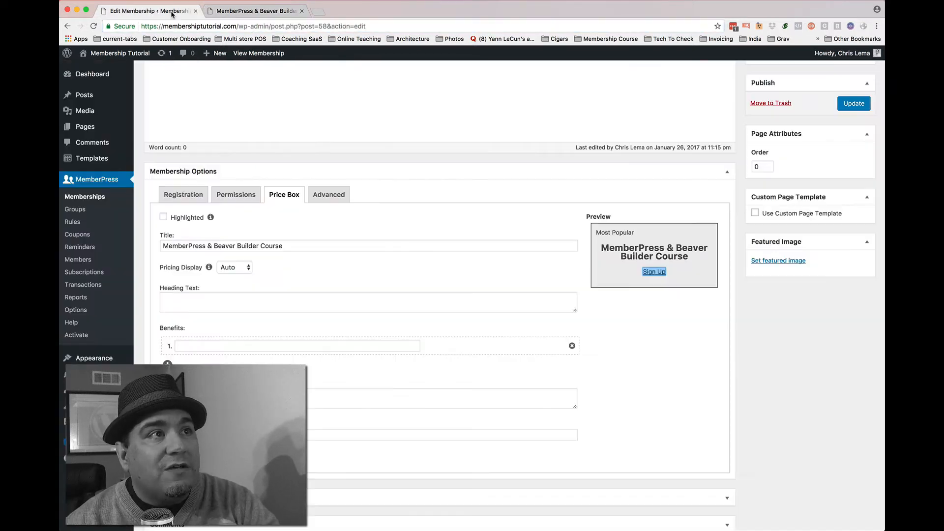
scroll(369, 189, "up", 5)
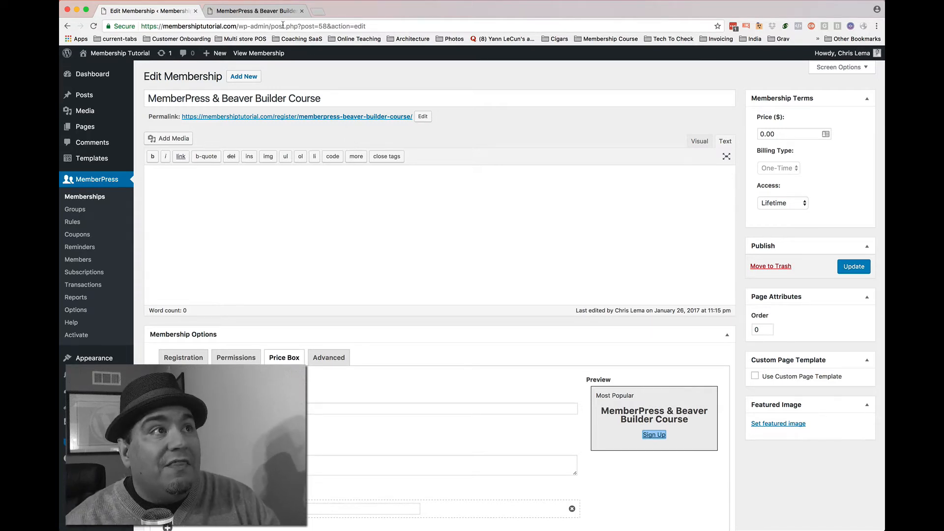
key("ctrl+Tab")
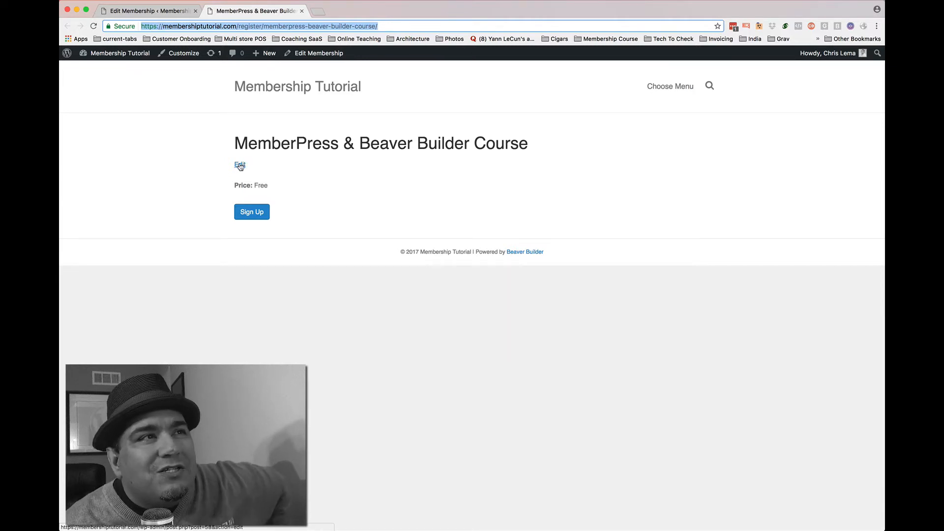
In the membership editor, switch the description to visual mode and begin it with "A free six-part course on".
left_click(170, 15)
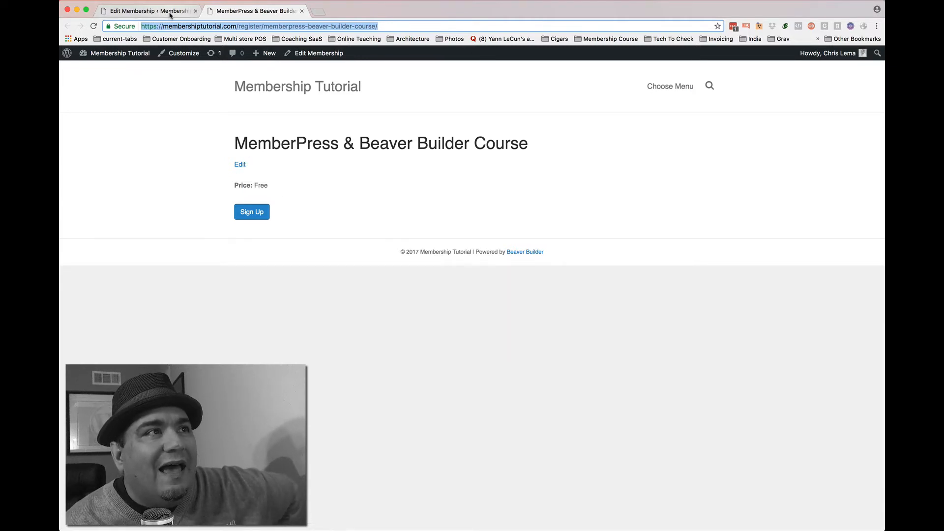
left_click(194, 172)
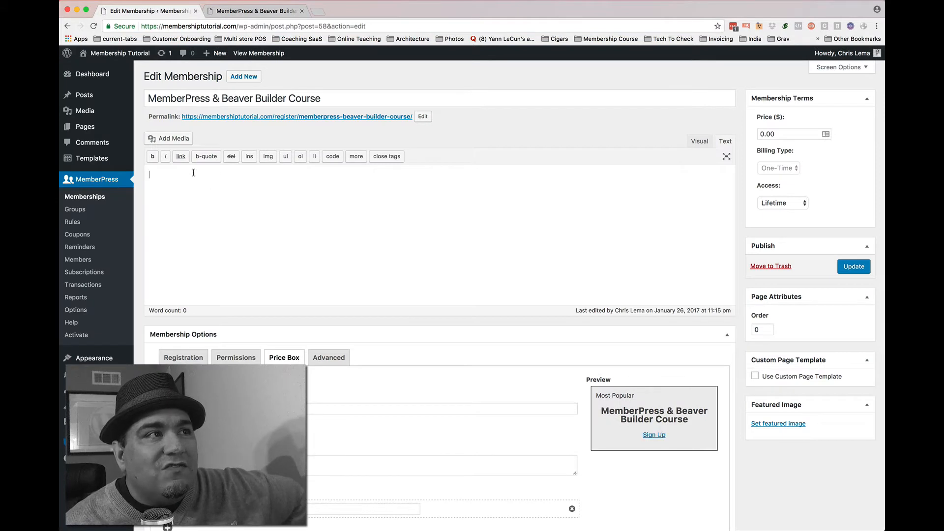
left_click(699, 142)
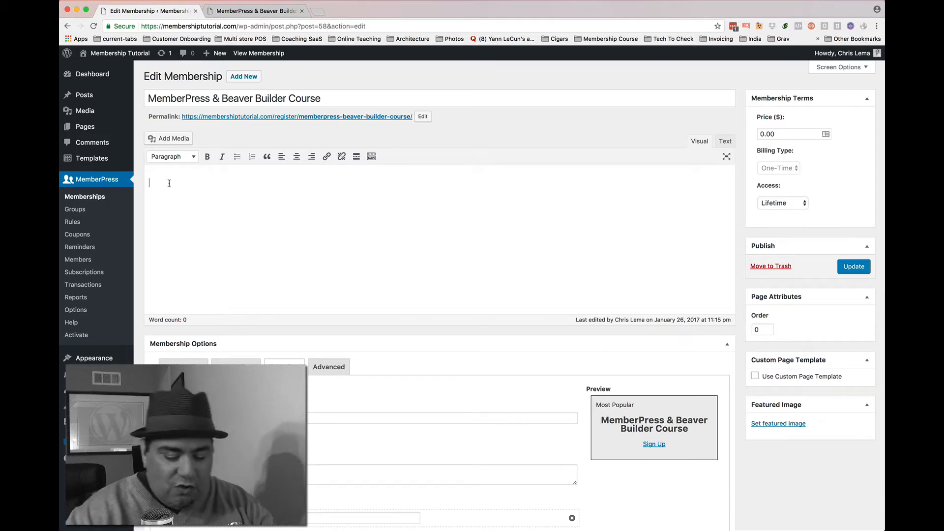
type("A free ")
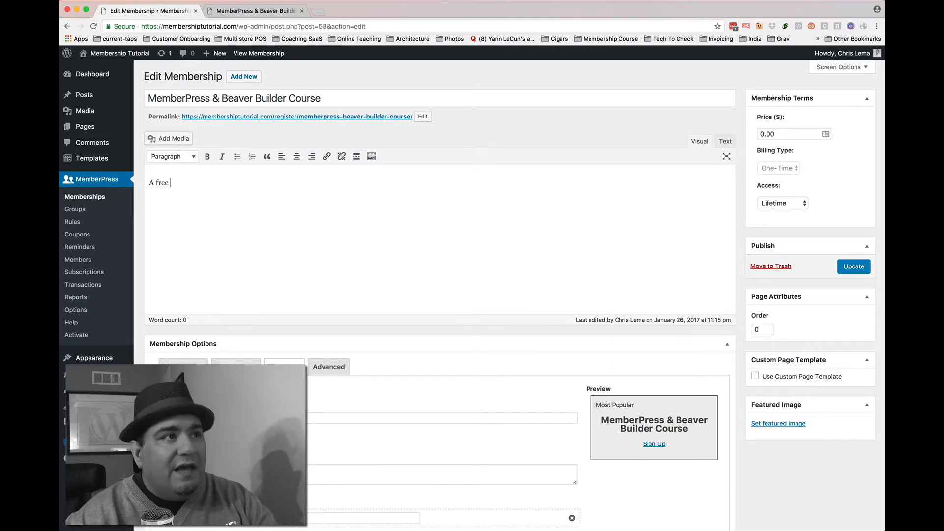
type("six part course on")
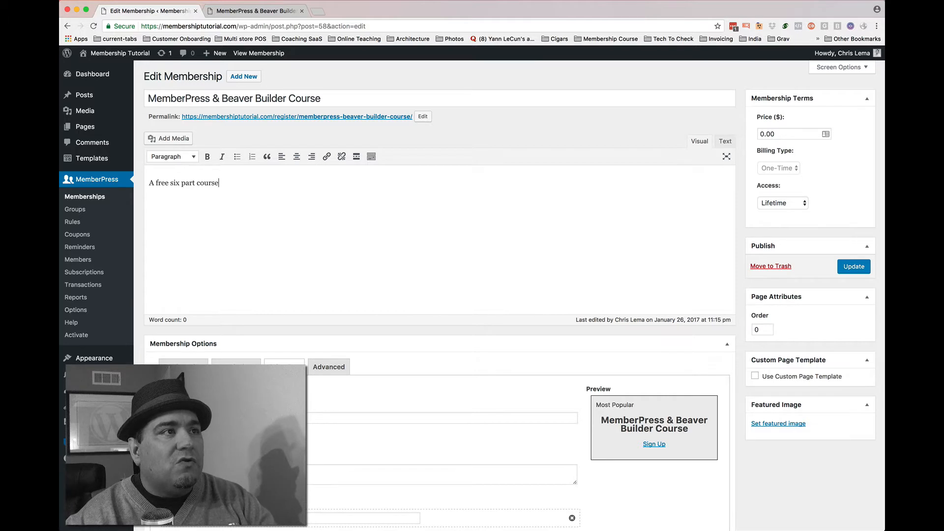
left_click(182, 185)
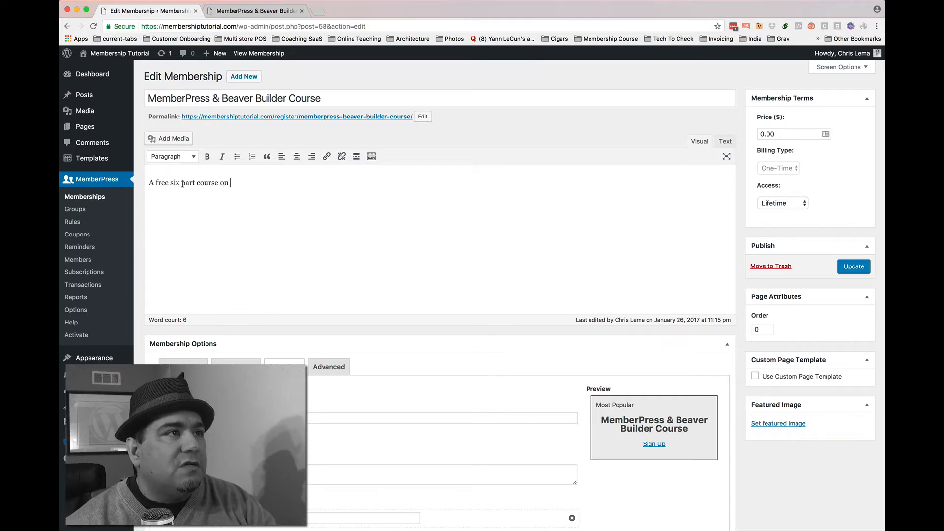
key("BackSpace")
type("-")
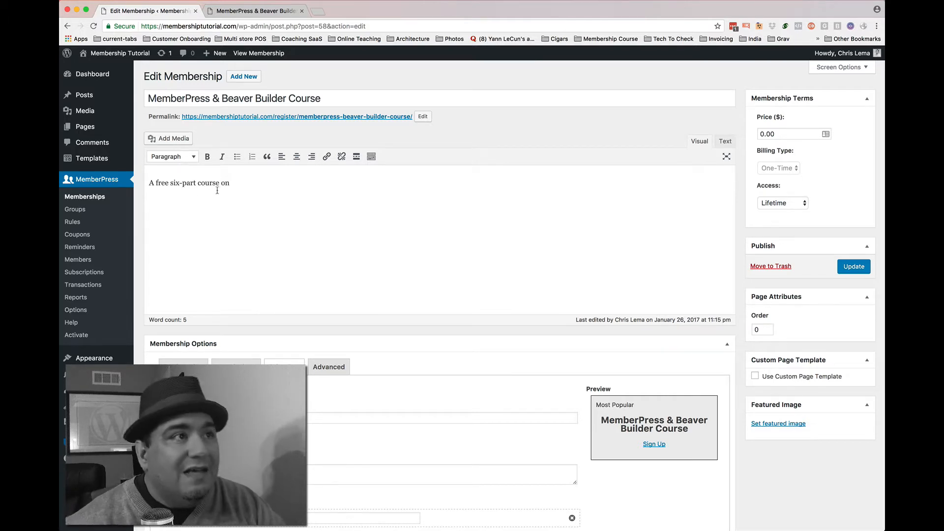
Complete the description with "using MemberPress and Beaver Builder together." and update the membership.
left_click(243, 184)
type("using MemberP")
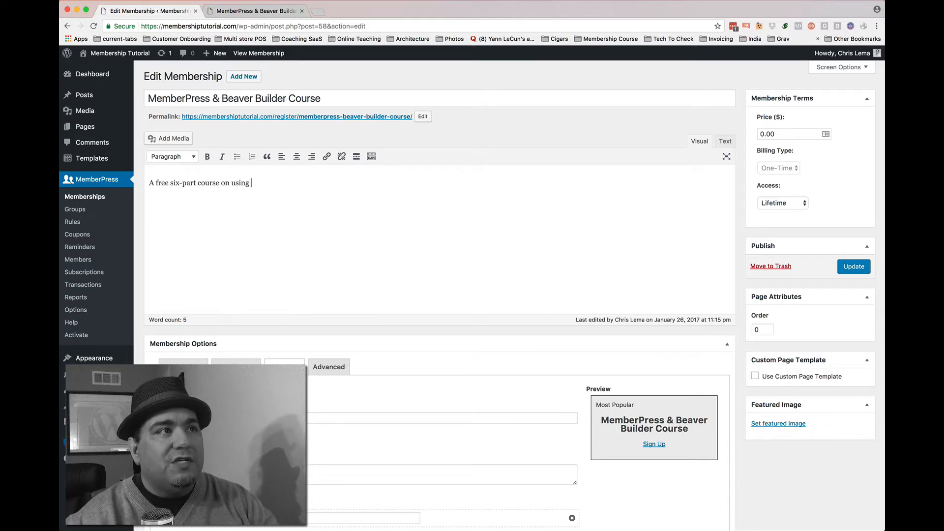
type("and ")
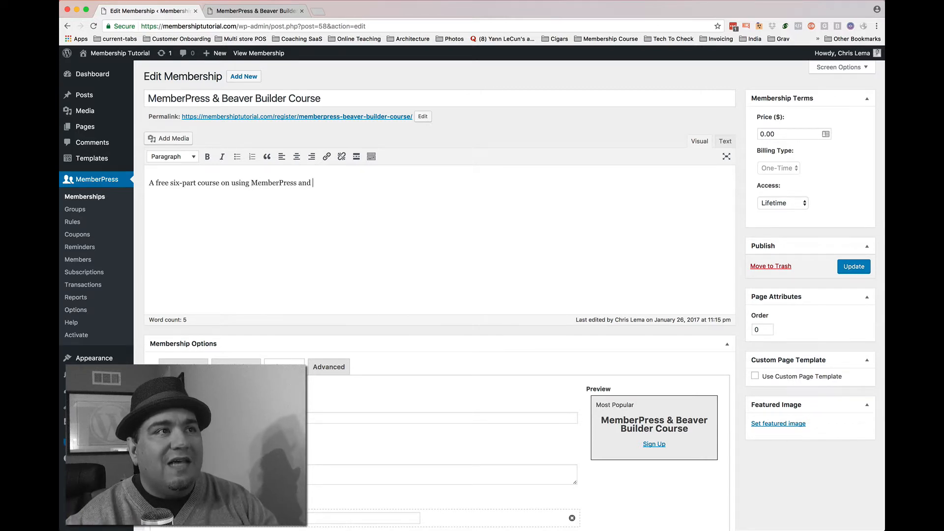
type("Beaver Builder together.")
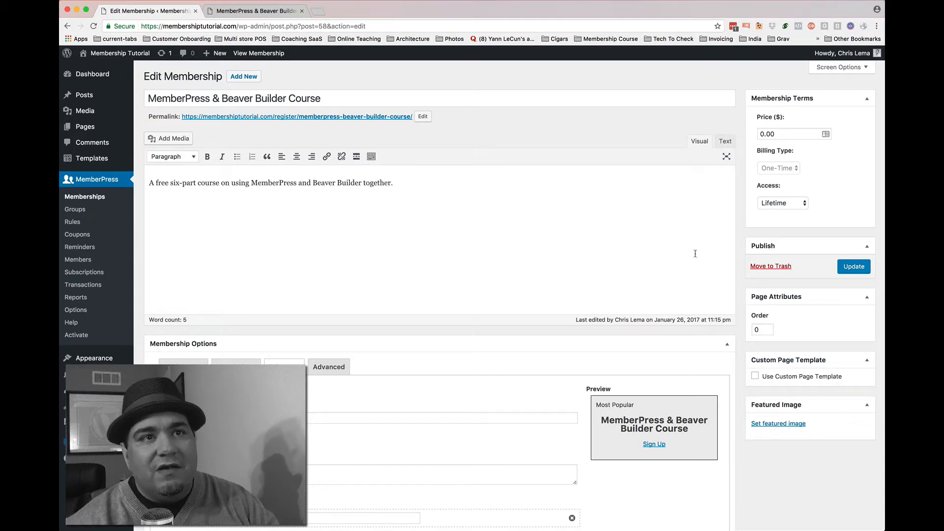
left_click(846, 267)
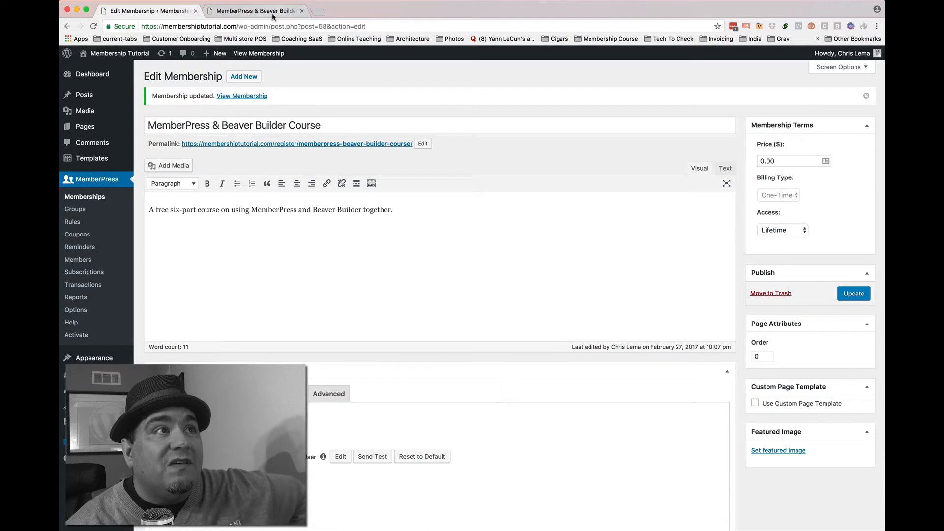
Reload the course registration page and open its address in a new incognito window to view it as a logged-out visitor.
left_click(273, 11)
left_click(94, 27)
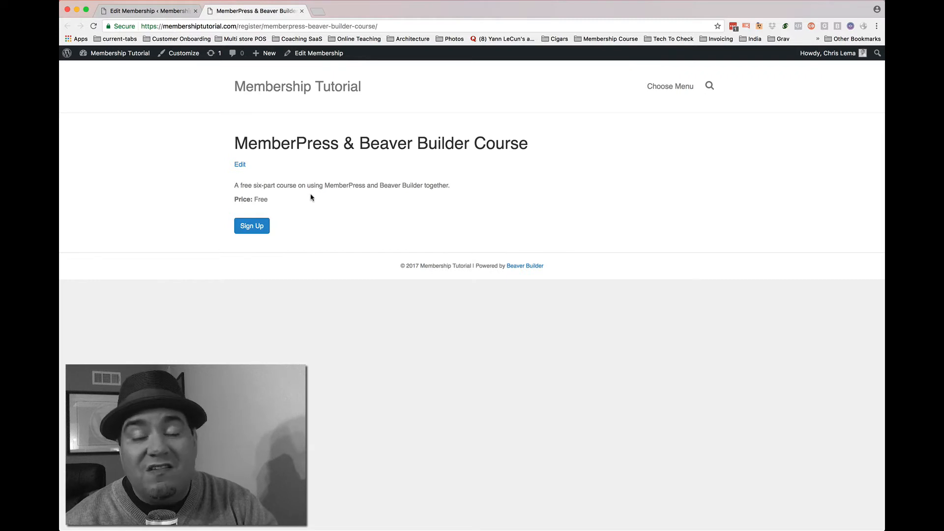
left_click(382, 28)
key("super+c")
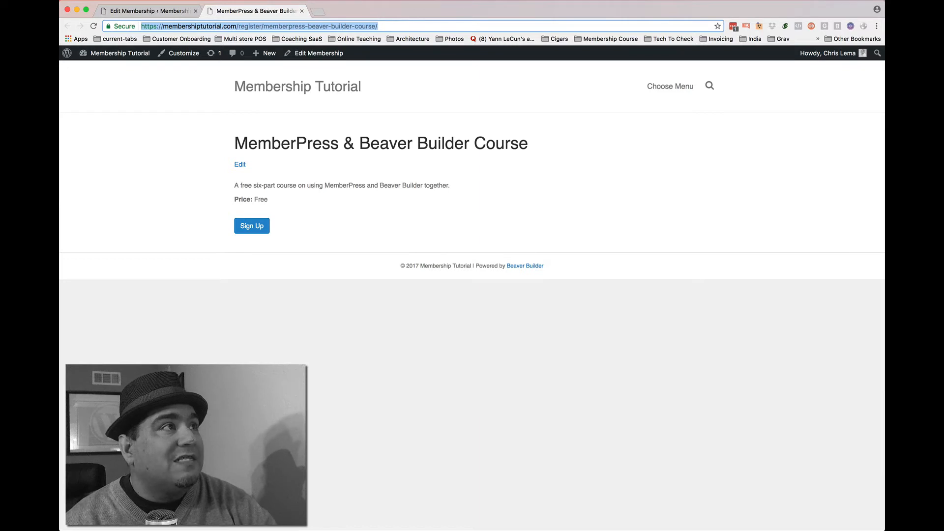
key("super+shift+n")
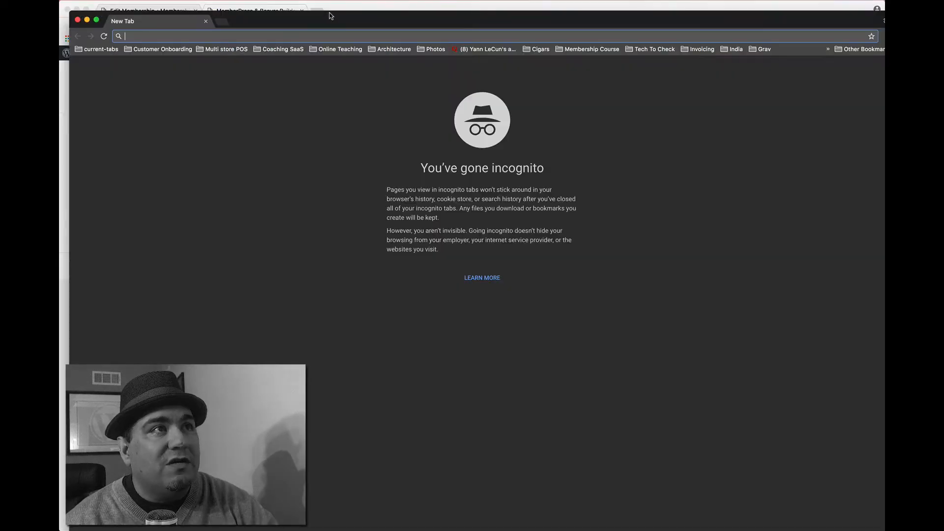
key("super+v")
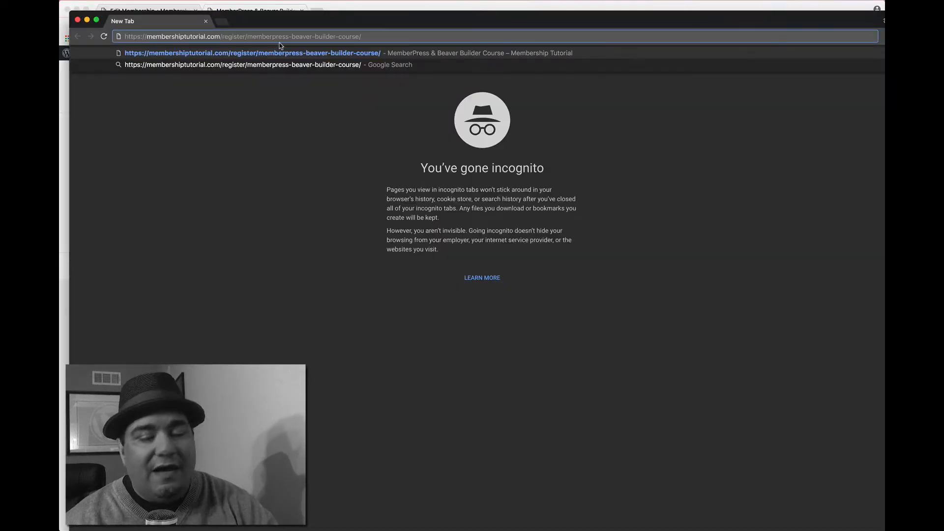
key("Return")
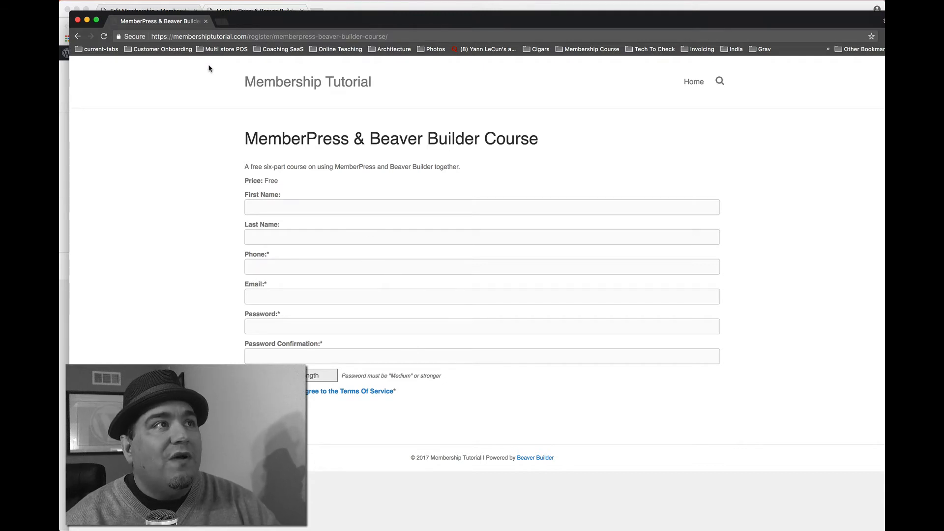
Close the incognito window and the registration page, returning to the membership editor.
left_click(206, 21)
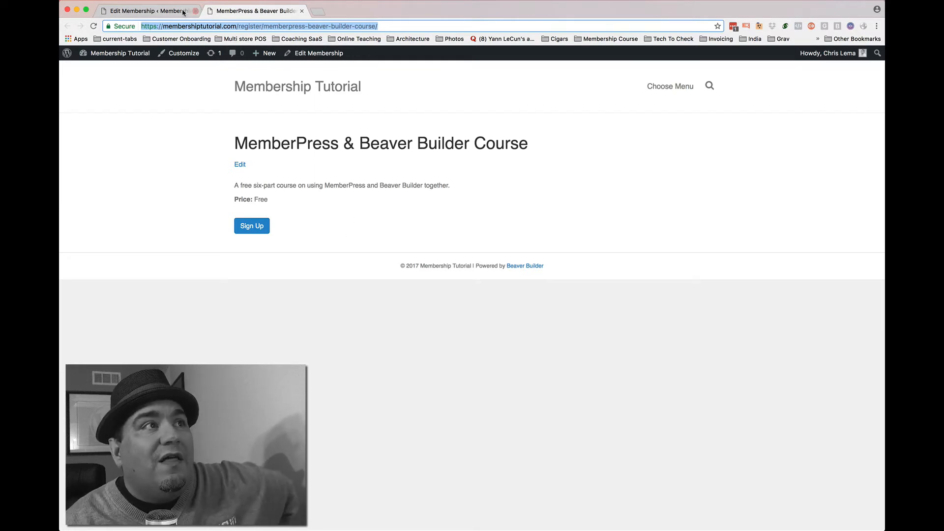
left_click(162, 11)
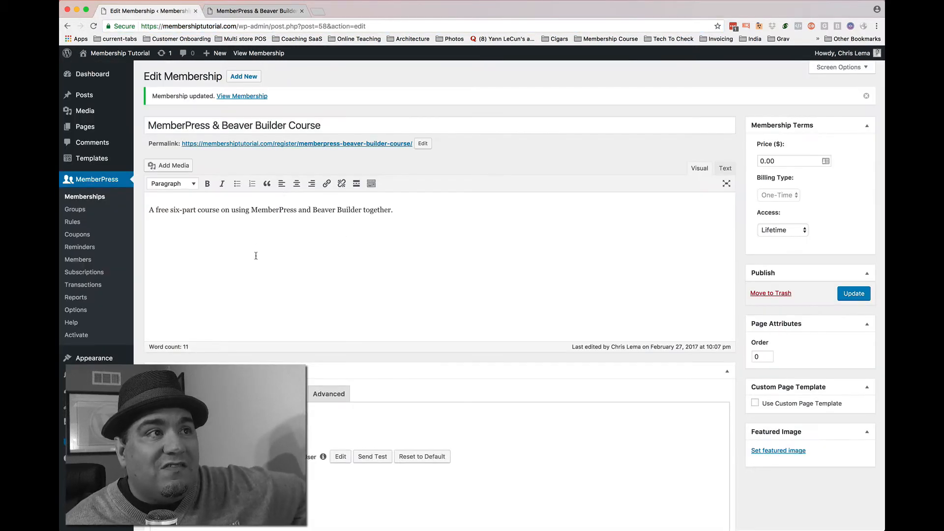
left_click(268, 12)
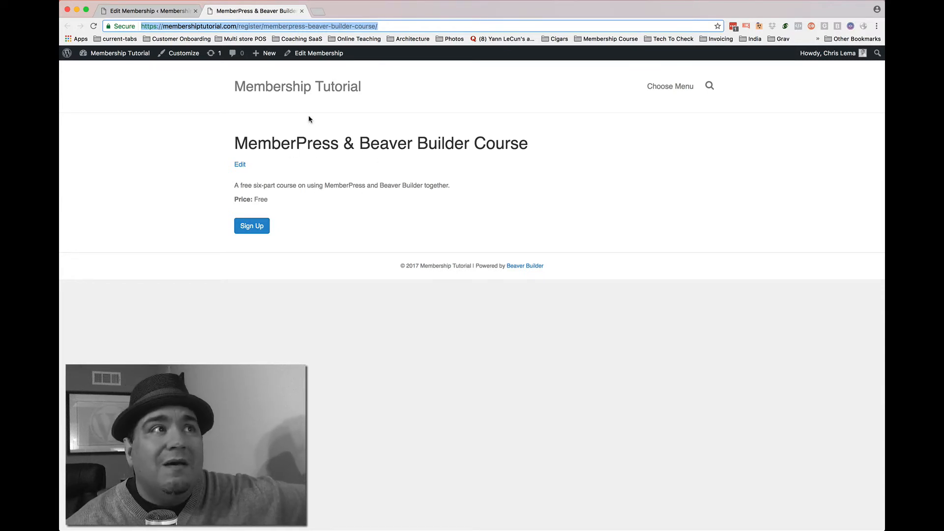
left_click(301, 11)
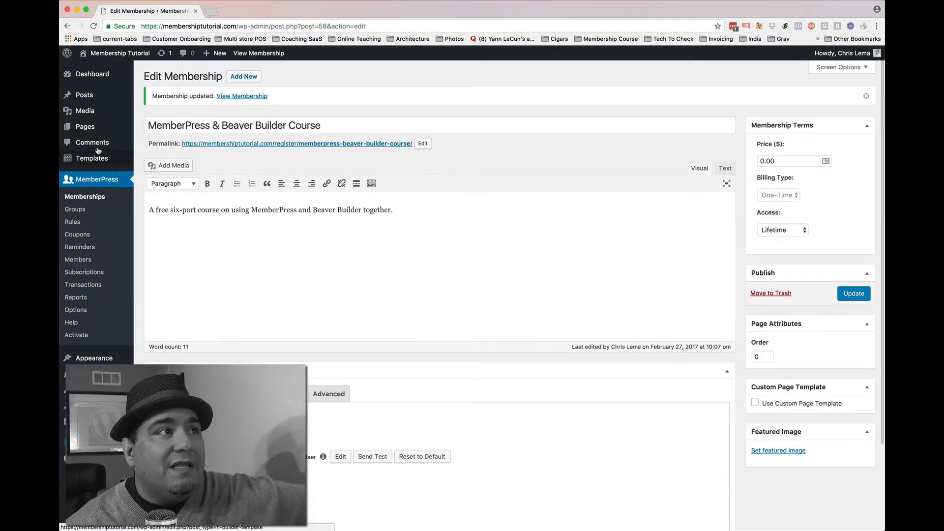
Open the list of all pages and review the access setting of the course and lesson pages.
mouse_move(90, 129)
left_click(147, 130)
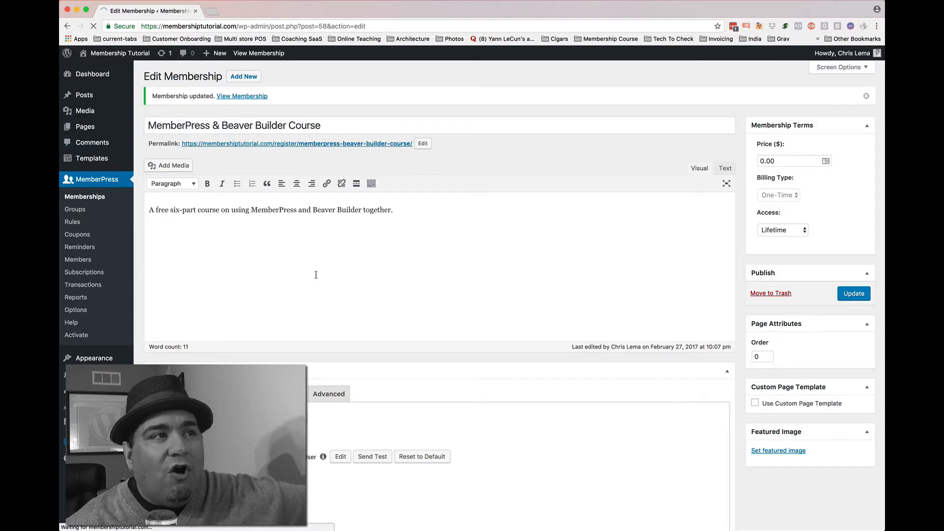
scroll(317, 274, "down", 2)
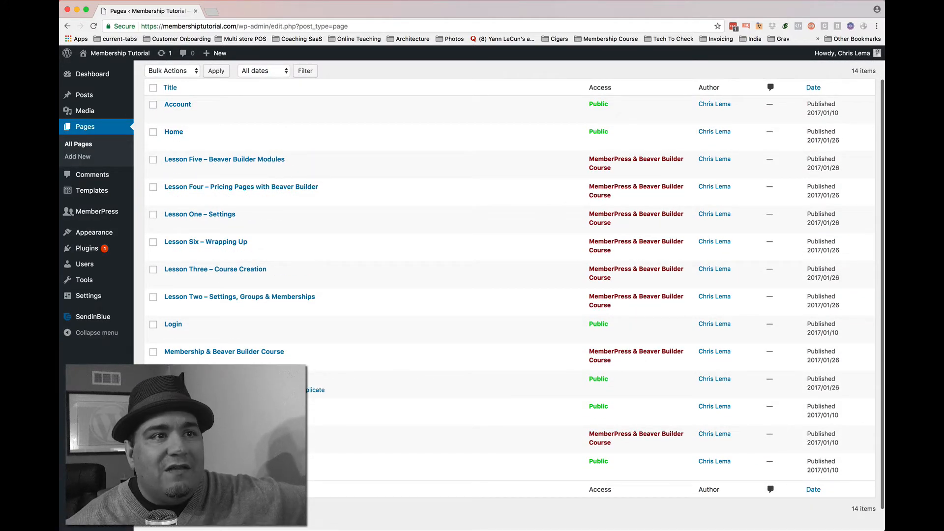
scroll(512, 295, "up", 2)
scroll(512, 295, "down", 3)
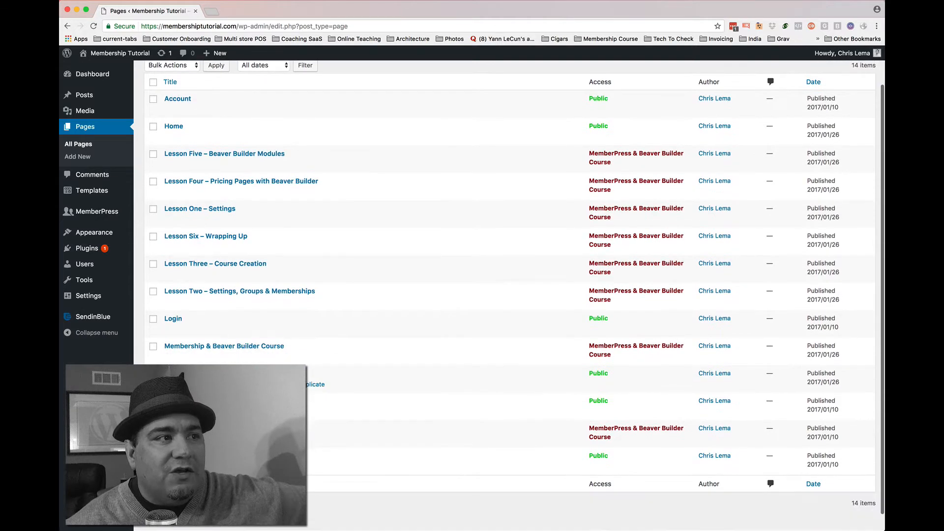
scroll(245, 334, "up", 2)
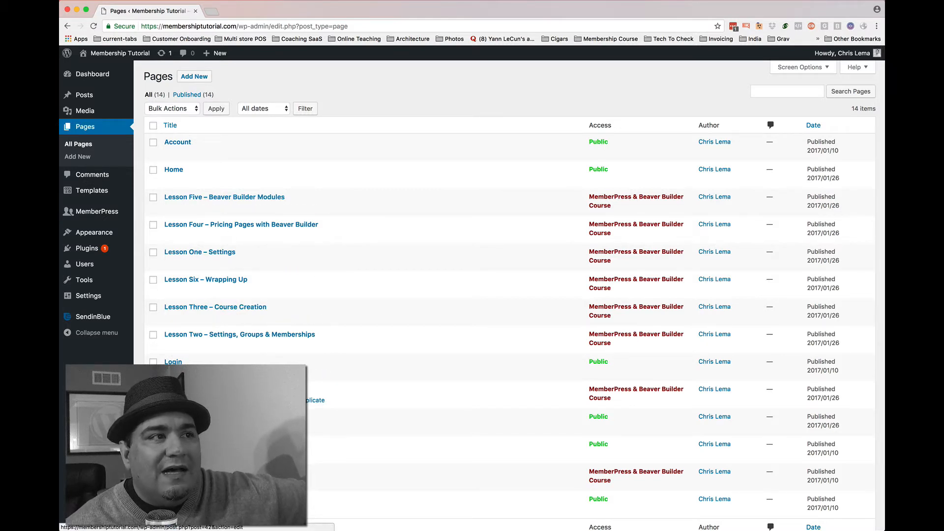
View the Membership & Beaver Builder Course page in a separate tab and return to the pages list.
right_click(260, 389)
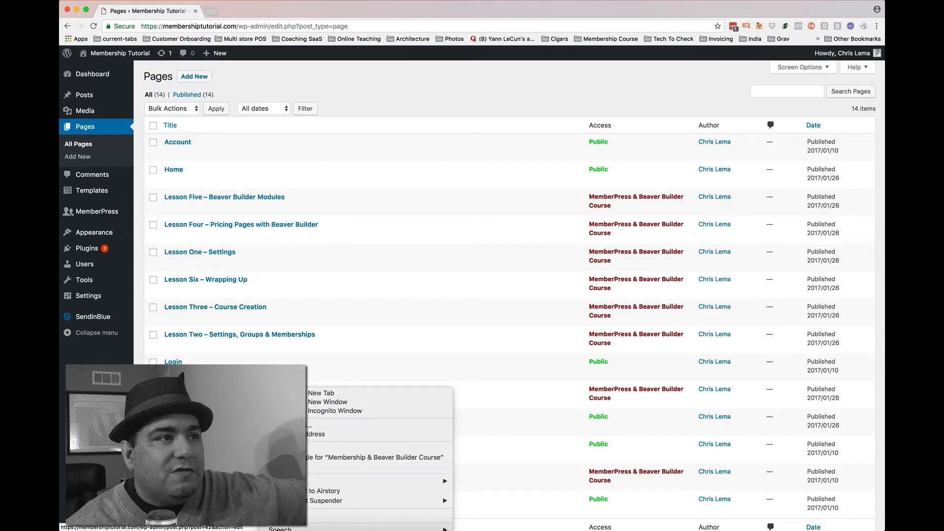
left_click(339, 378)
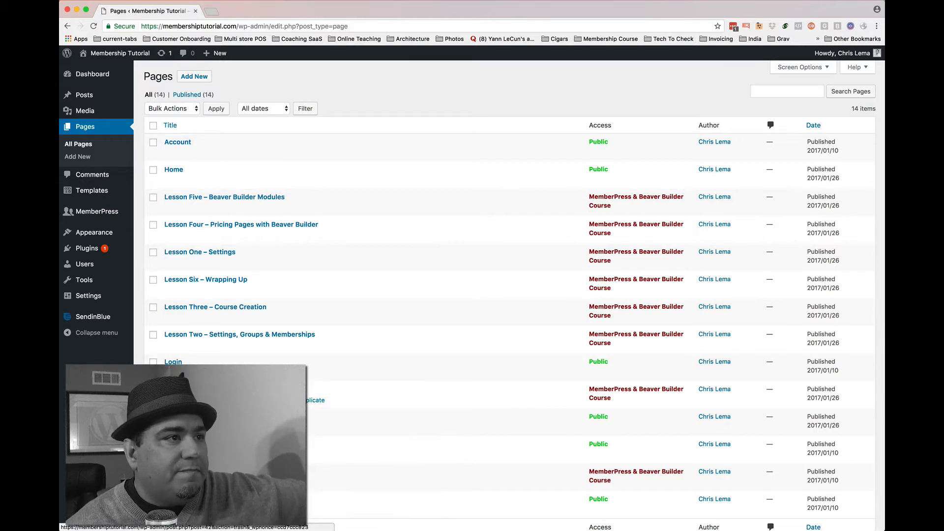
right_click(248, 399)
left_click(290, 405)
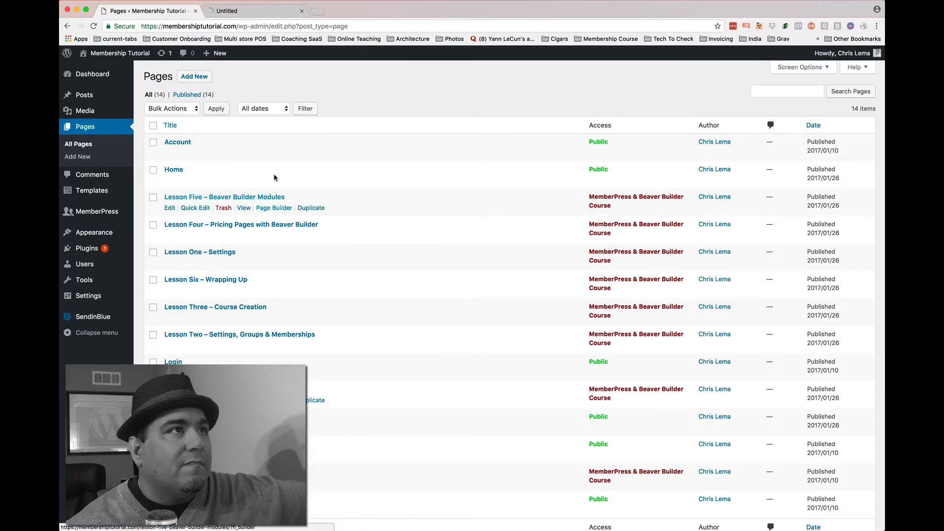
left_click(243, 10)
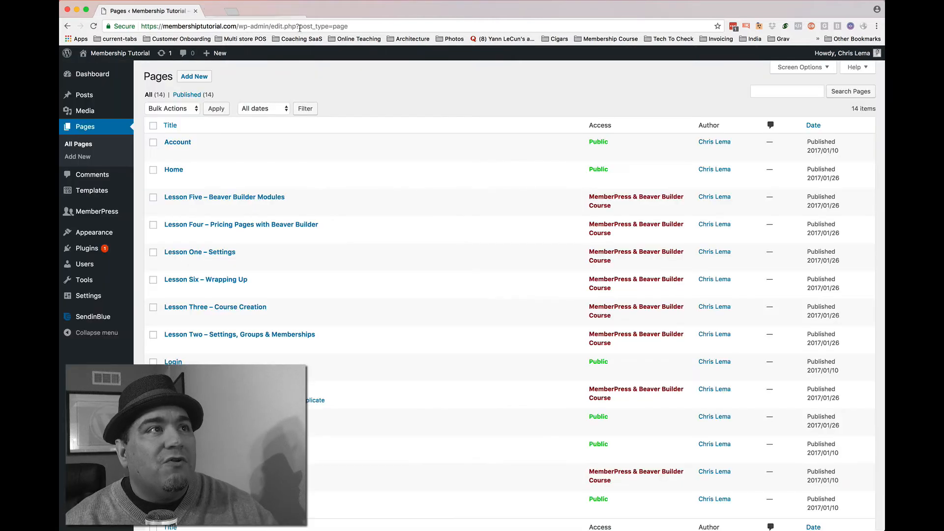
left_click(301, 10)
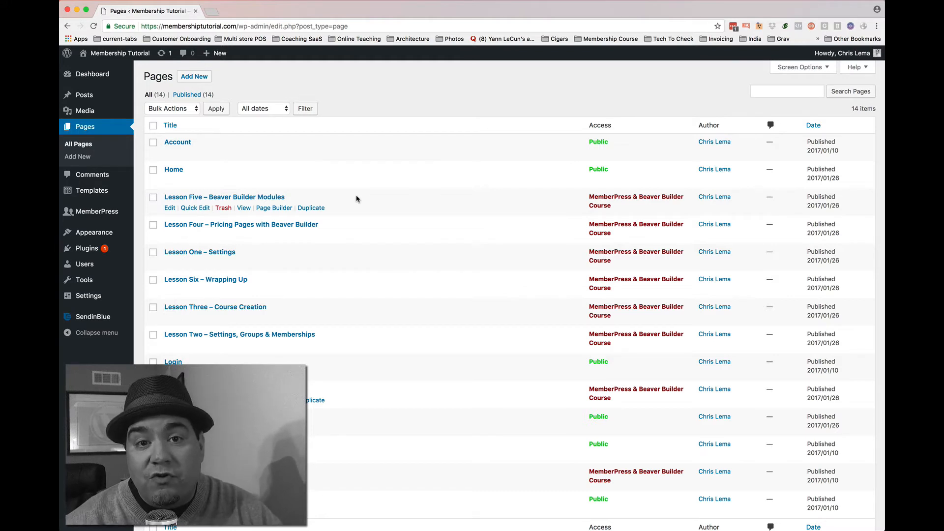
Create a new page titled "Pricing" with no content and publish it.
left_click(194, 76)
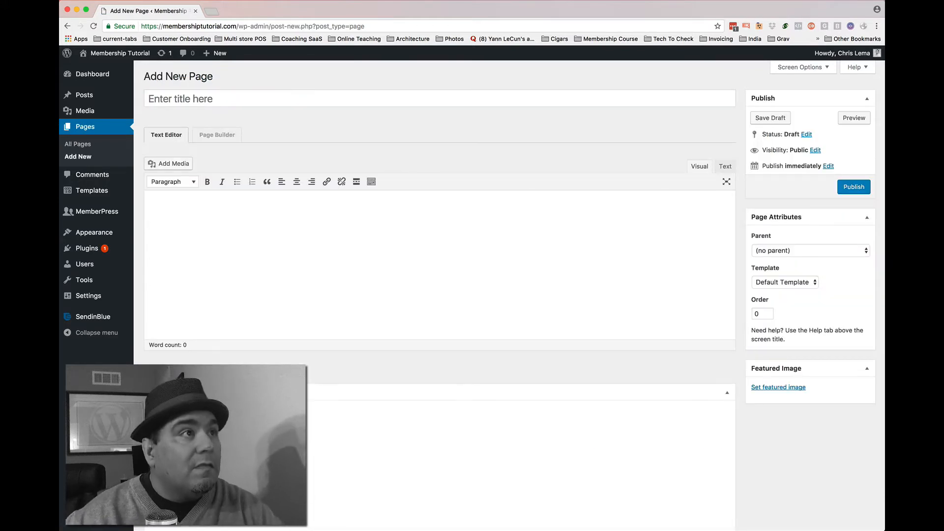
left_click(264, 99)
type("Pricing")
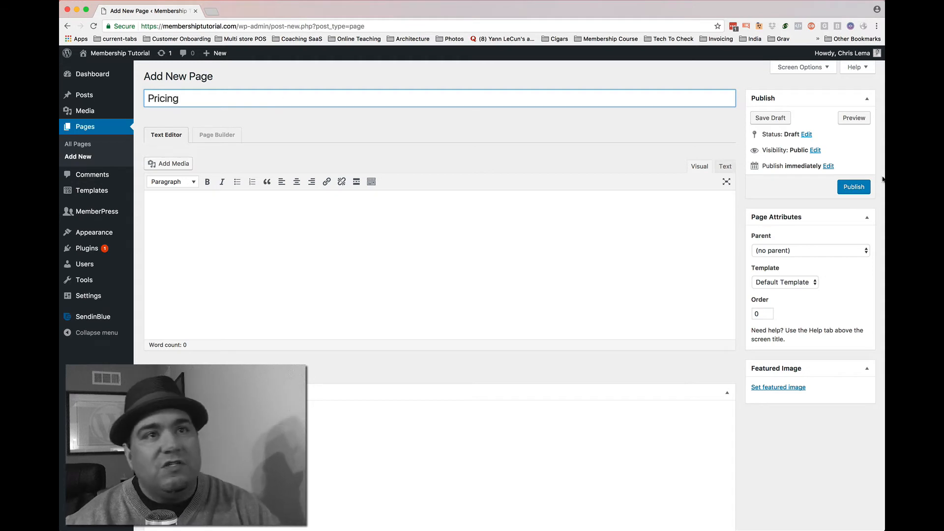
left_click(854, 187)
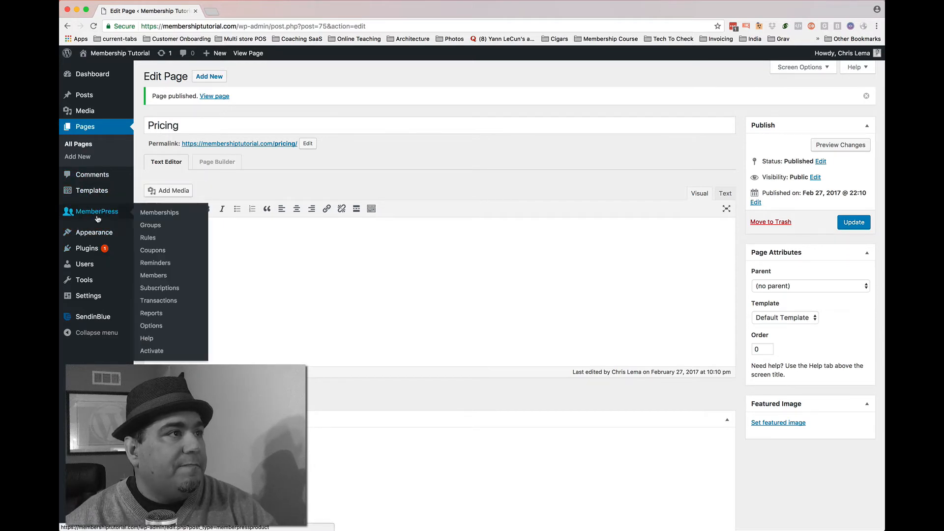
Create a new MemberPress membership titled "Silver Membership" with a price of $50 and publish it.
left_click(147, 217)
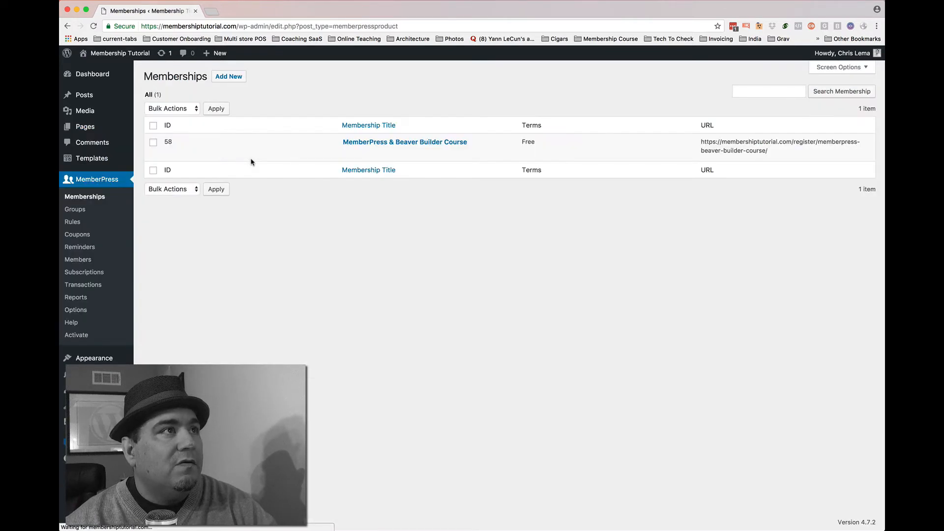
left_click(233, 80)
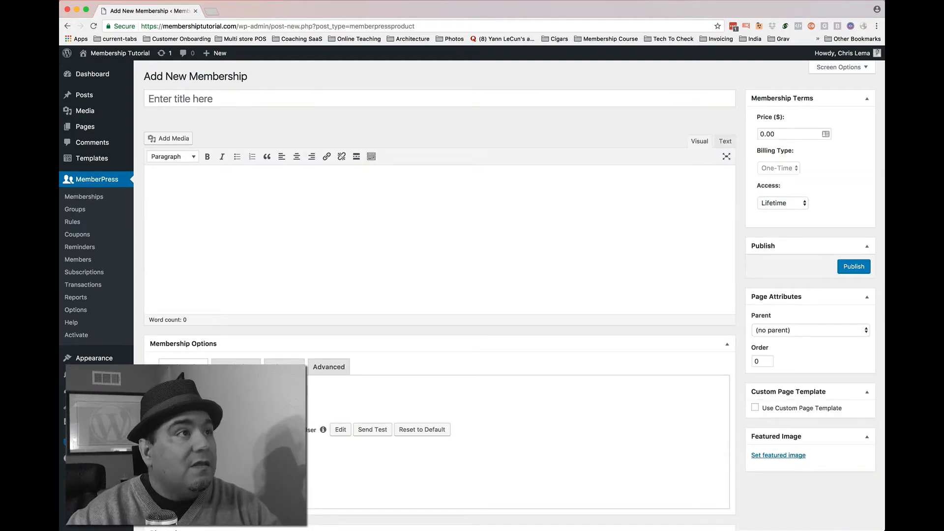
key("BackSpace")
left_click(214, 100)
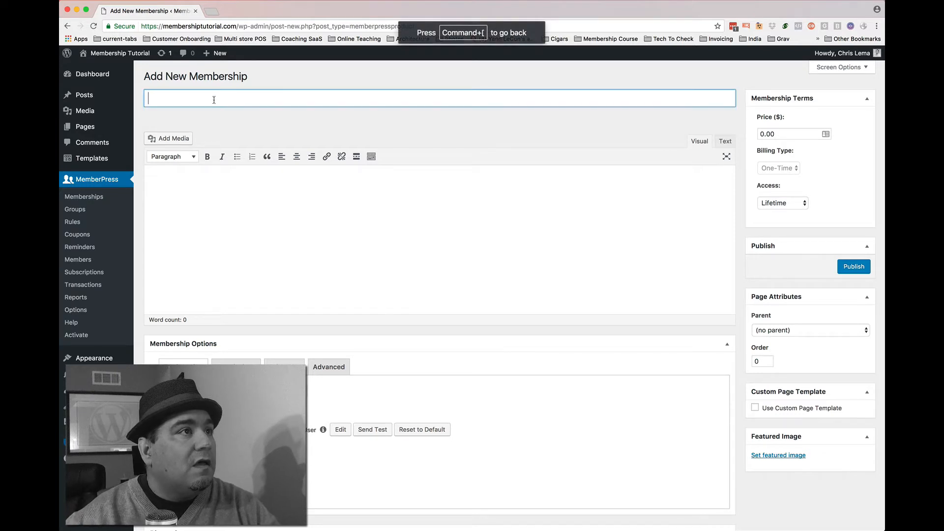
type("Silver M")
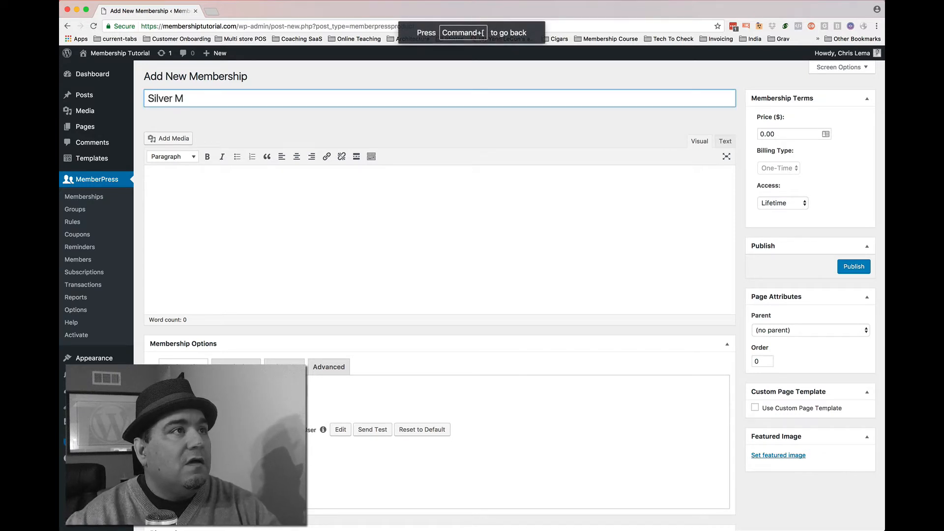
type("embership")
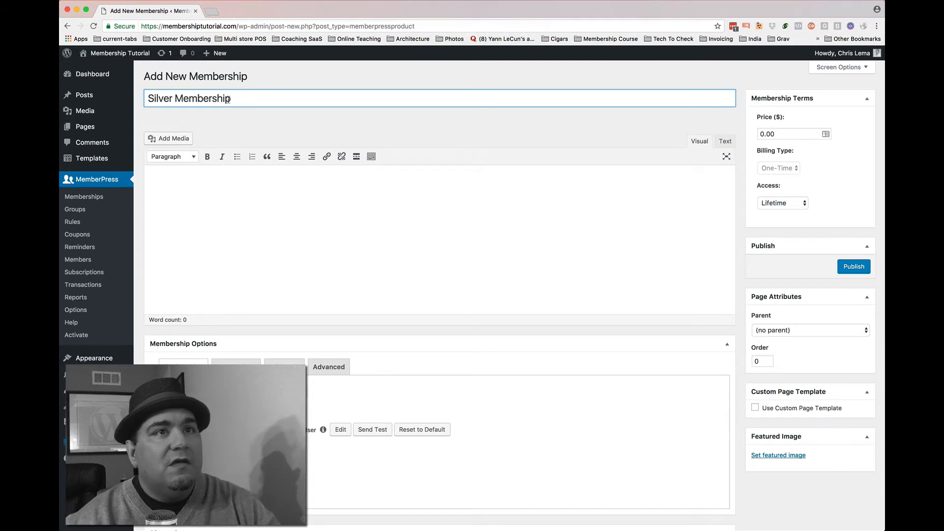
left_click(825, 134)
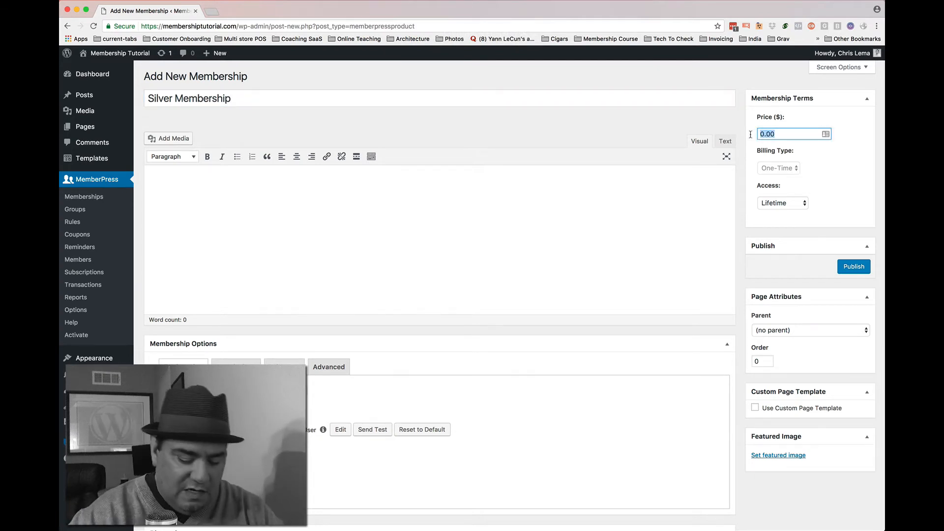
type("50")
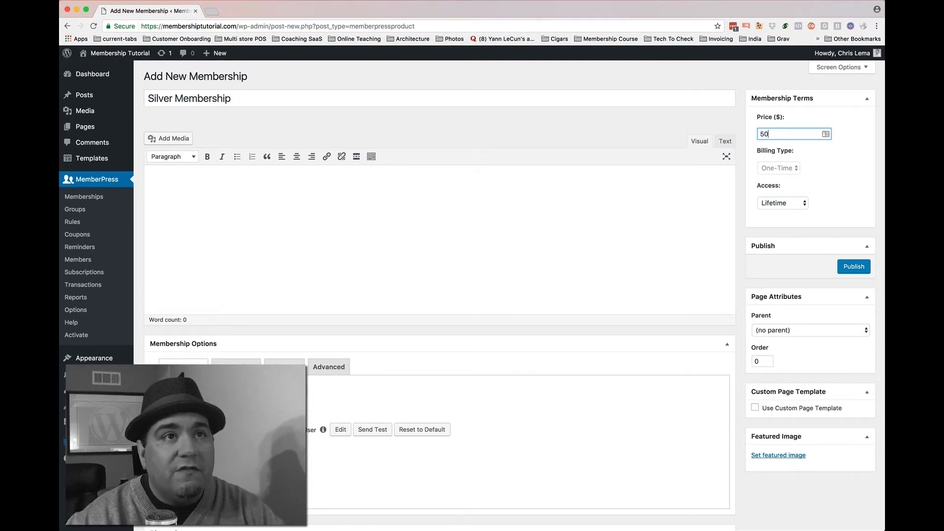
scroll(751, 134, "down", 1)
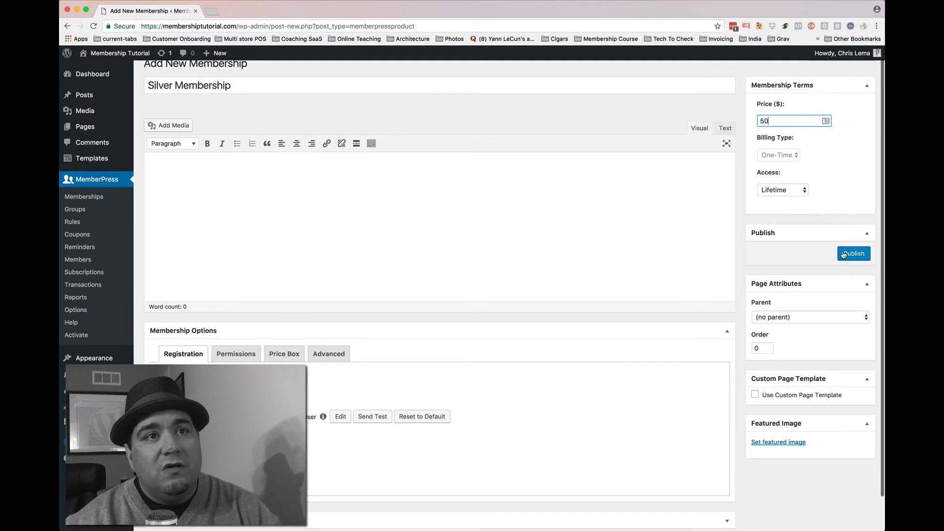
left_click(844, 254)
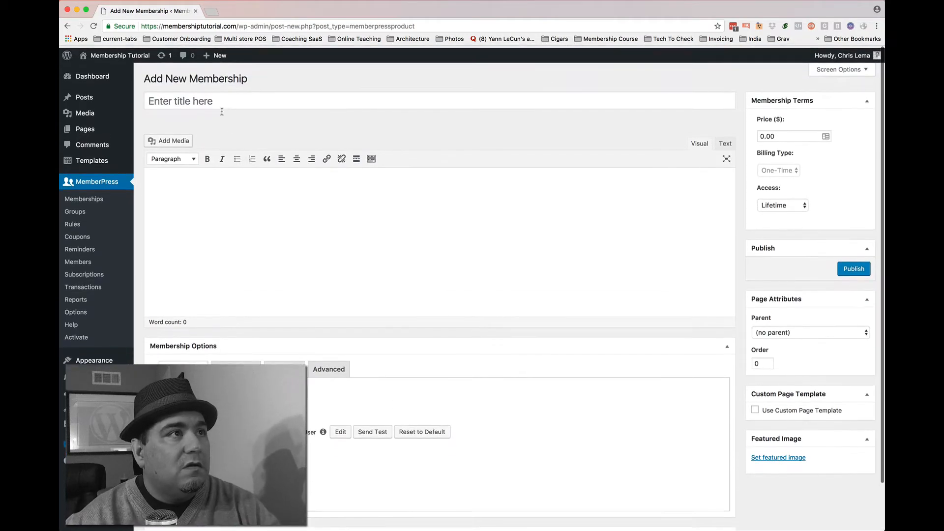
Add a membership titled "Gold Membership" with a price of $100 and publish it.
left_click(214, 102)
type("Gold ")
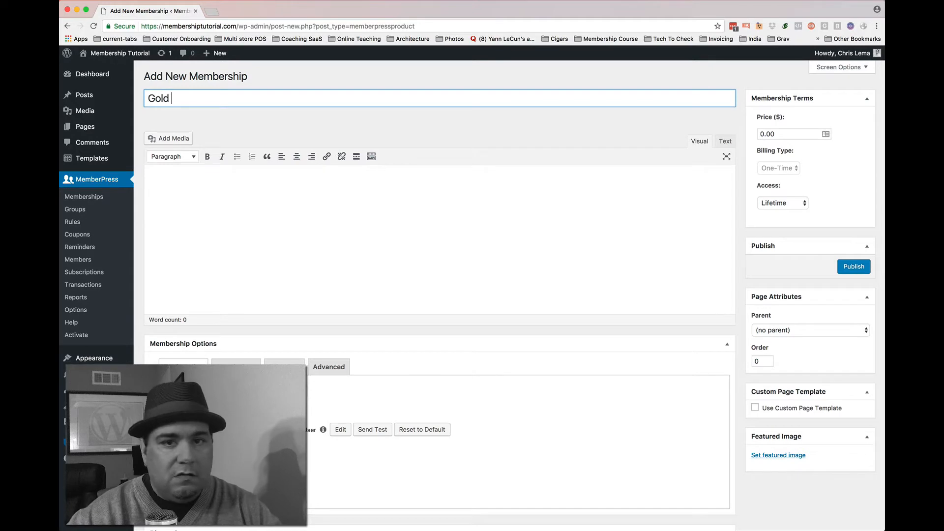
type("Membership")
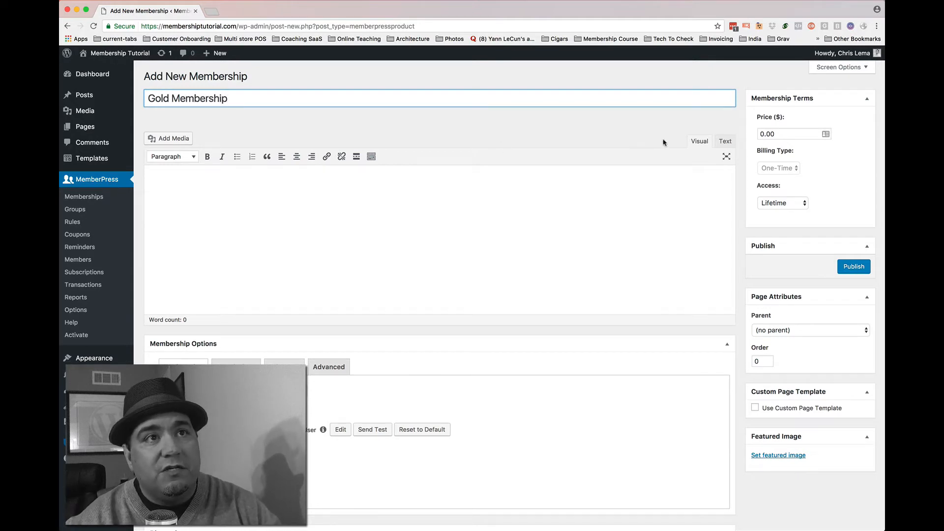
double_click(778, 133)
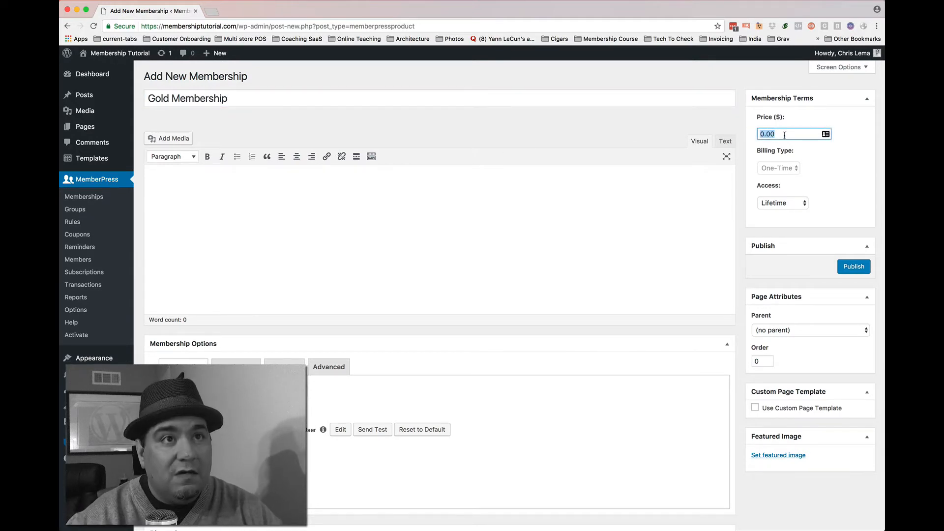
type("100")
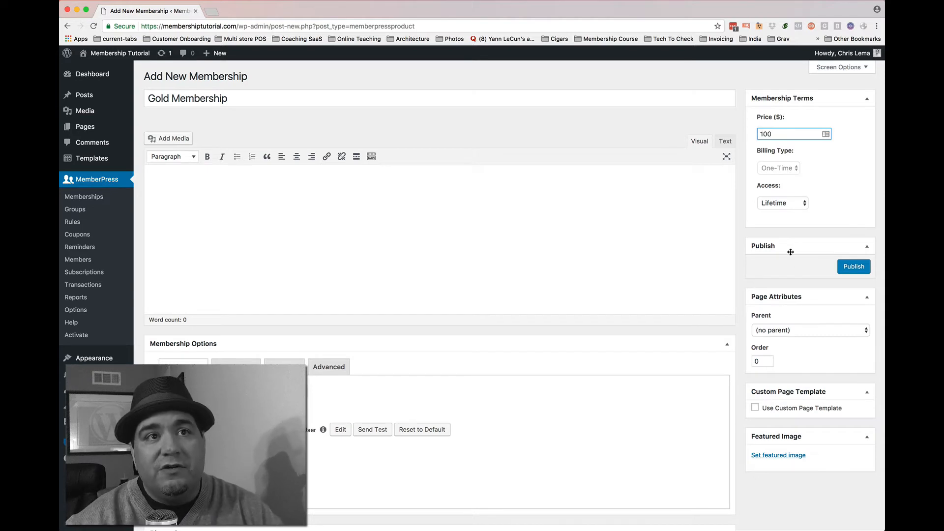
left_click(864, 270)
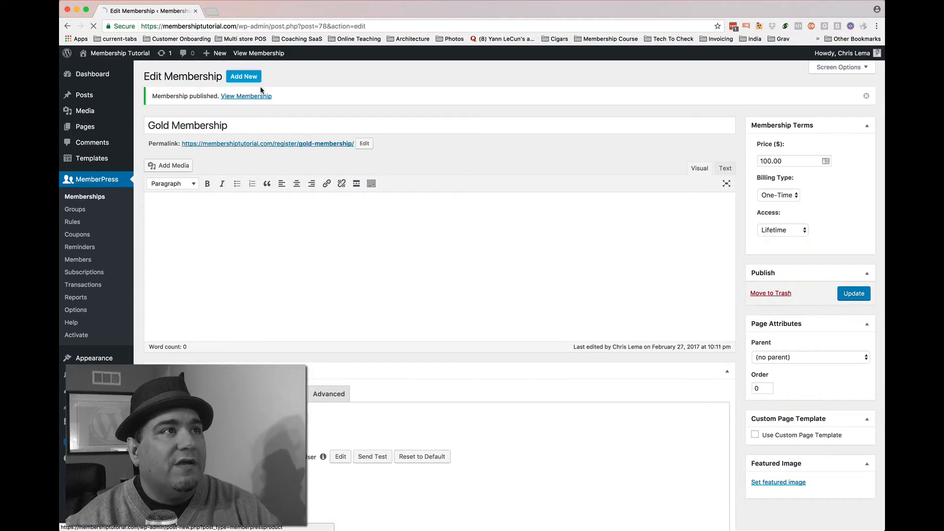
Add another membership titled "Platinum Membership" with a price of $200 and publish it.
left_click(260, 88)
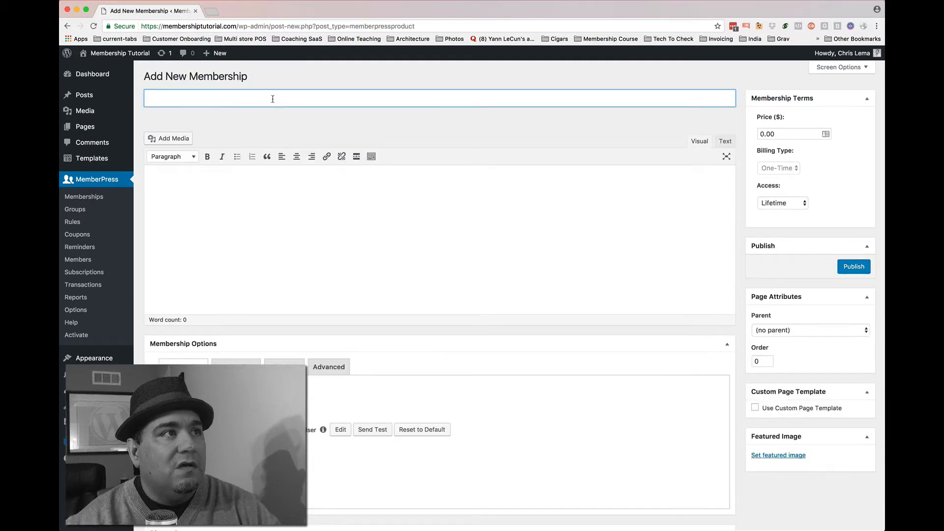
type("Platin")
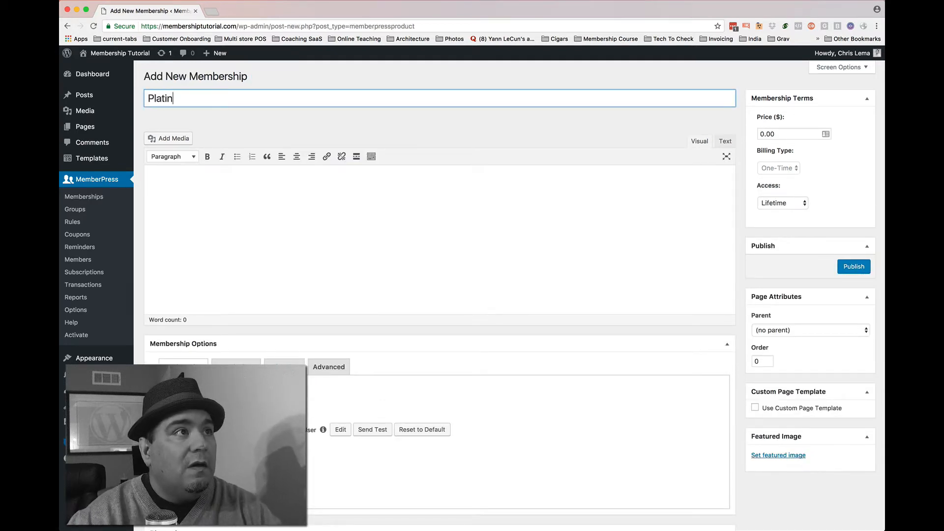
type("um Memb")
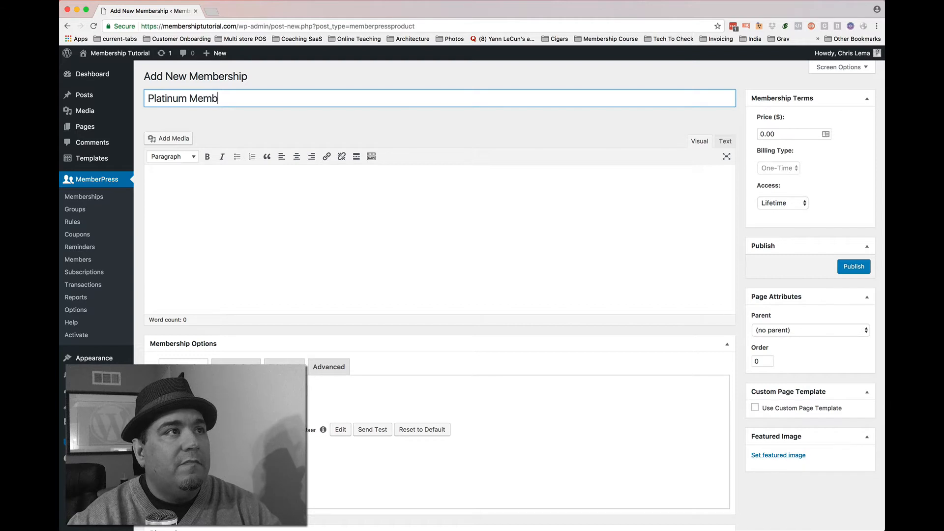
type("ership")
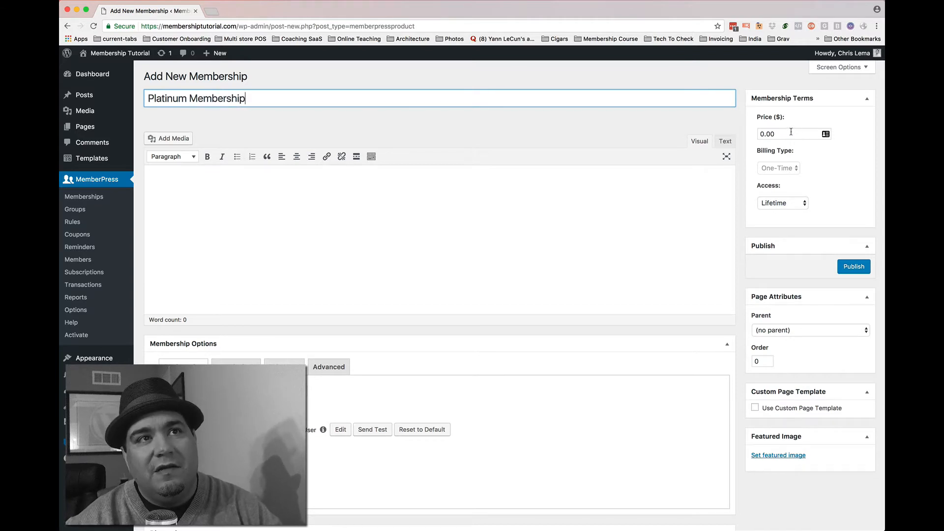
left_click_drag(791, 132, 747, 132)
type("200")
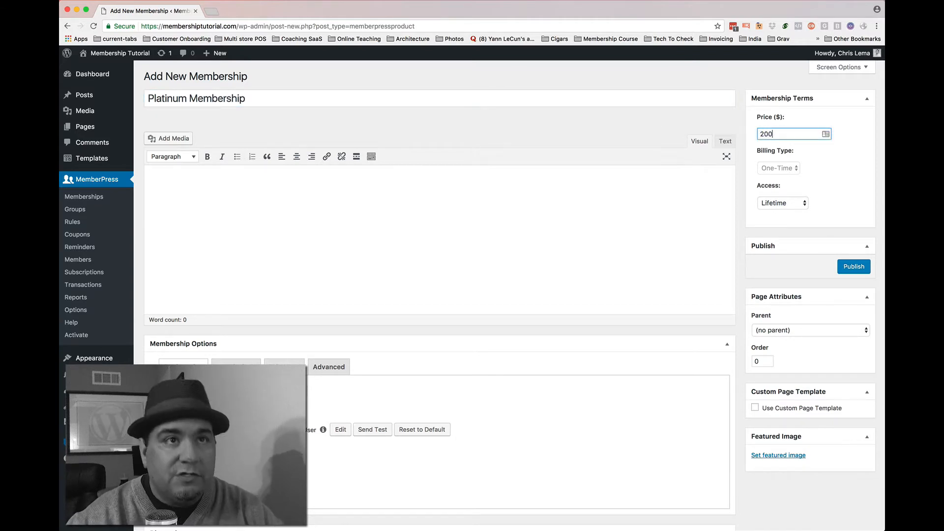
left_click(858, 270)
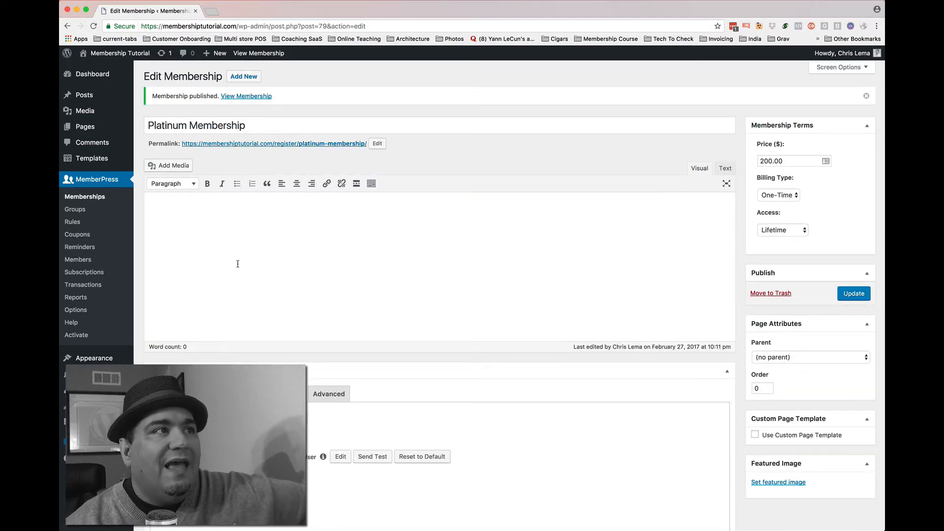
Open the Pricing page from the pages list and launch it in Page Builder.
left_click(147, 127)
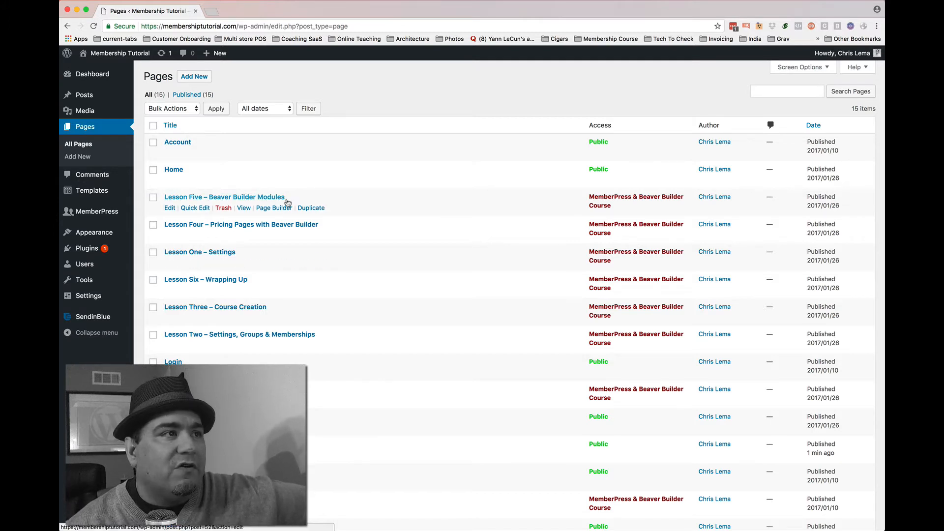
scroll(172, 363, "down", 3)
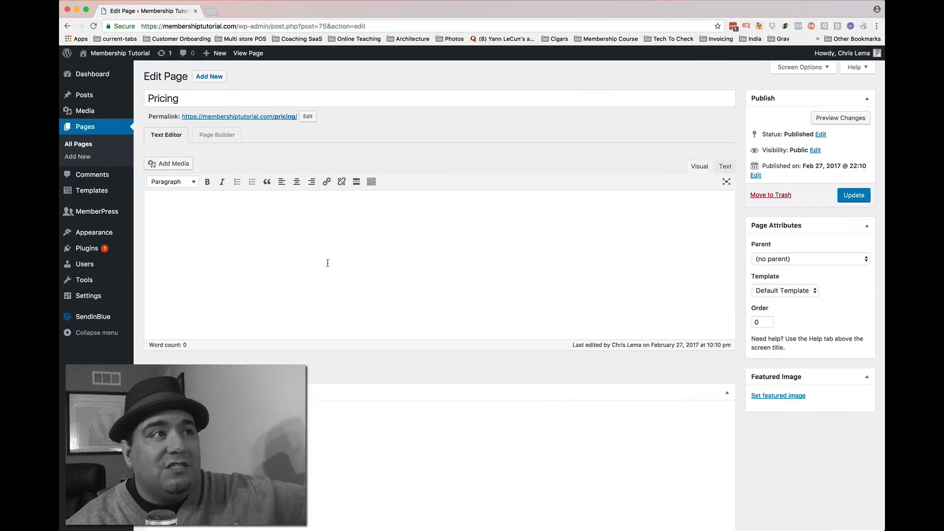
left_click(217, 135)
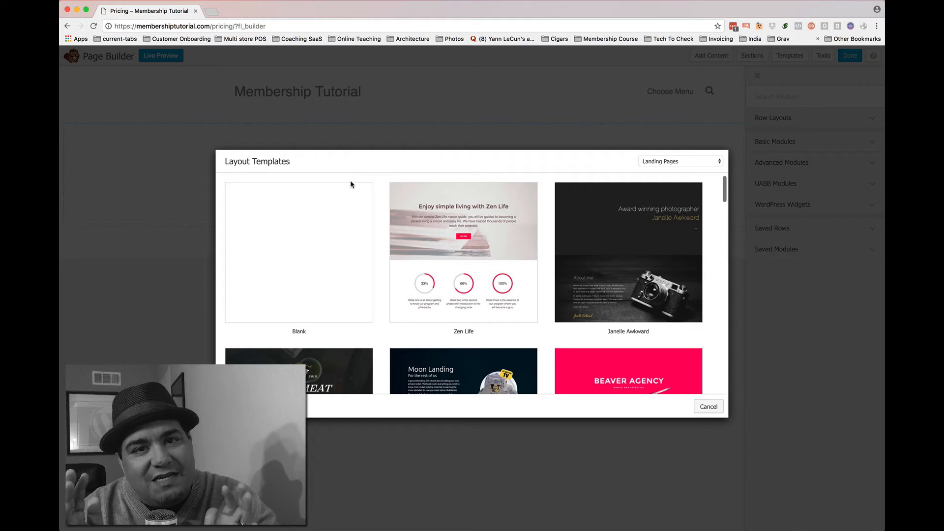
Start from the Blank layout, then look through the Landing Pages layout templates for a pricing design.
left_click(310, 241)
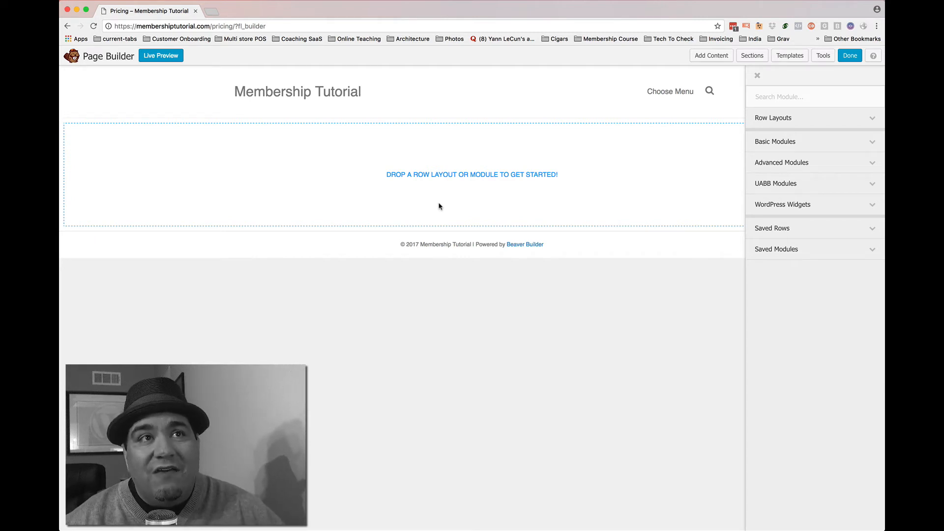
left_click(788, 57)
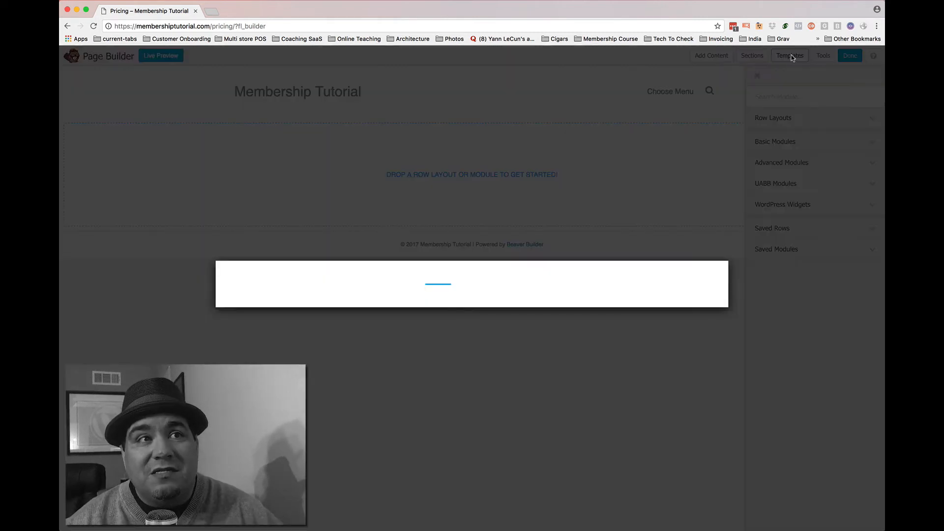
scroll(474, 284, "down", 5)
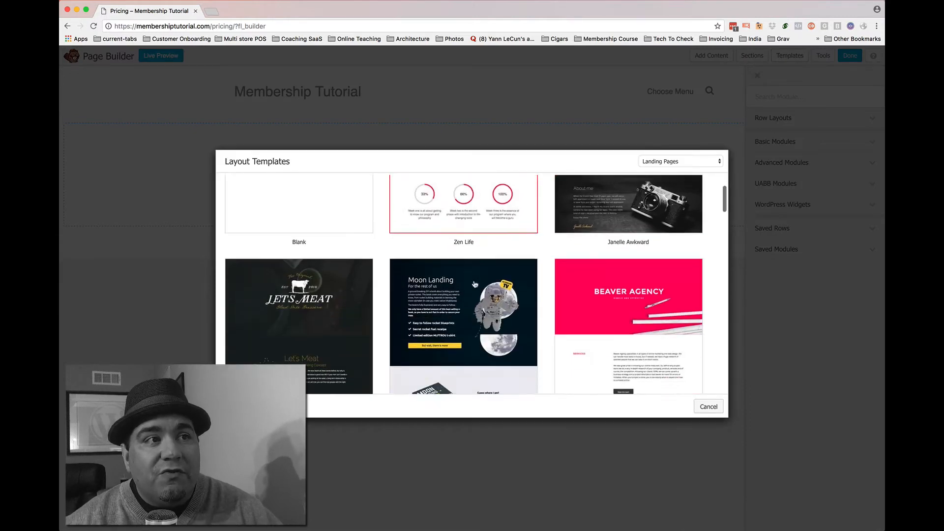
scroll(475, 284, "down", 10)
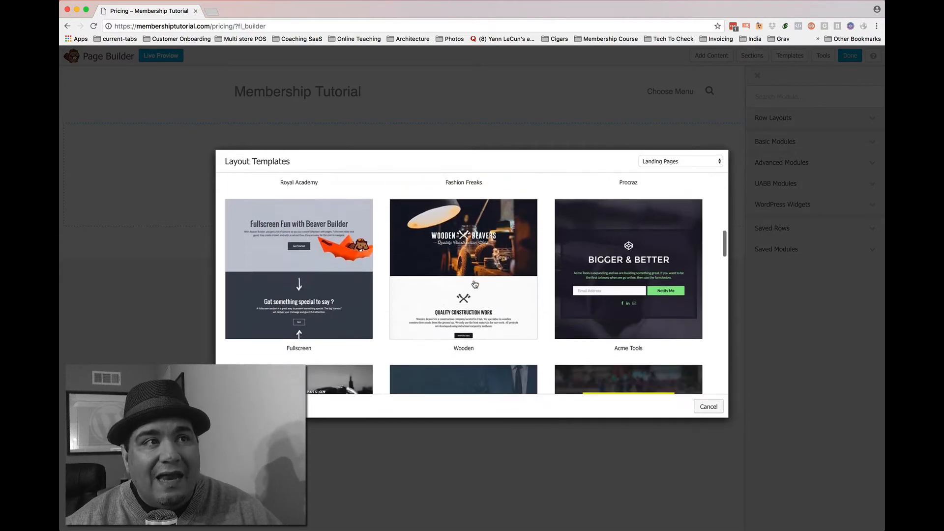
scroll(475, 284, "down", 10)
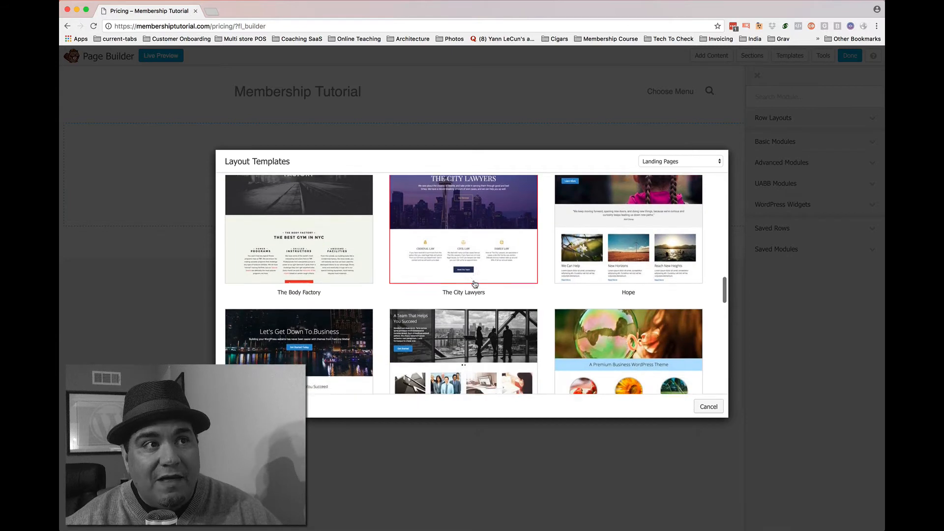
scroll(475, 284, "down", 5)
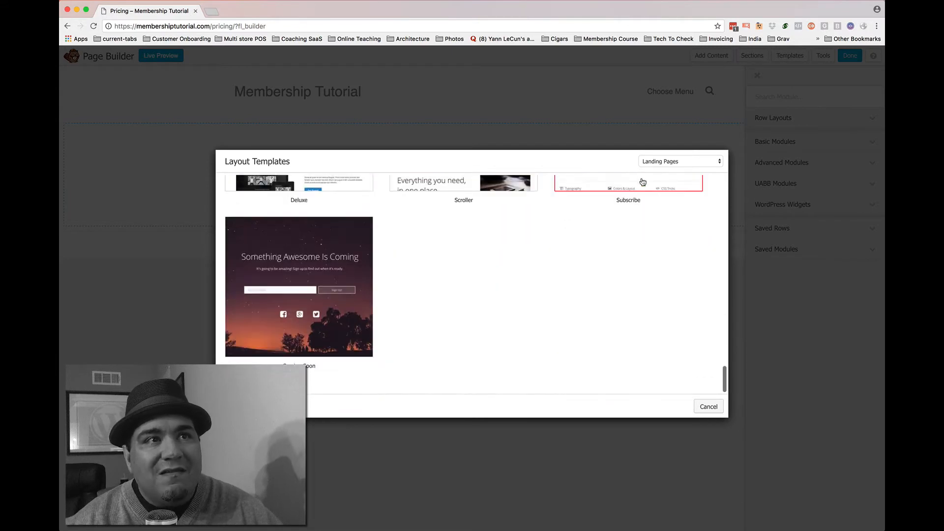
Apply the Content Pages "Pricing" layout template with the coffee-cup background and red Standard, Advanced and Professional boxes.
left_click(657, 162)
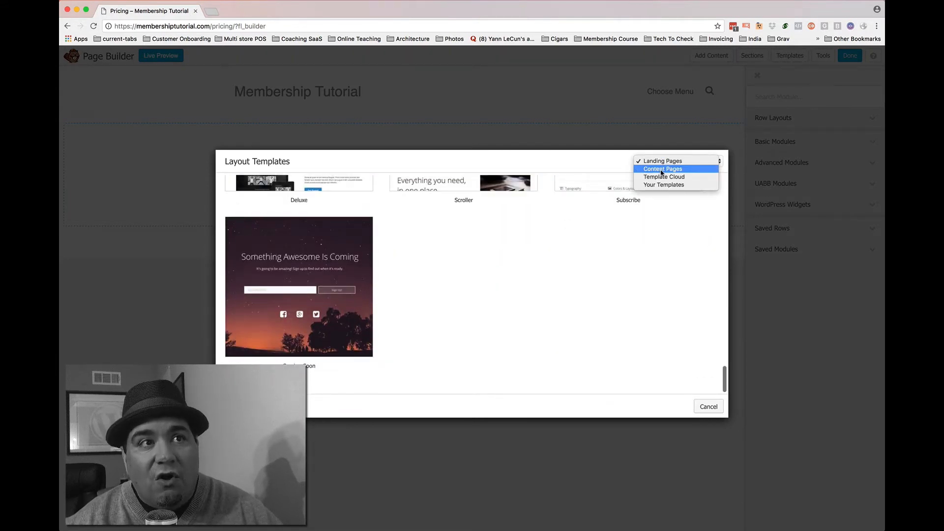
left_click(662, 170)
left_click(662, 164)
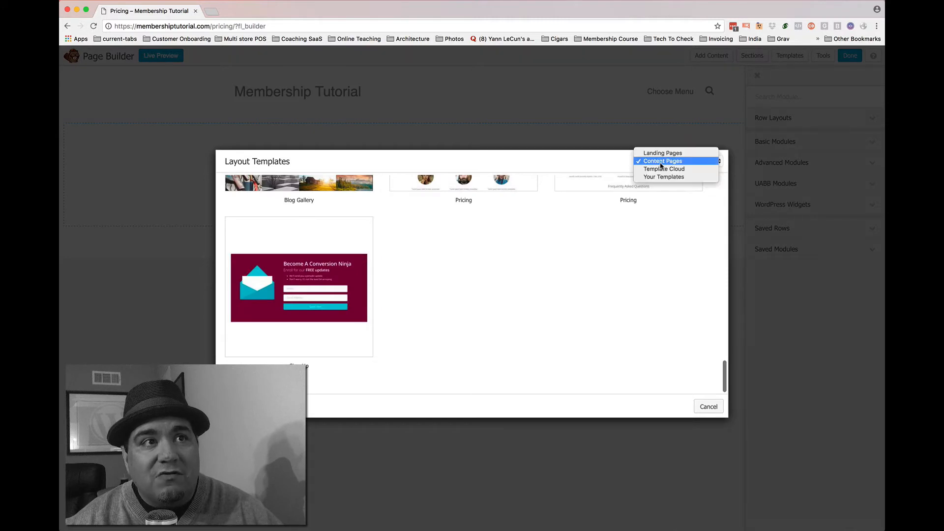
left_click(662, 163)
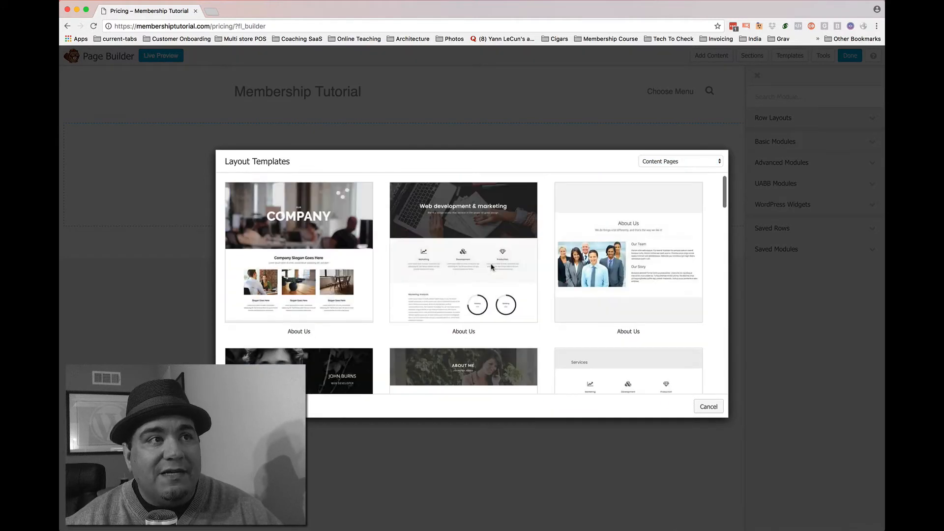
scroll(555, 344, "down", 5)
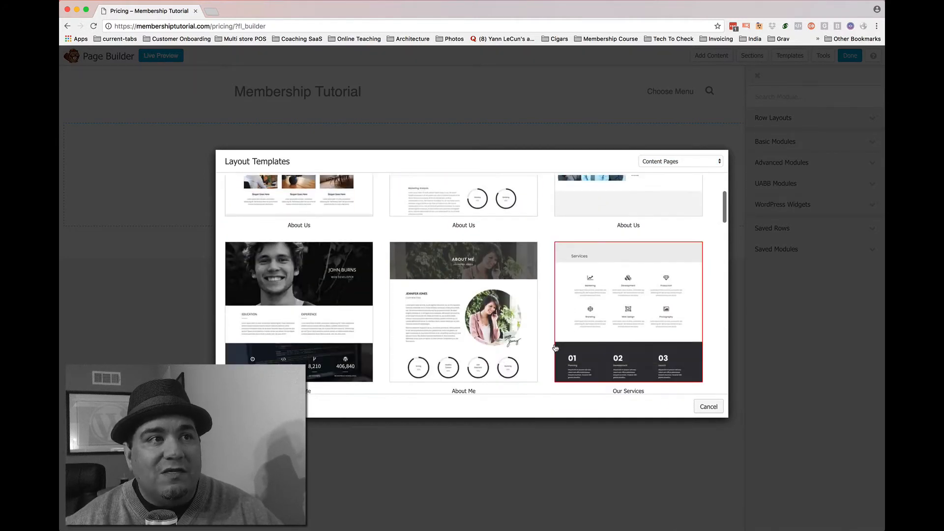
scroll(556, 348, "down", 6)
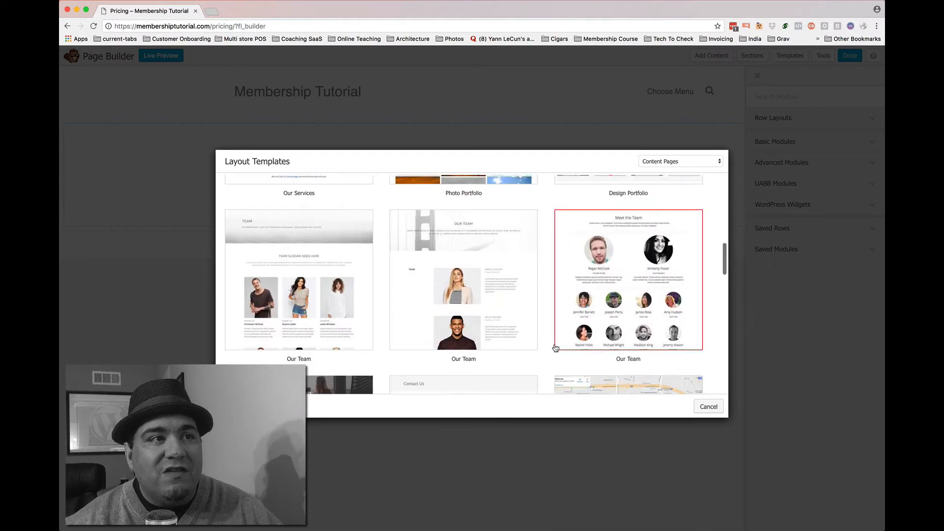
scroll(556, 349, "down", 6)
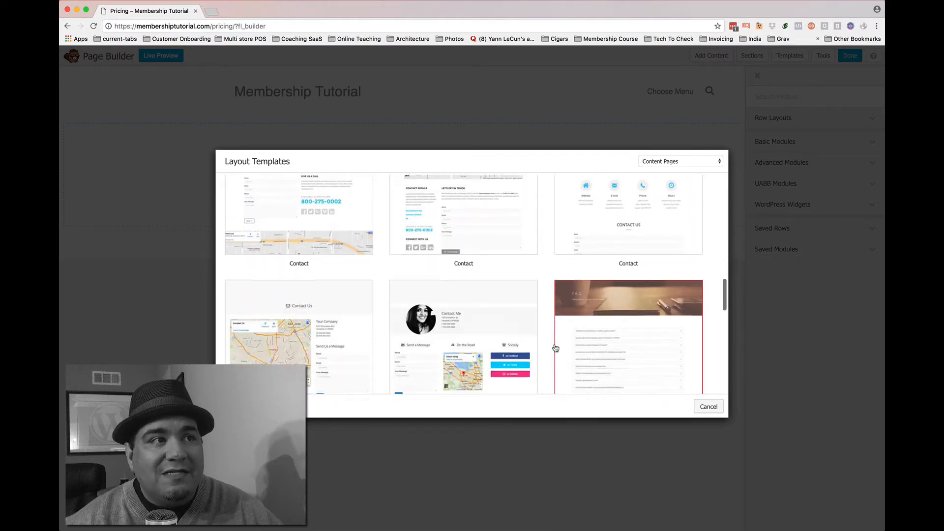
scroll(555, 348, "down", 5)
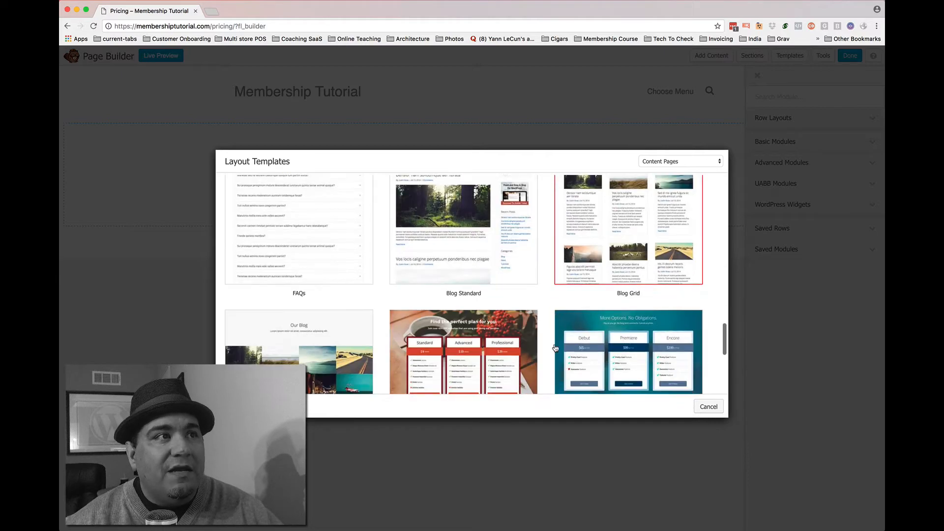
scroll(556, 348, "down", 3)
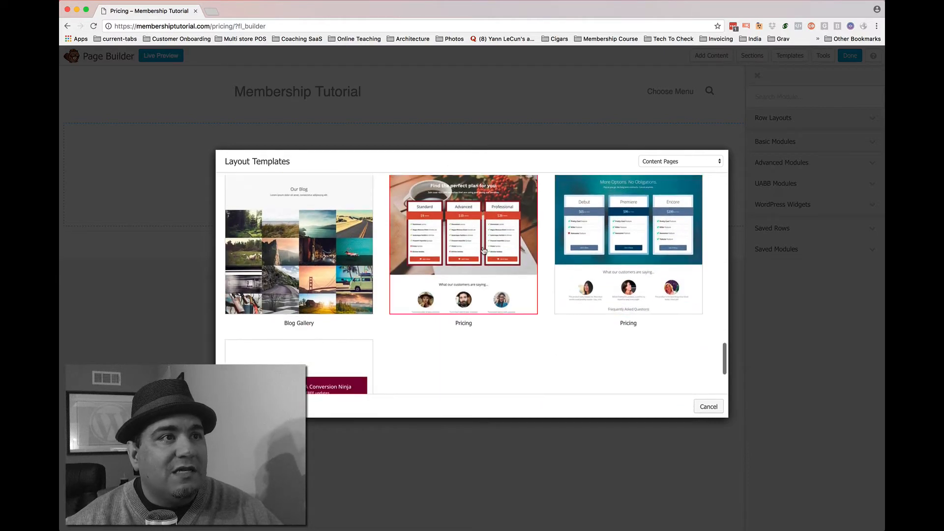
left_click(483, 250)
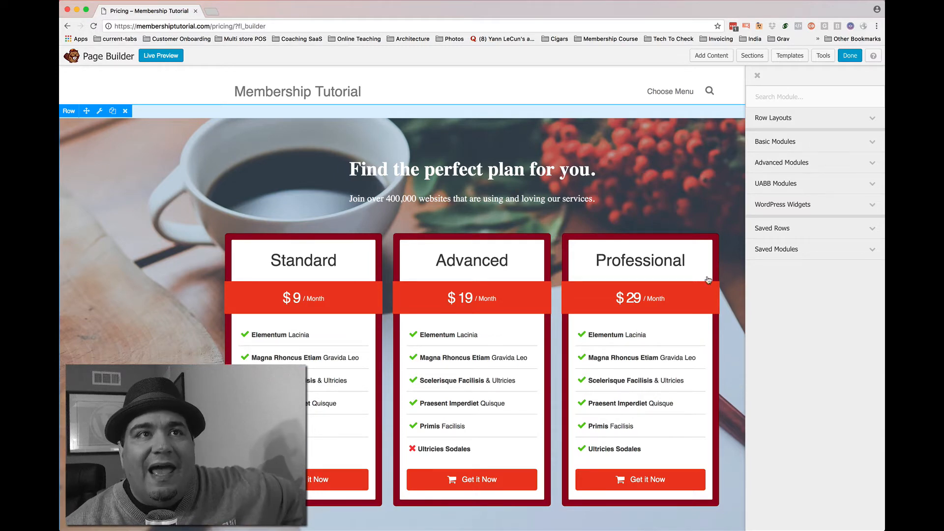
Hide the module list, show it once more and hide it again so the layout fills the full width.
left_click(758, 78)
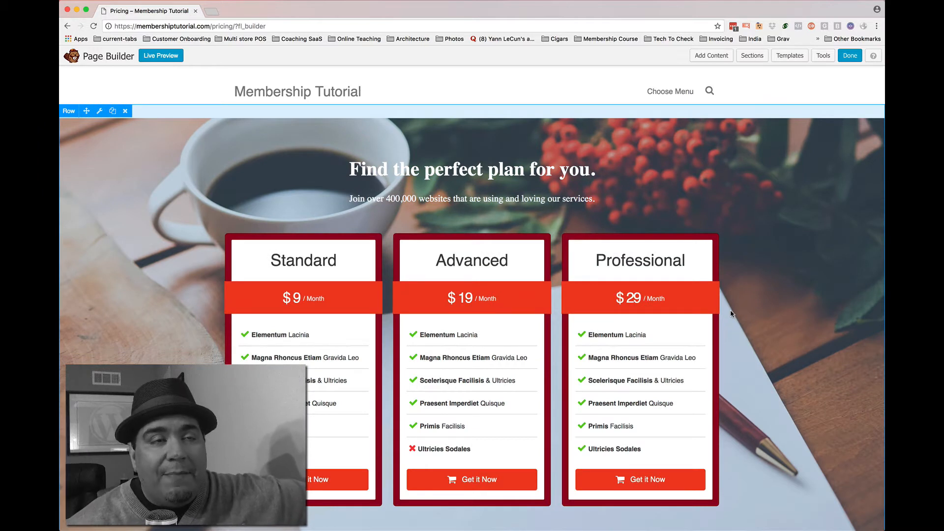
left_click(712, 55)
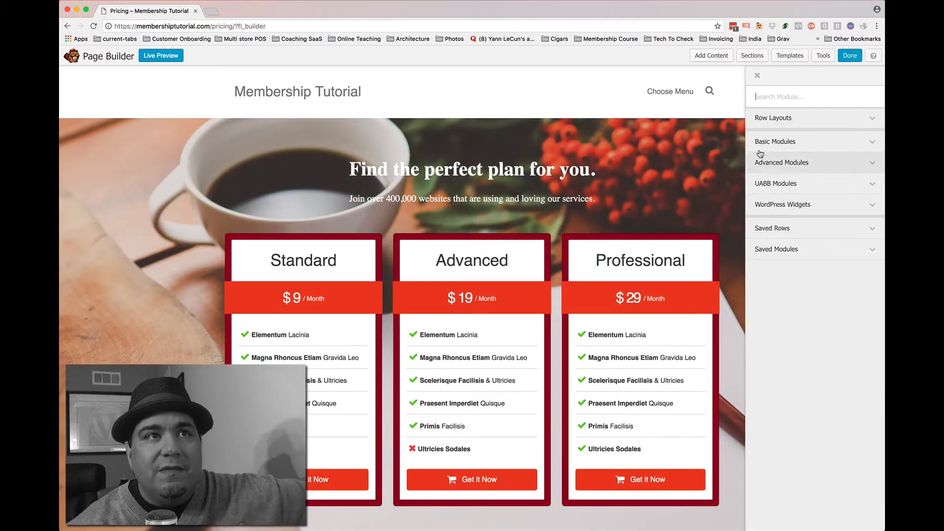
left_click(758, 78)
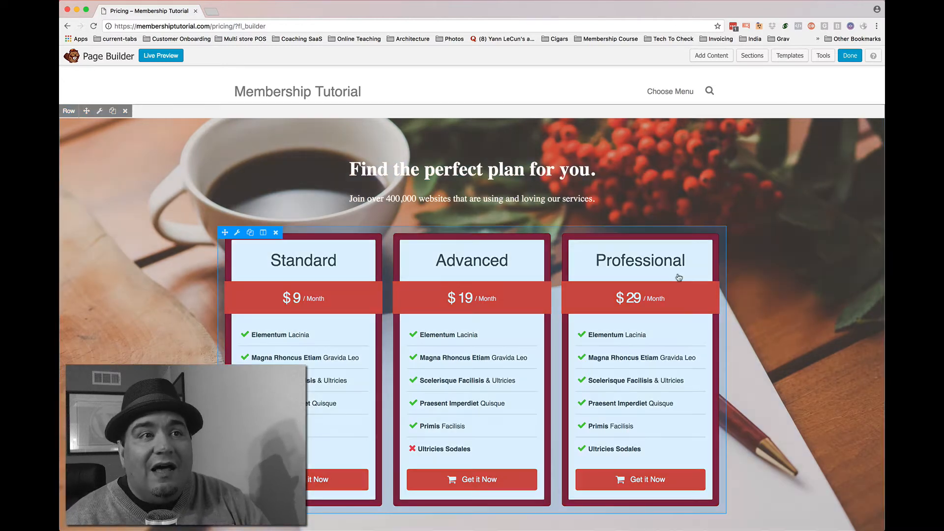
Change the pricing table's first box to title "Silver", price $50 and duration "/ Year", and save the box.
left_click(306, 265)
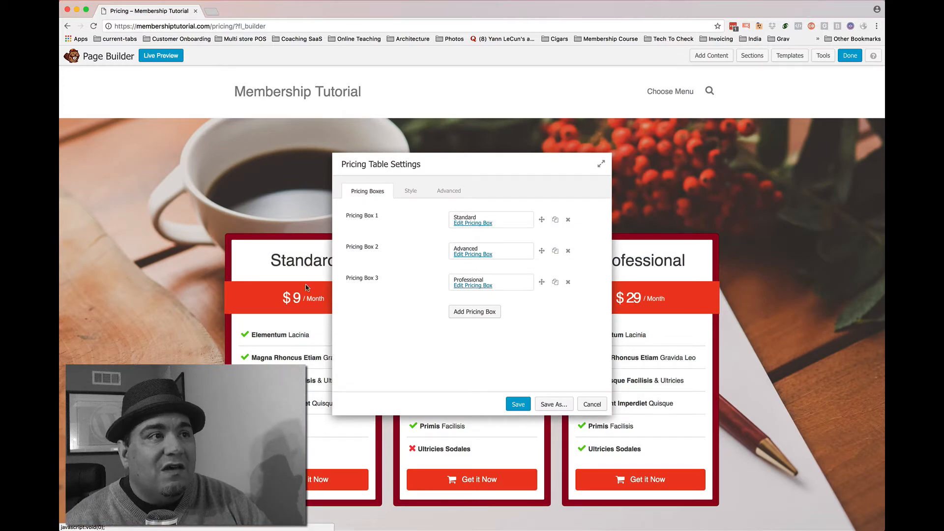
left_click(477, 228)
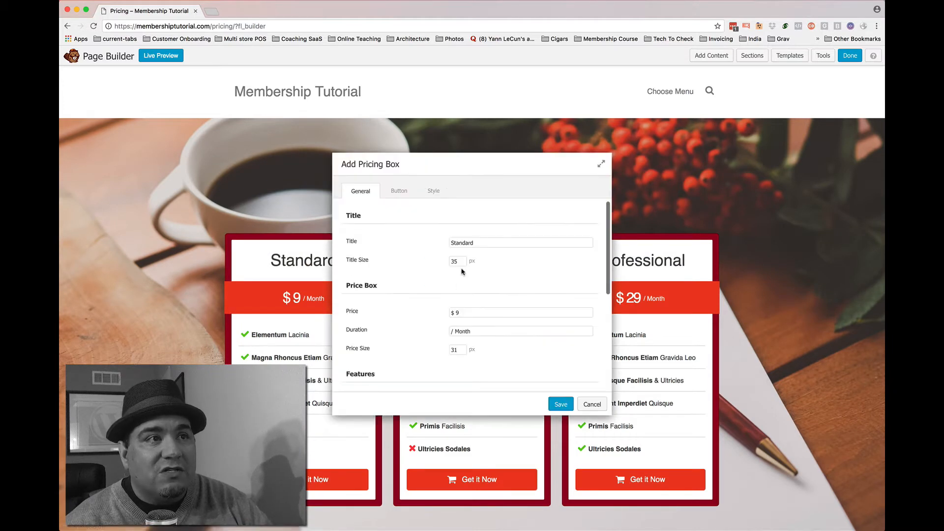
double_click(477, 242)
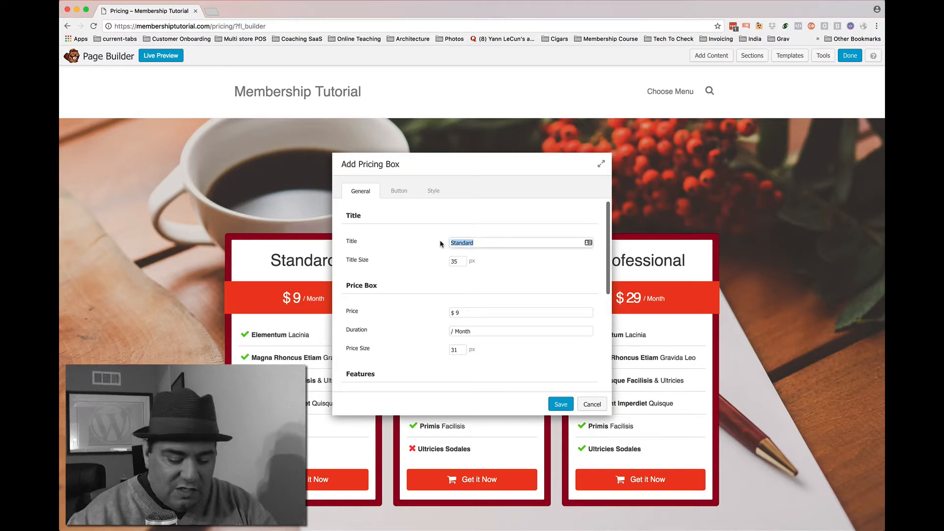
type("Silver")
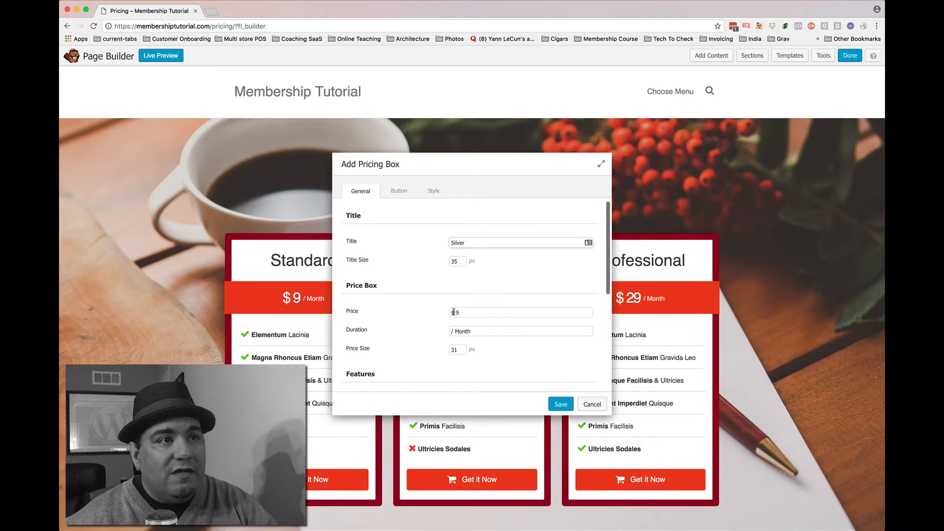
left_click_drag(454, 312, 477, 330)
type("50")
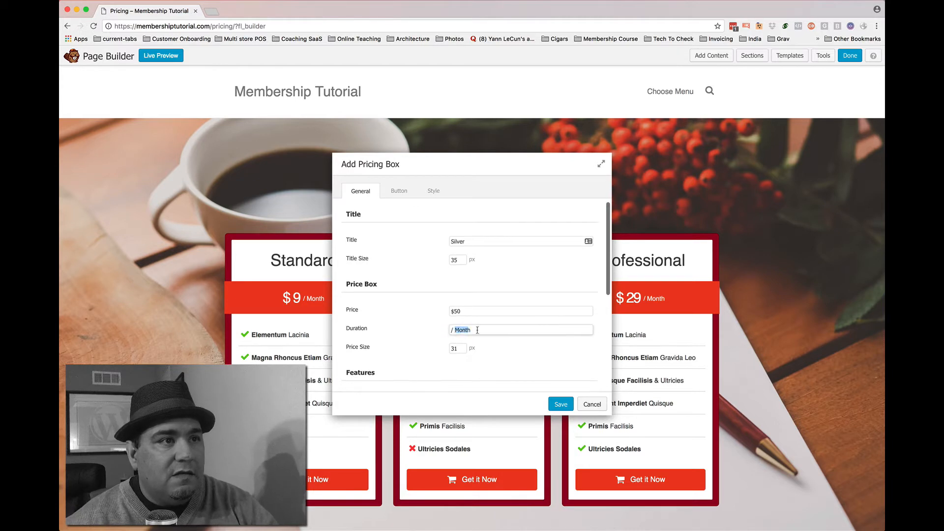
type("Year")
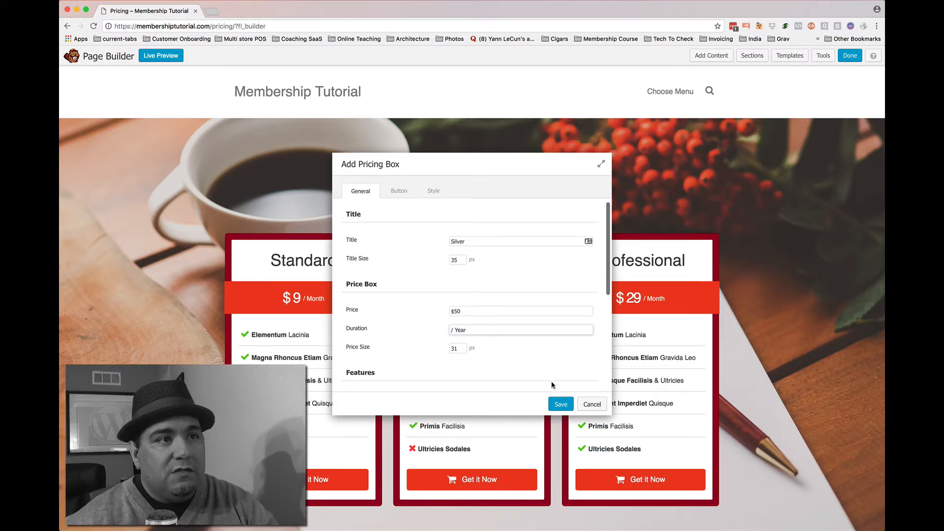
left_click(560, 405)
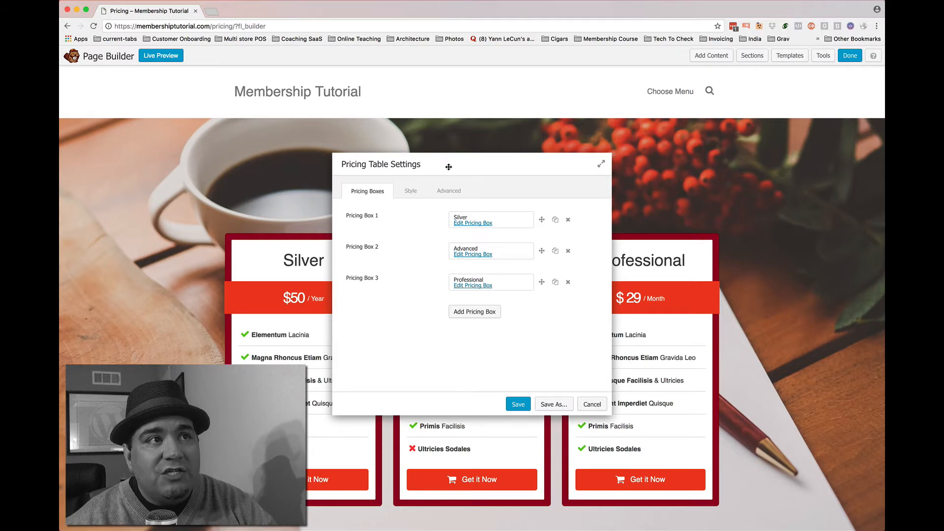
left_click_drag(448, 166, 595, 173)
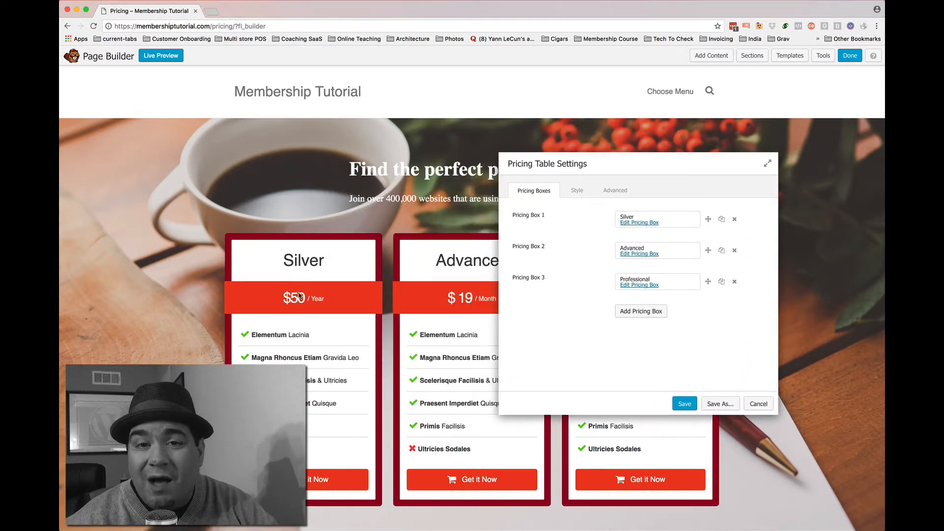
Change the pricing table's second box to title "Gold", price $100 and duration "/ Year", and save the box.
left_click_drag(633, 164, 485, 188)
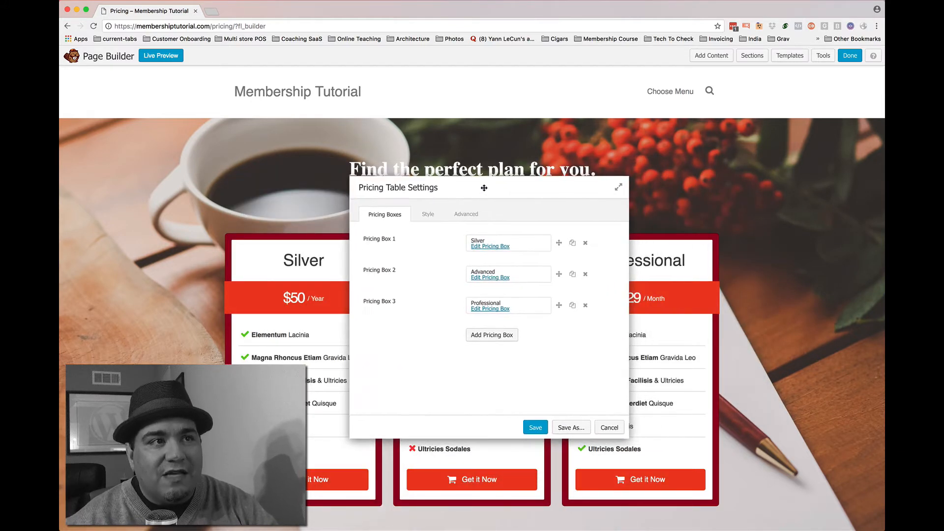
left_click(491, 278)
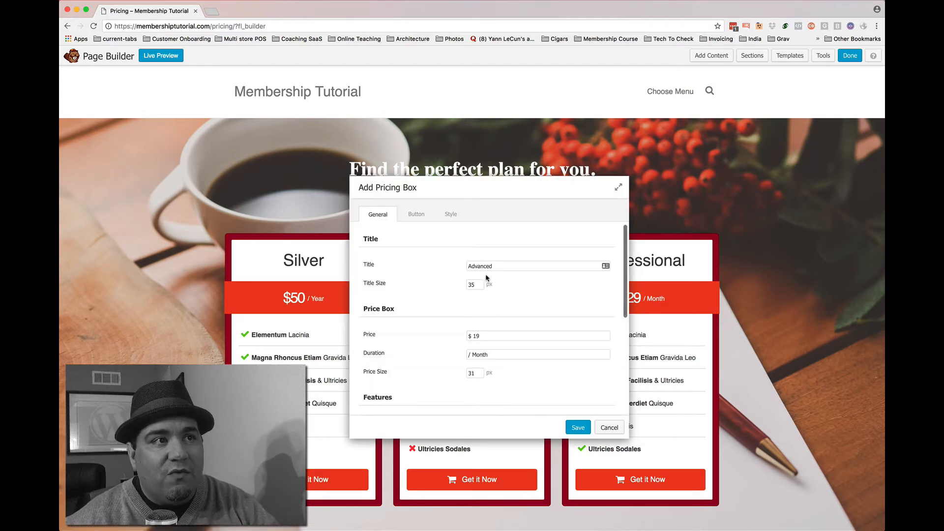
left_click_drag(595, 267, 448, 266)
type("Gol")
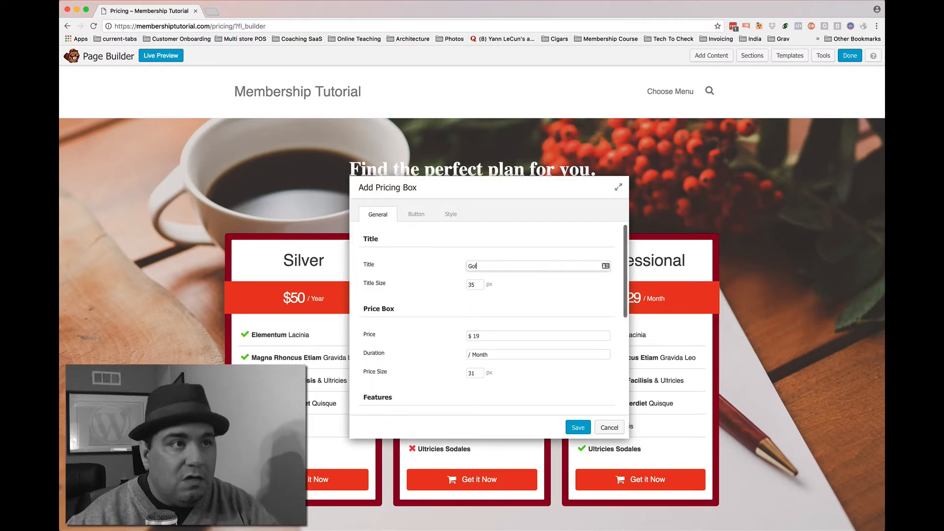
type("d")
left_click_drag(472, 337, 563, 337)
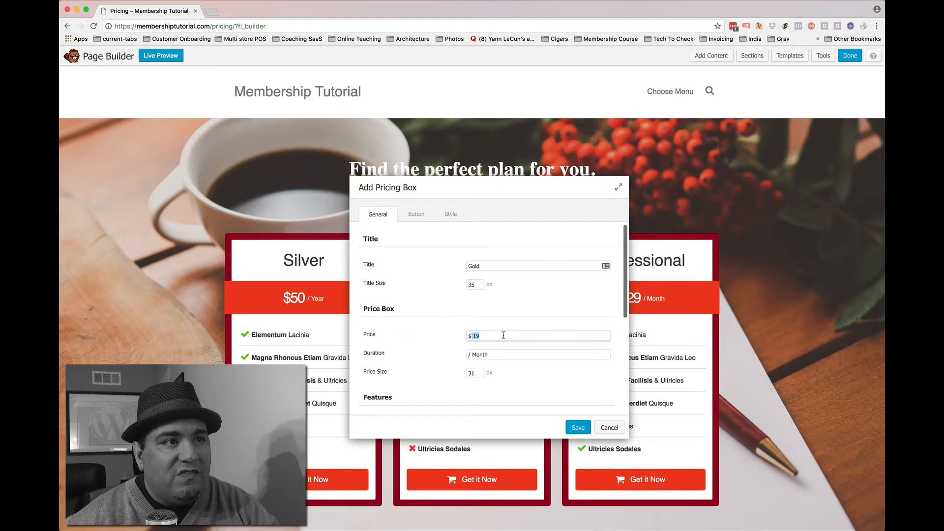
type("100")
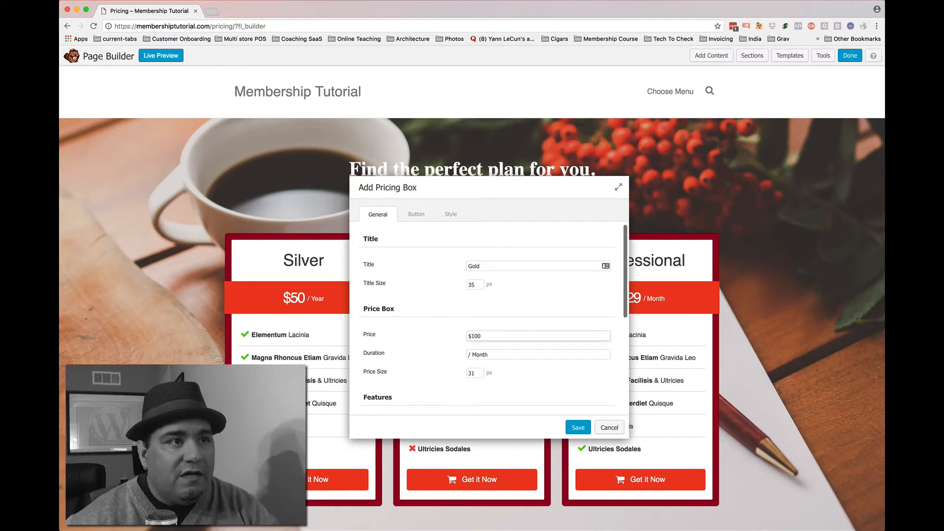
left_click_drag(471, 354, 492, 355)
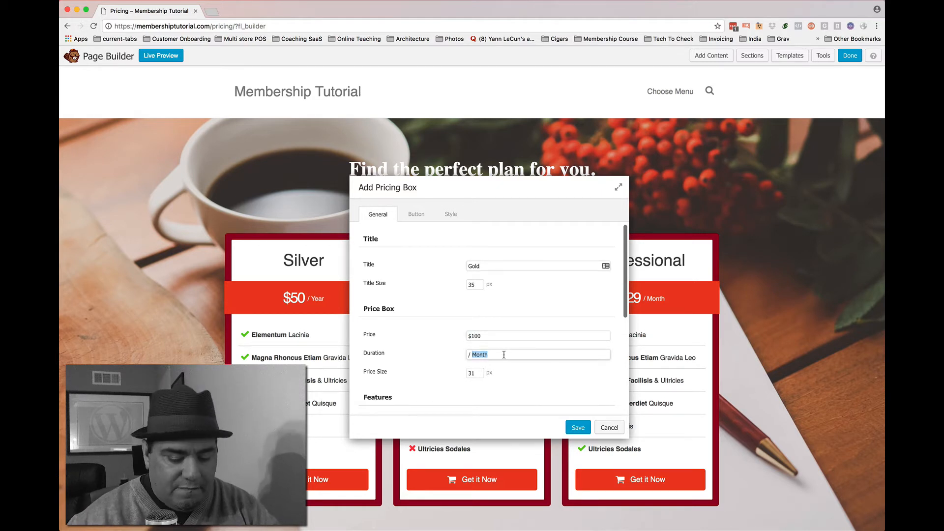
type("Year")
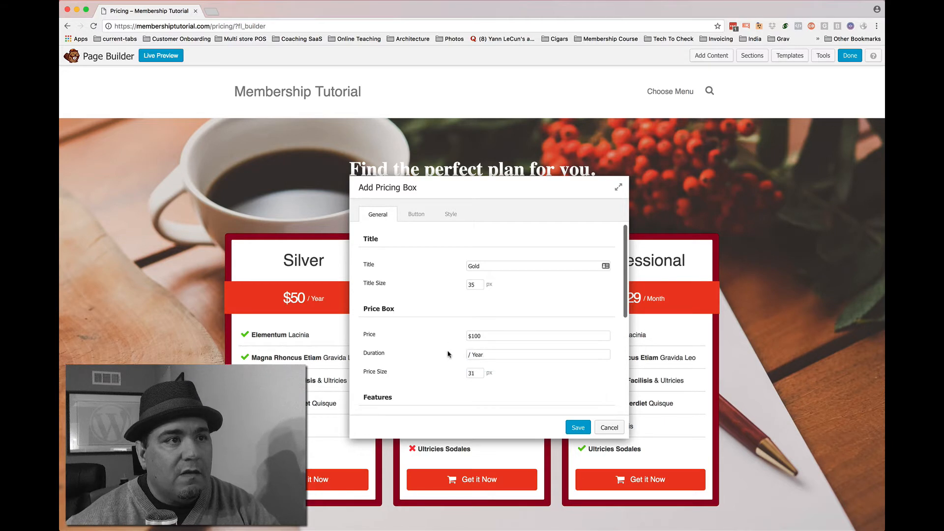
left_click(579, 427)
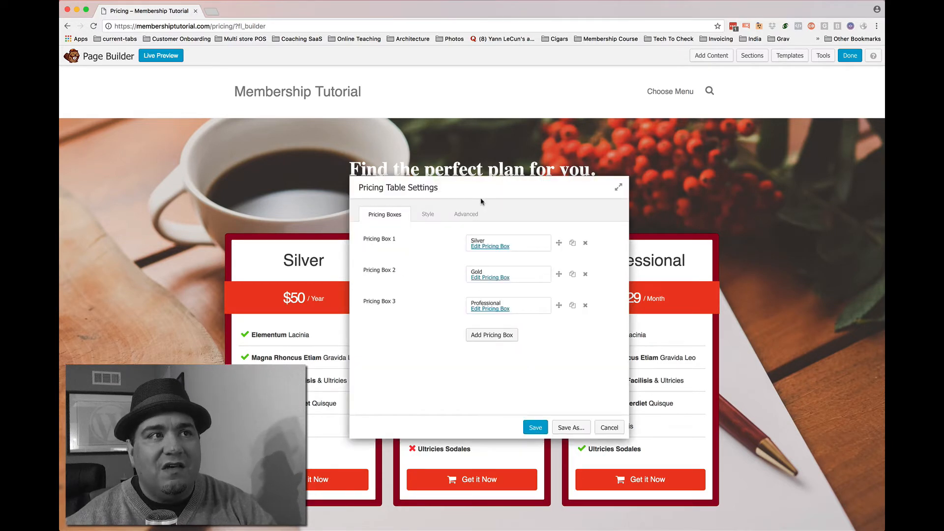
left_click_drag(481, 191, 695, 202)
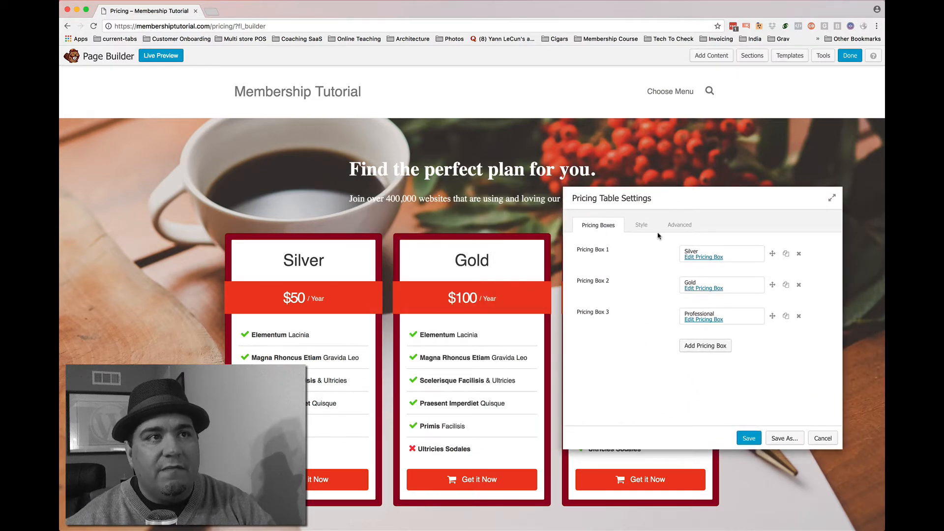
Change the pricing table's third box to title "Platinum", price $ 200 and duration "/ Year", and save the box and the table settings.
left_click_drag(692, 202, 409, 191)
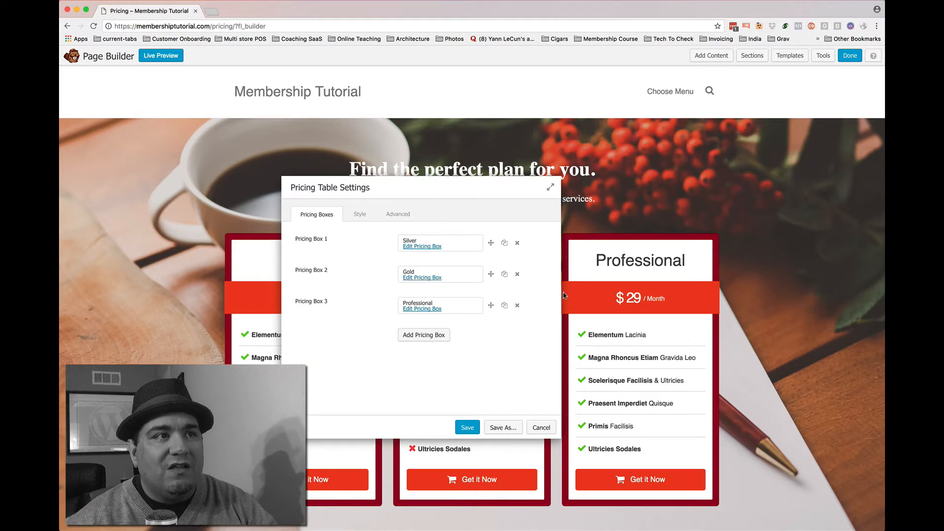
left_click(431, 308)
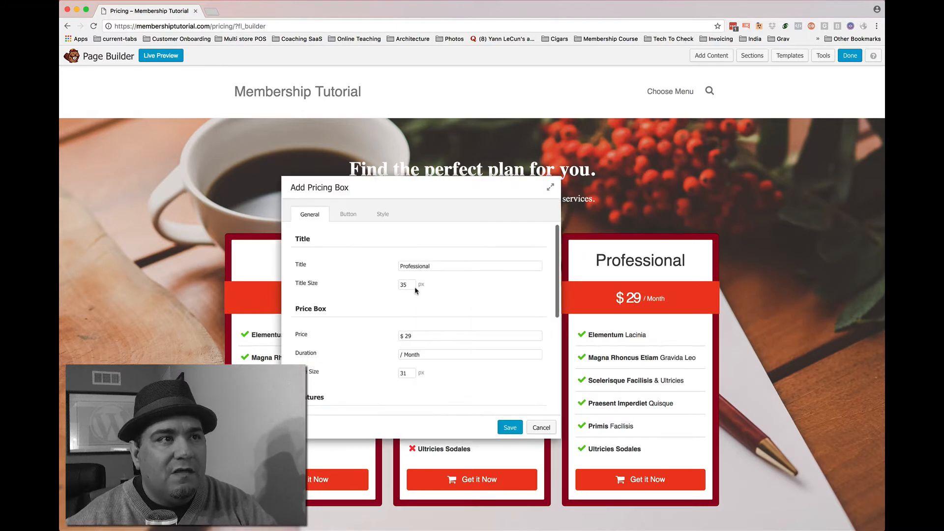
triple_click(439, 266)
type("Pl")
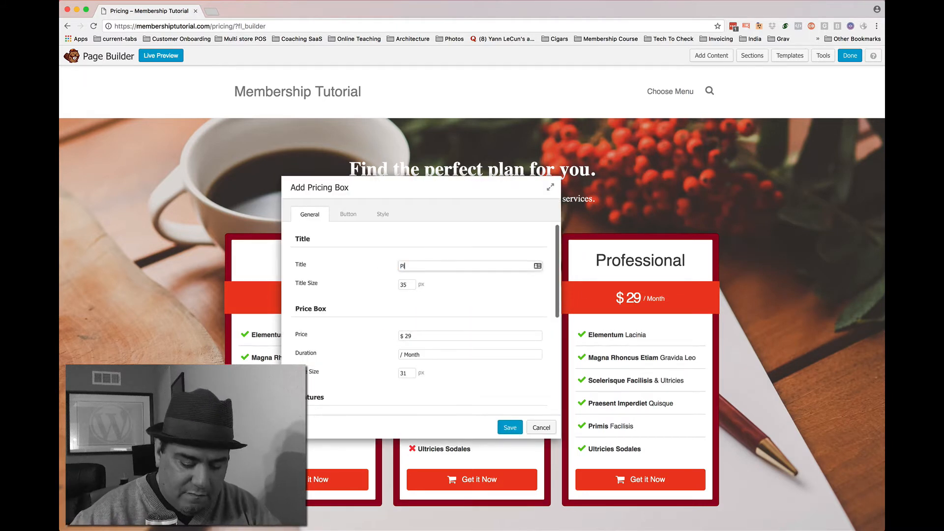
type("atinum")
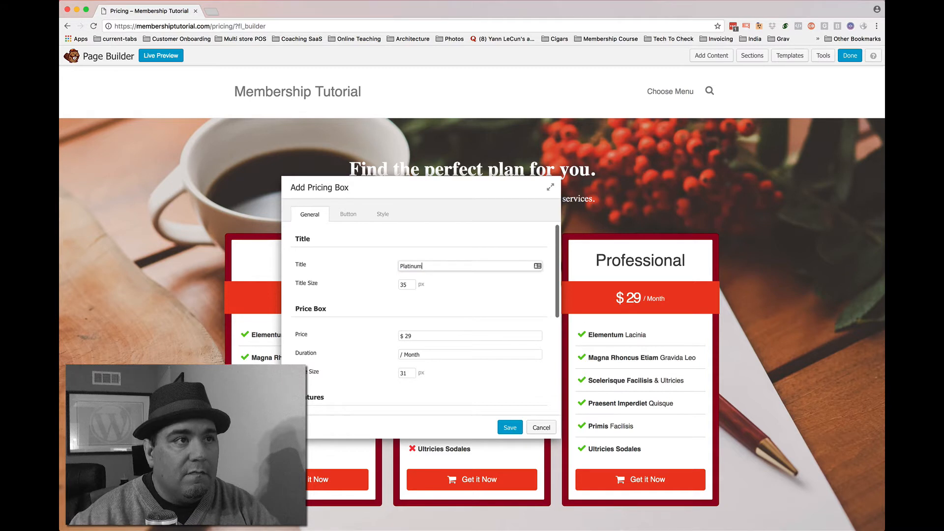
double_click(405, 335)
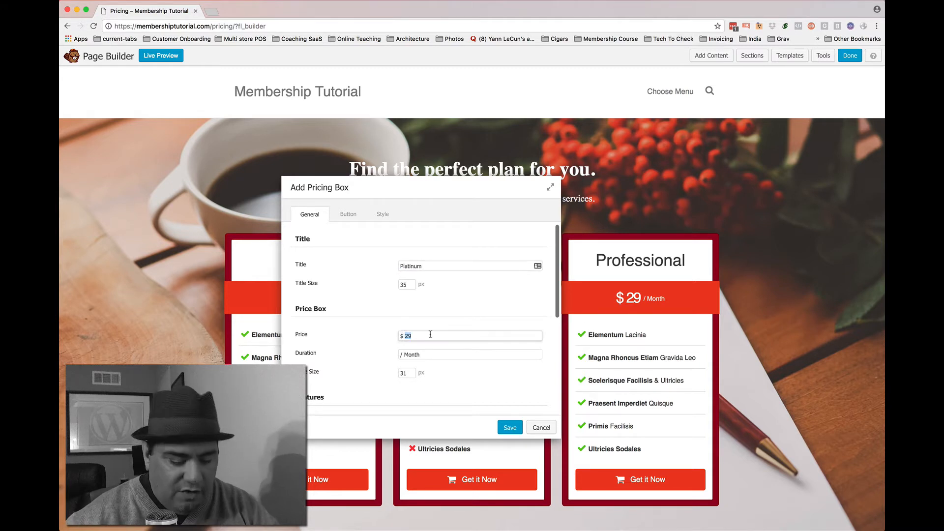
type("200")
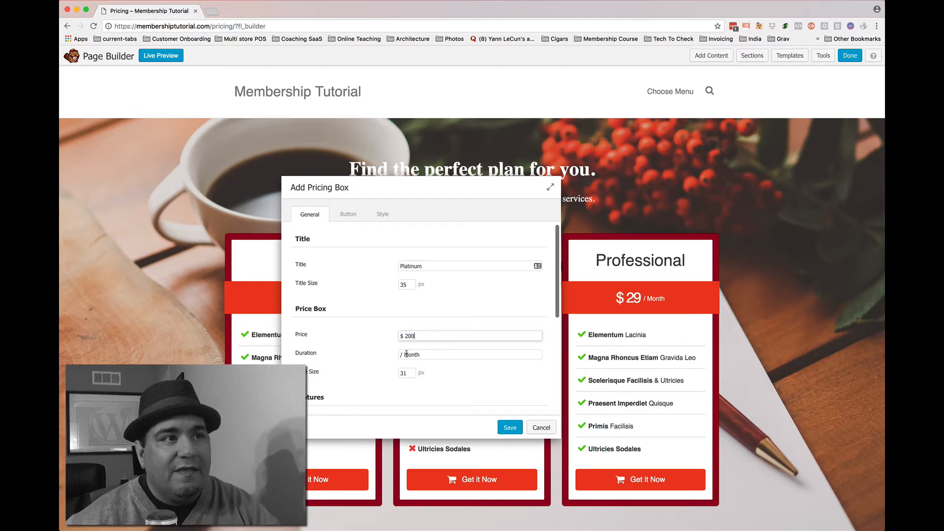
double_click(407, 354)
type("Year")
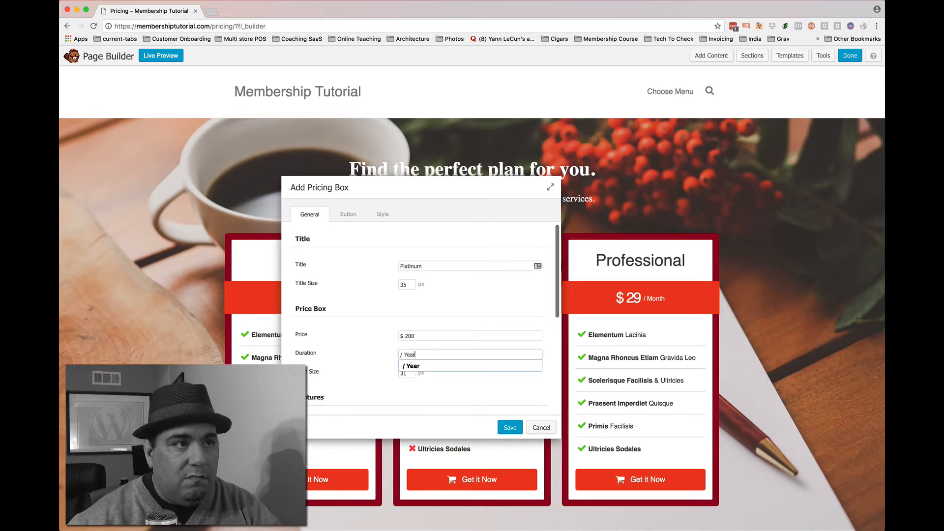
left_click(510, 427)
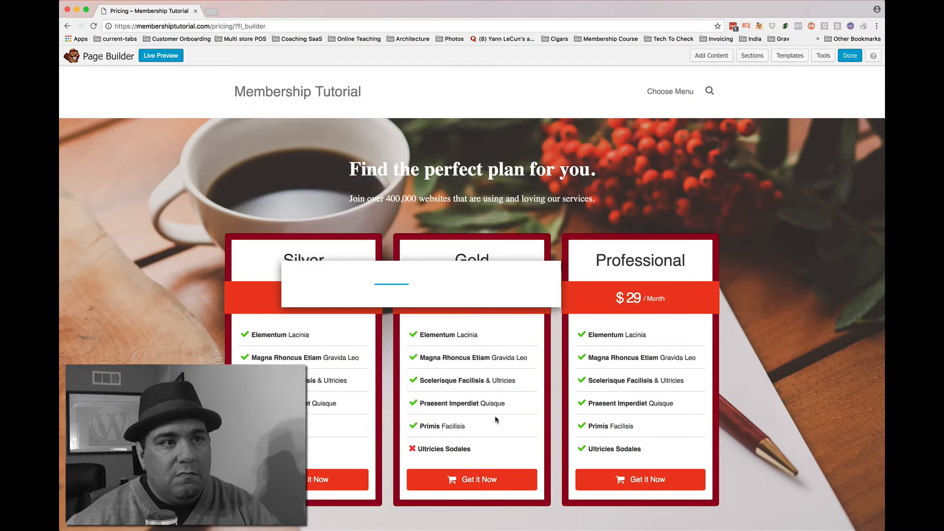
left_click(467, 427)
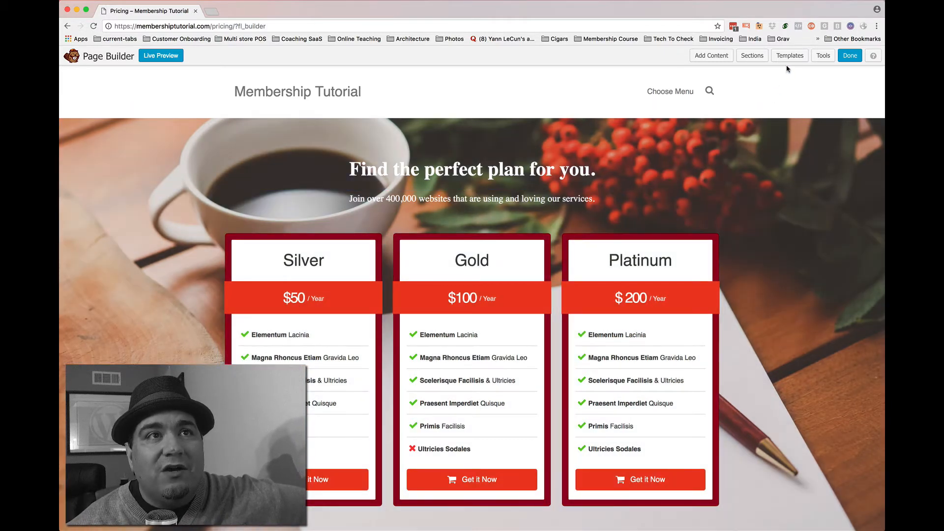
Replace the page's existing layout with the Blank layout template and accept the replacement.
left_click(723, 60)
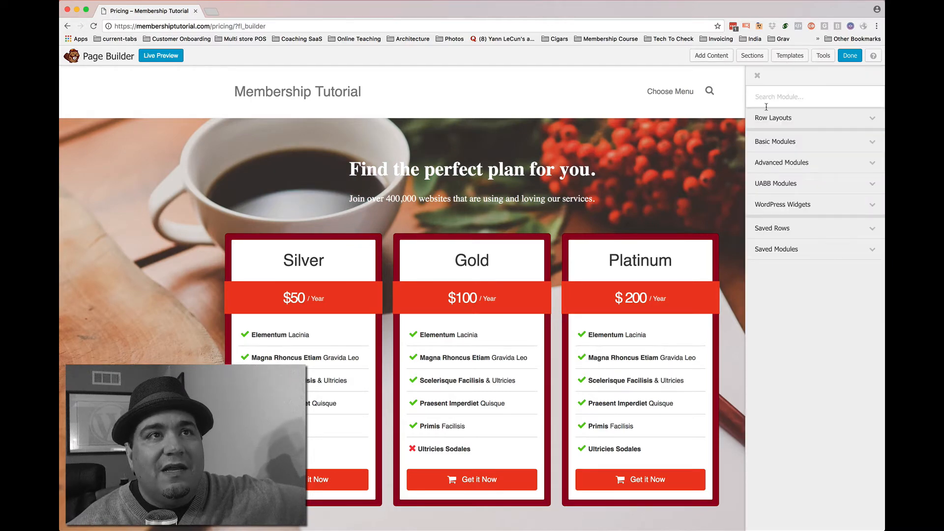
left_click(788, 55)
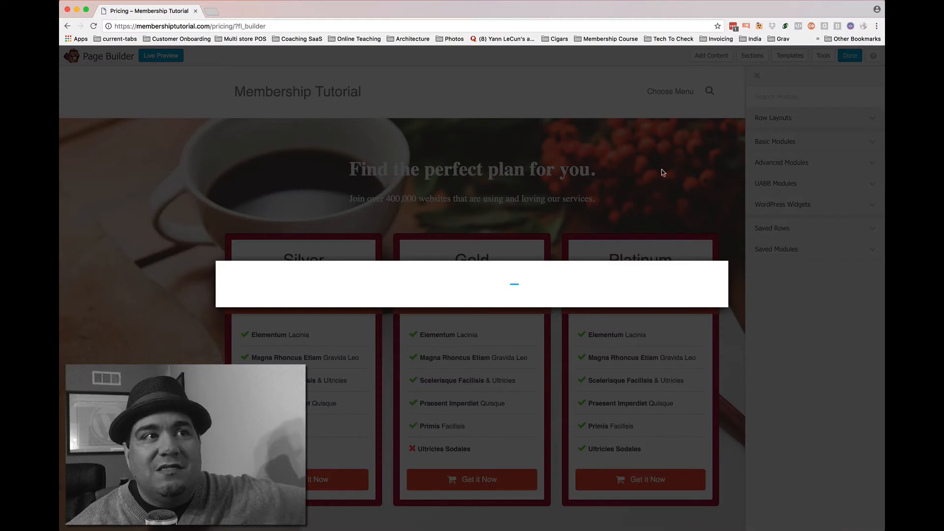
left_click(311, 257)
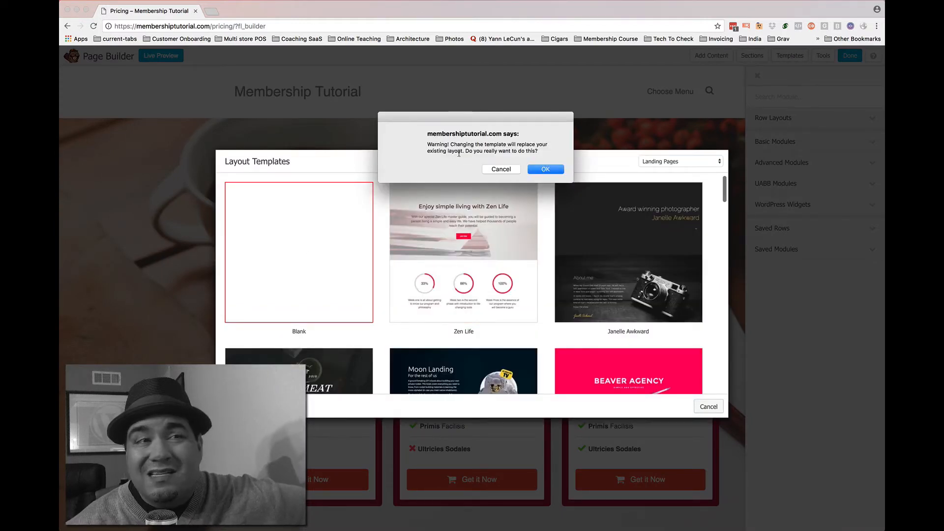
left_click(547, 170)
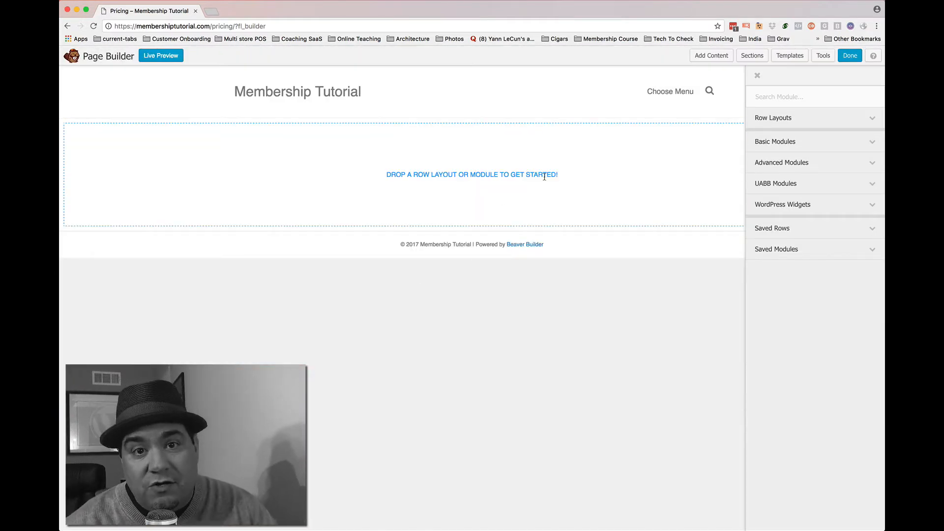
Add a 1 Column row to the blank page, set its width to Full Width and save the row settings.
left_click(784, 122)
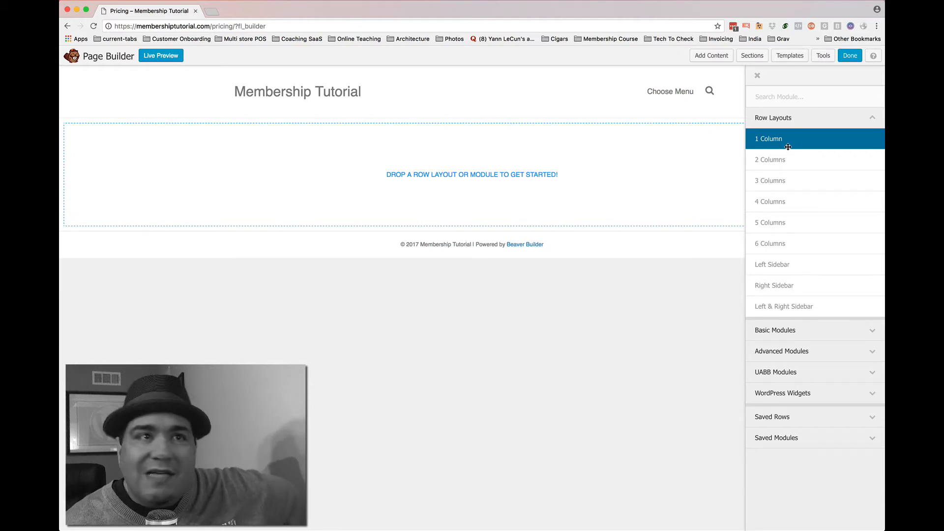
left_click_drag(790, 142, 581, 163)
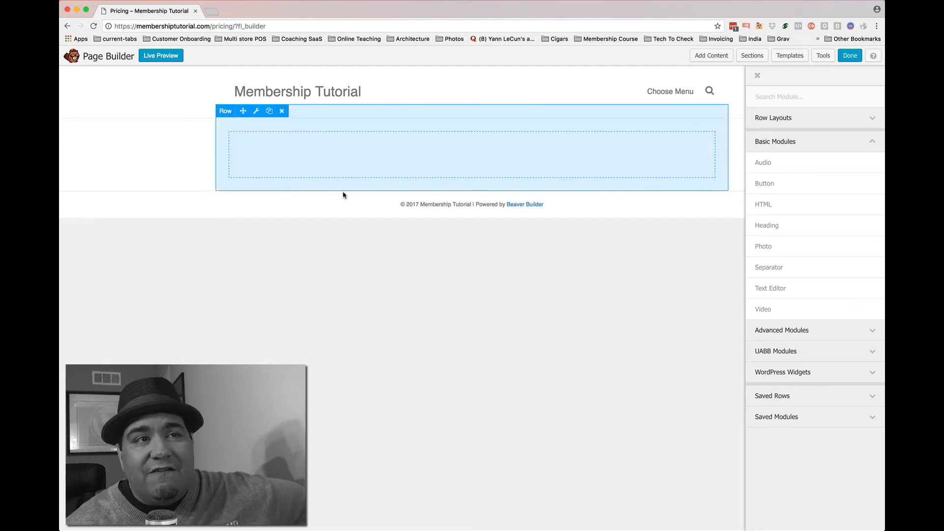
left_click(257, 113)
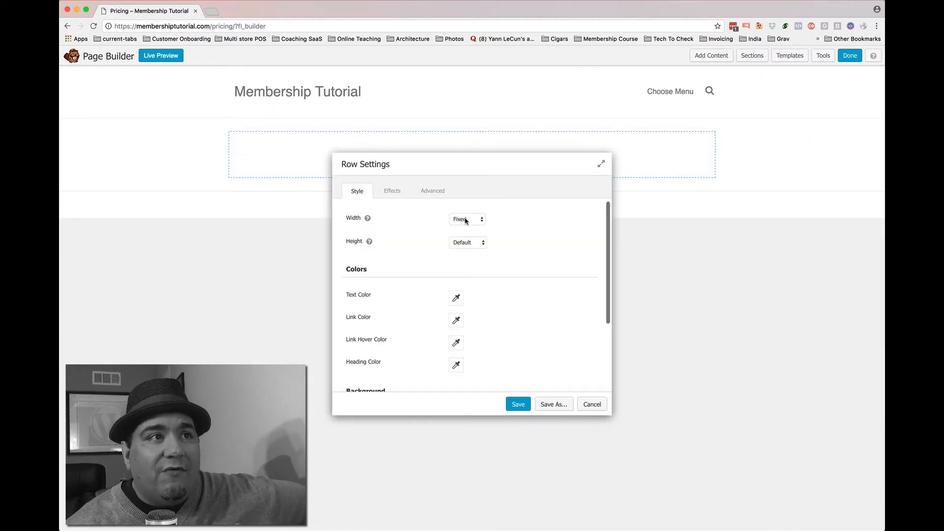
left_click(466, 220)
left_click(465, 228)
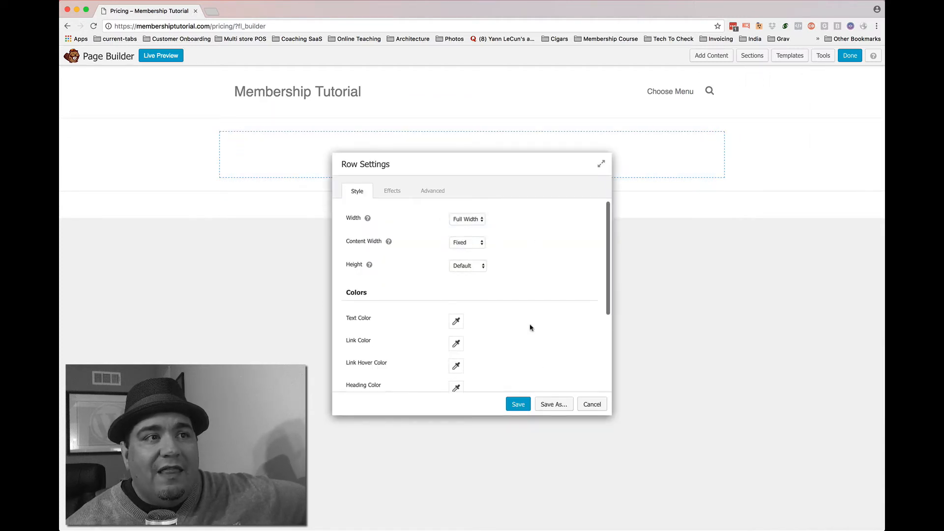
left_click(519, 405)
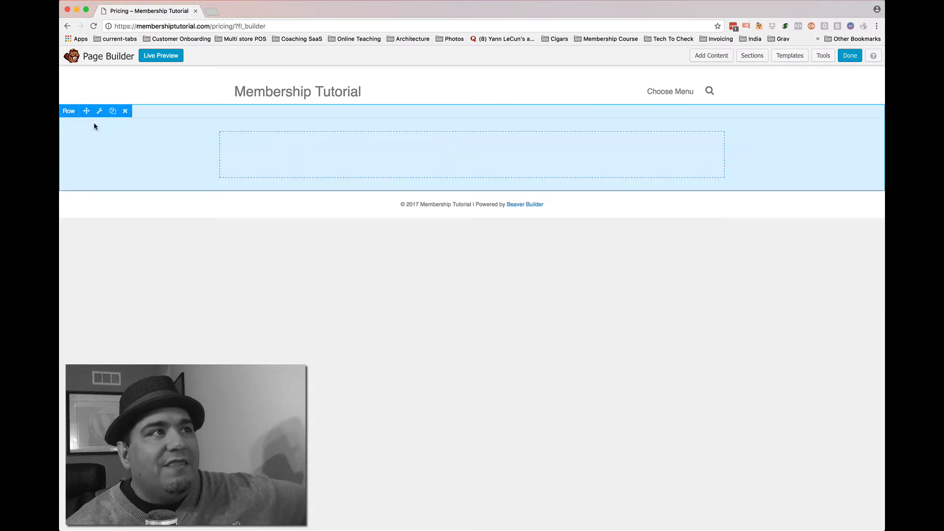
Give the full-width row a Color background in dark red #5e0000 and save the row settings.
left_click(99, 110)
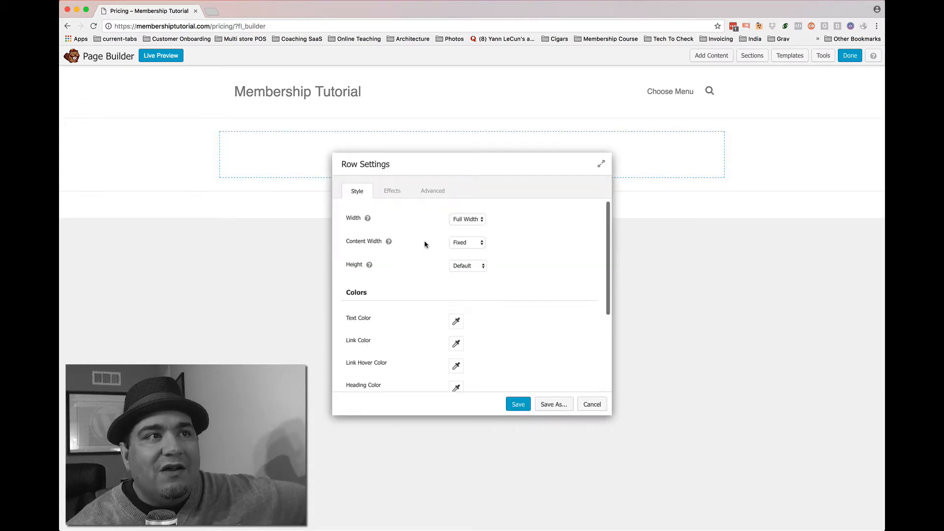
scroll(497, 321, "down", 3)
left_click(478, 366)
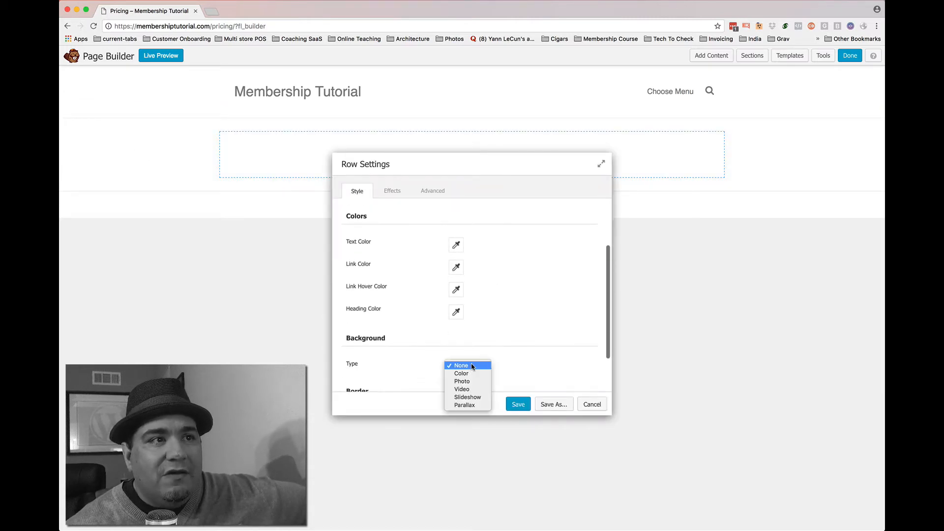
left_click(473, 378)
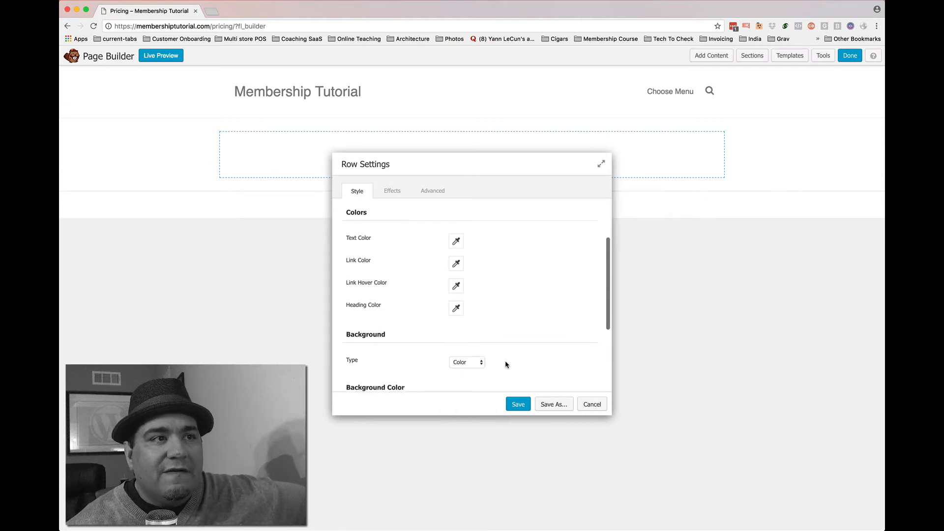
scroll(506, 361, "down", 3)
left_click(456, 329)
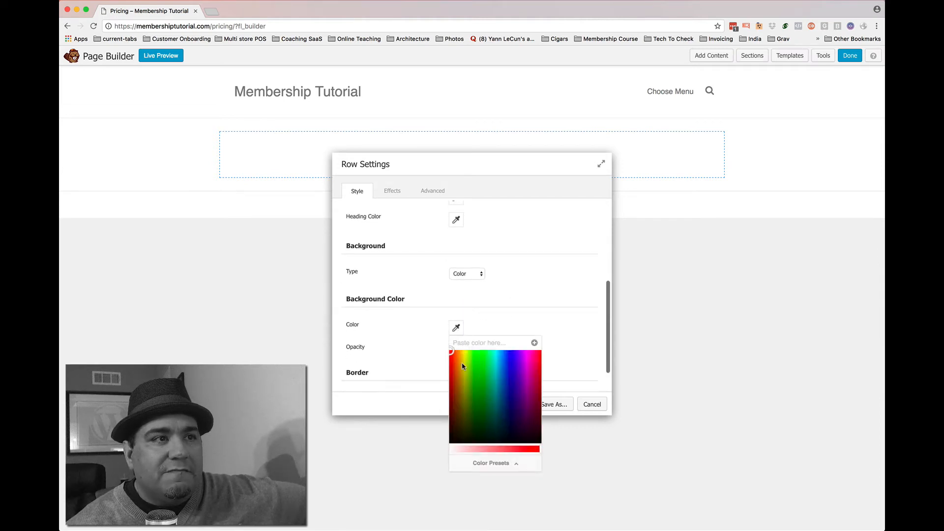
left_click_drag(462, 362, 429, 412)
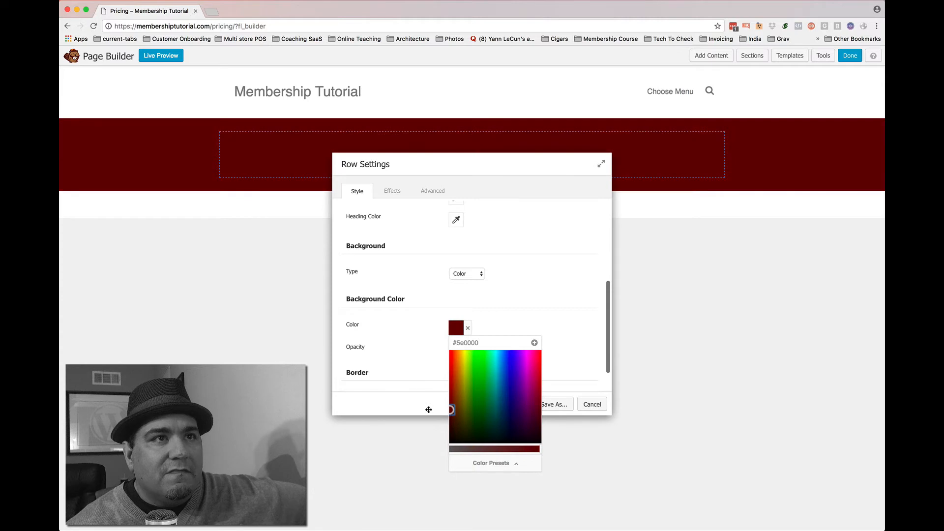
left_click(528, 316)
left_click(516, 407)
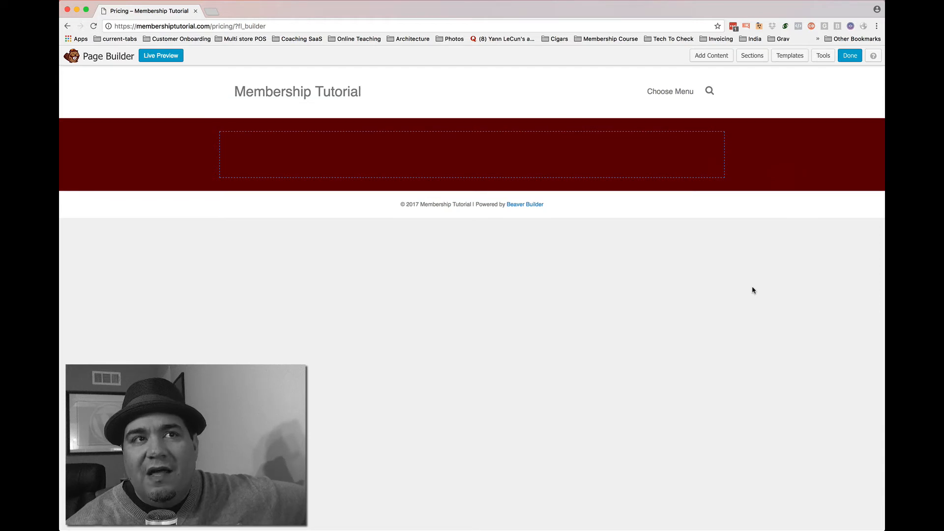
Add the advanced Pricing Table module to the dark red row.
mouse_move(643, 157)
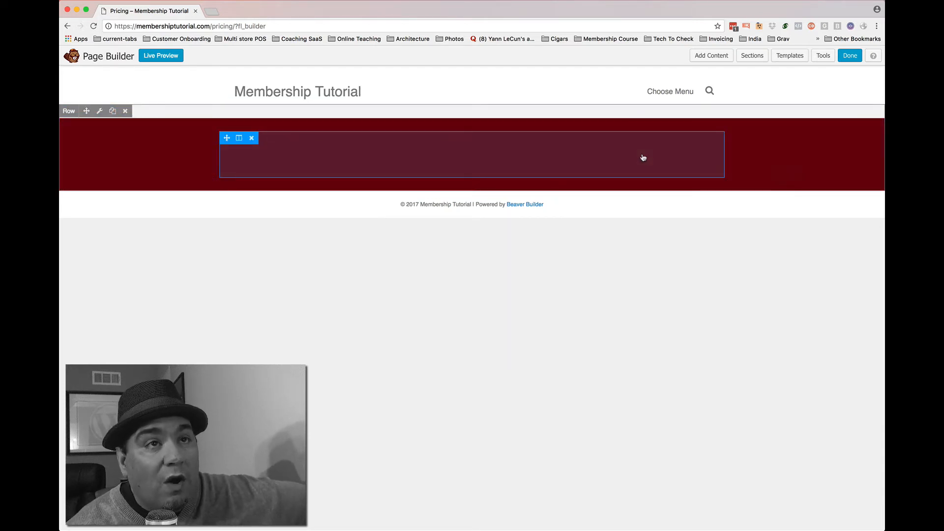
left_click(718, 55)
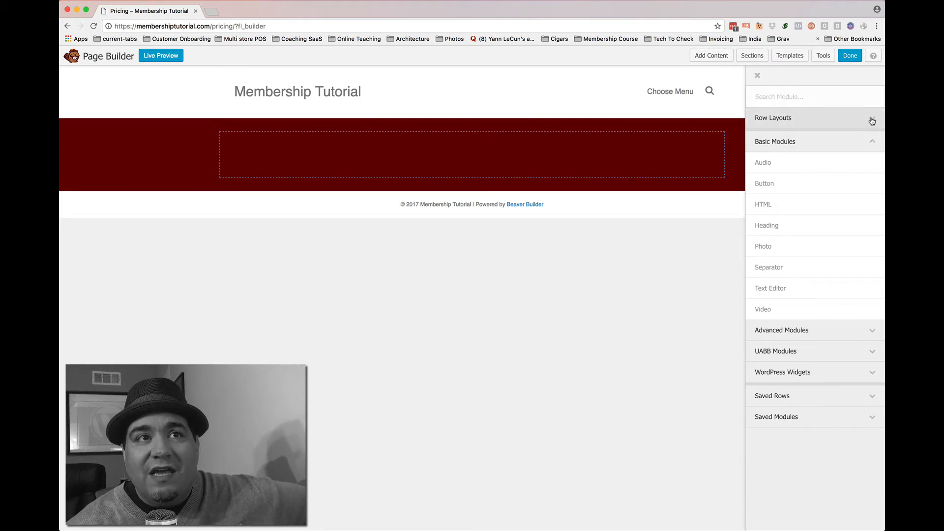
left_click(872, 121)
left_click(872, 123)
left_click(873, 141)
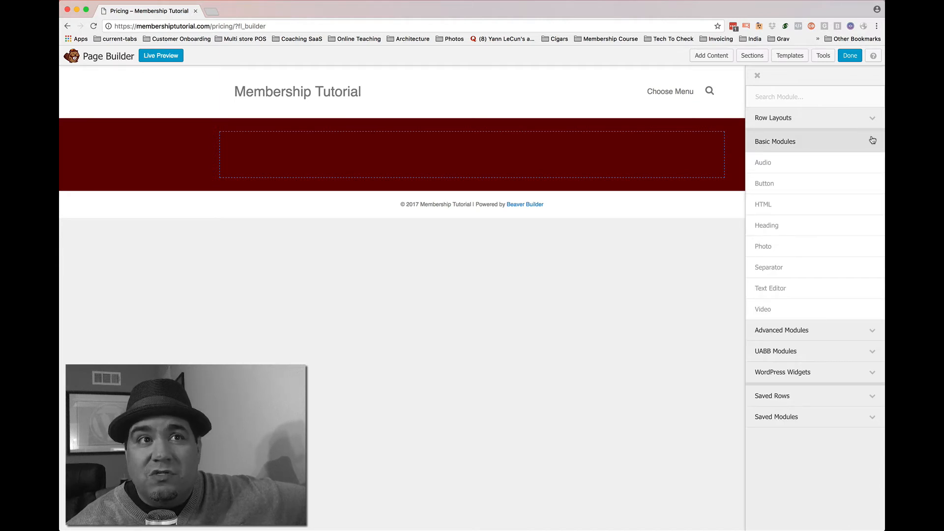
left_click(873, 141)
left_click(871, 162)
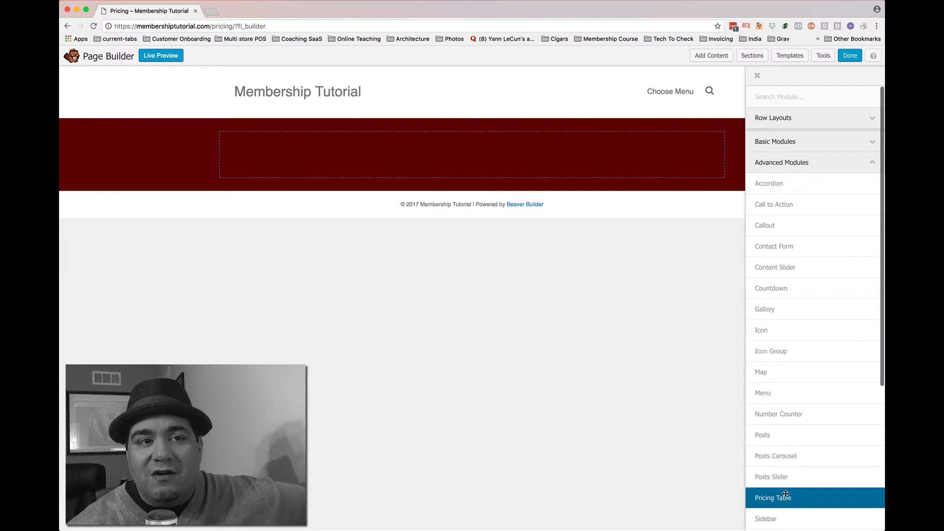
left_click_drag(791, 499, 510, 190)
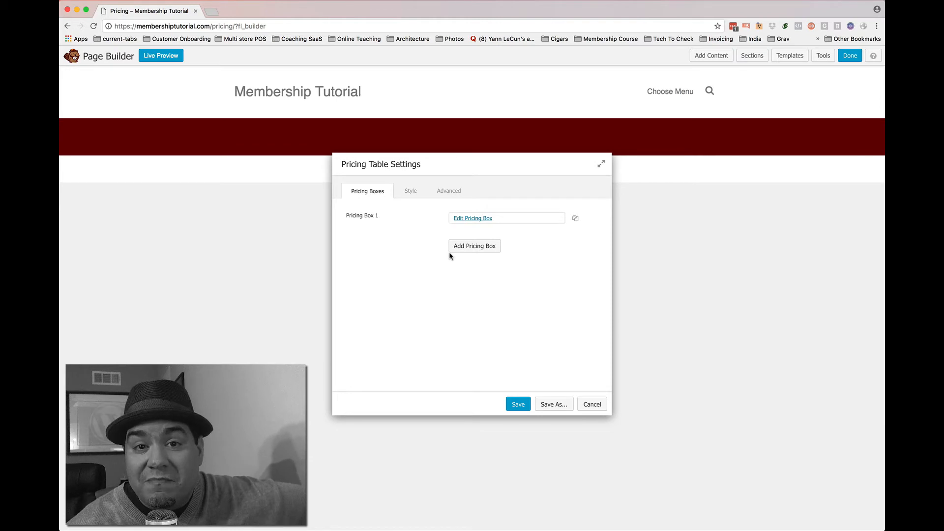
Fill in the first pricing box with the title Silver, price $50 and duration / Year, and save the box.
left_click(475, 219)
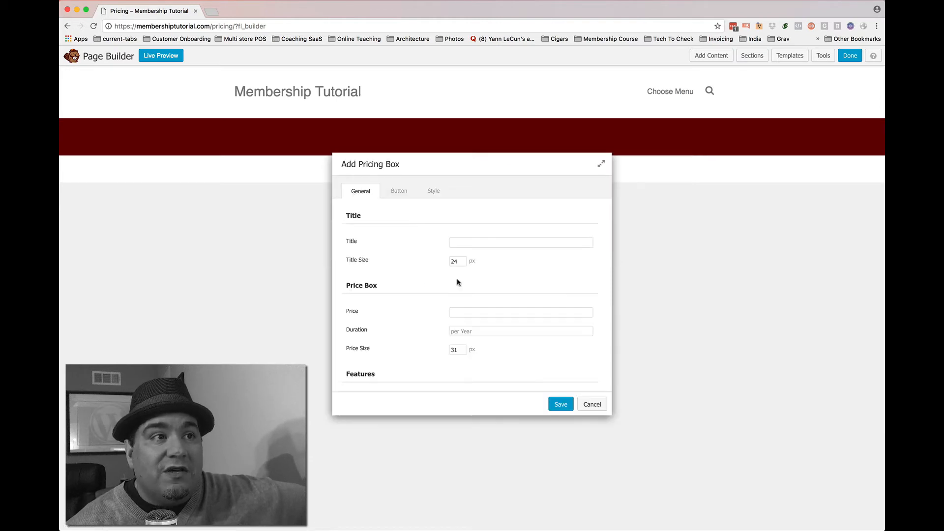
left_click(466, 241)
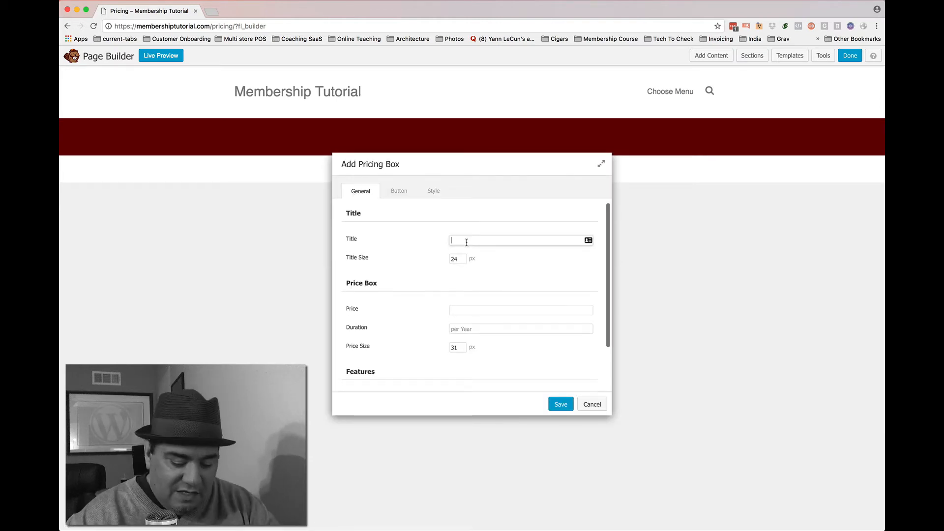
type("Silver")
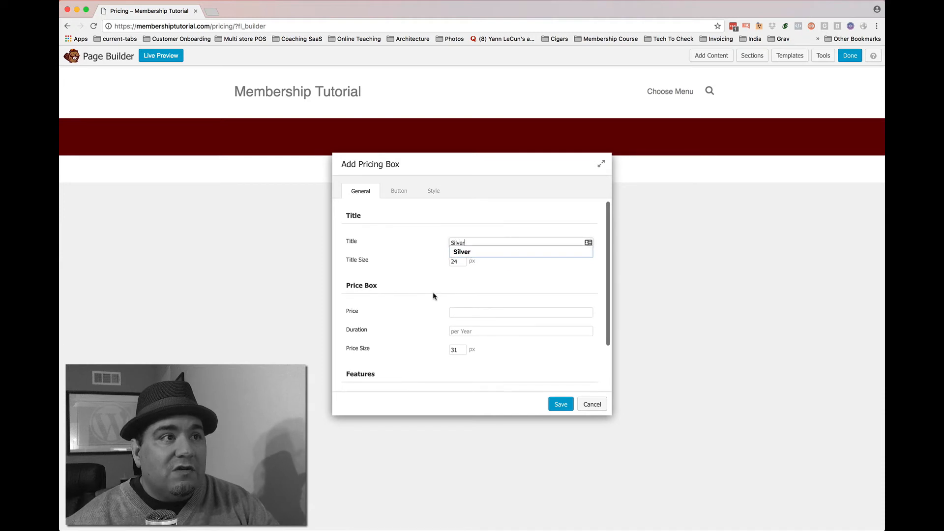
left_click(476, 311)
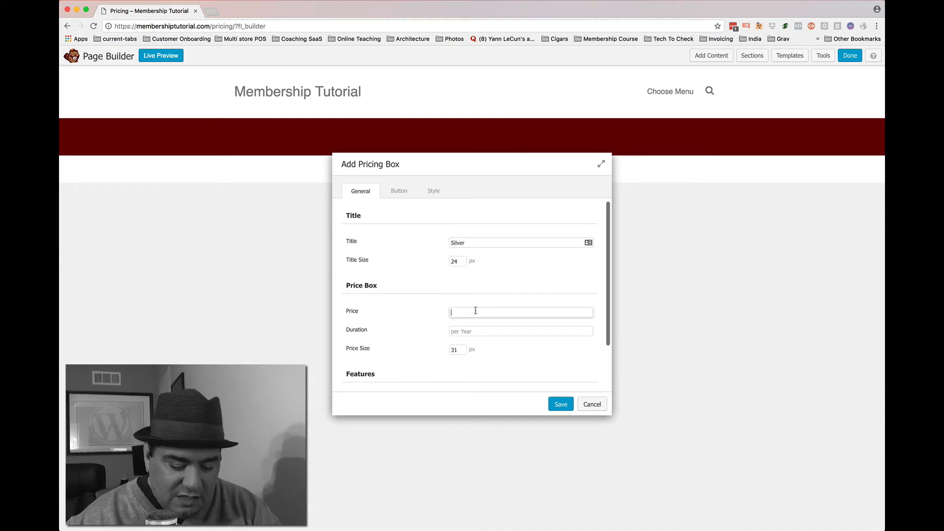
type("$50 / Y")
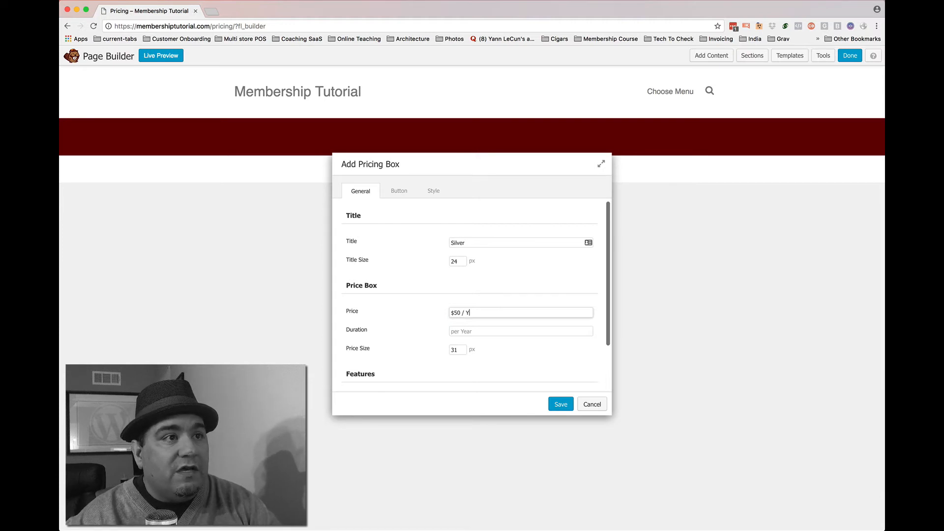
key("BackSpace")
key("BackSpace")
key("BackSpace")
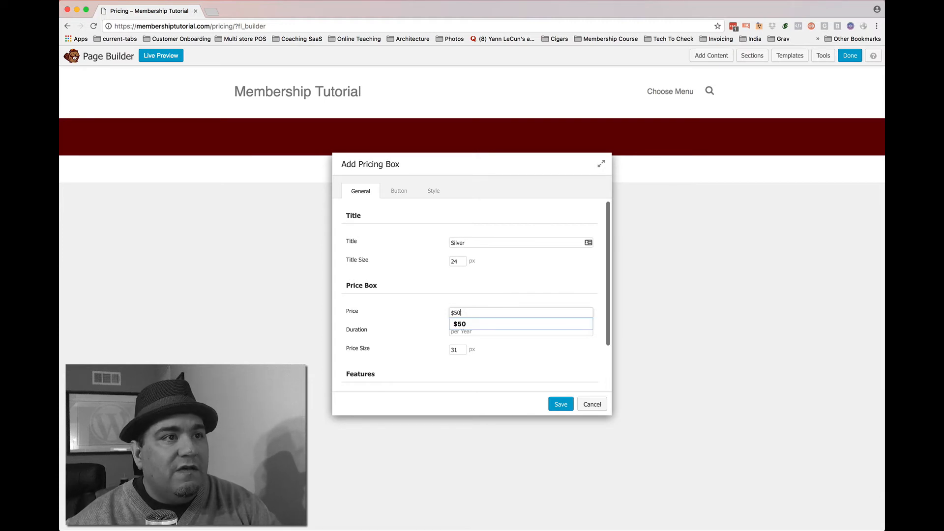
left_click(462, 332)
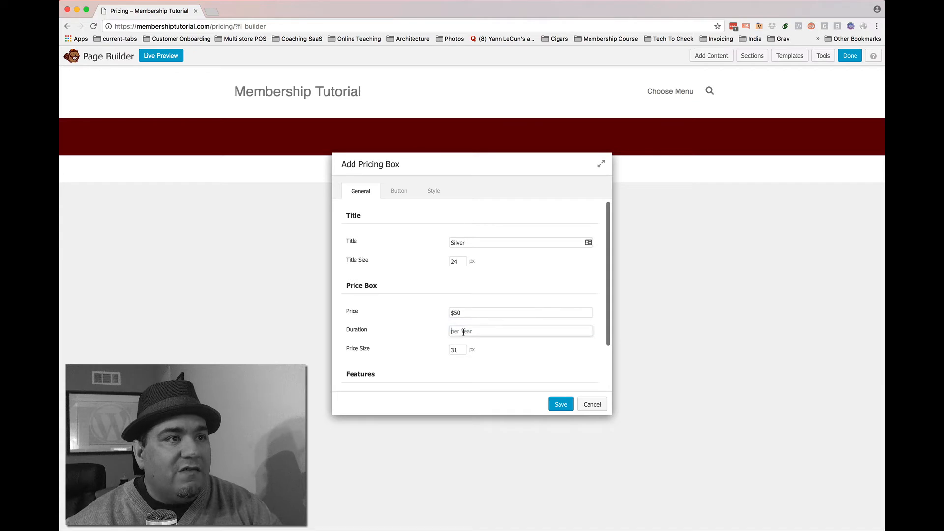
type("/ P")
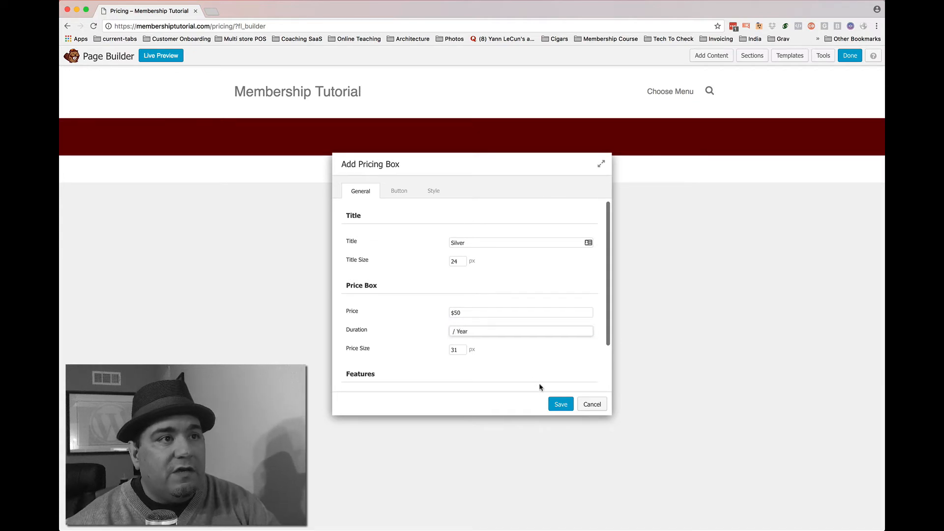
left_click(558, 404)
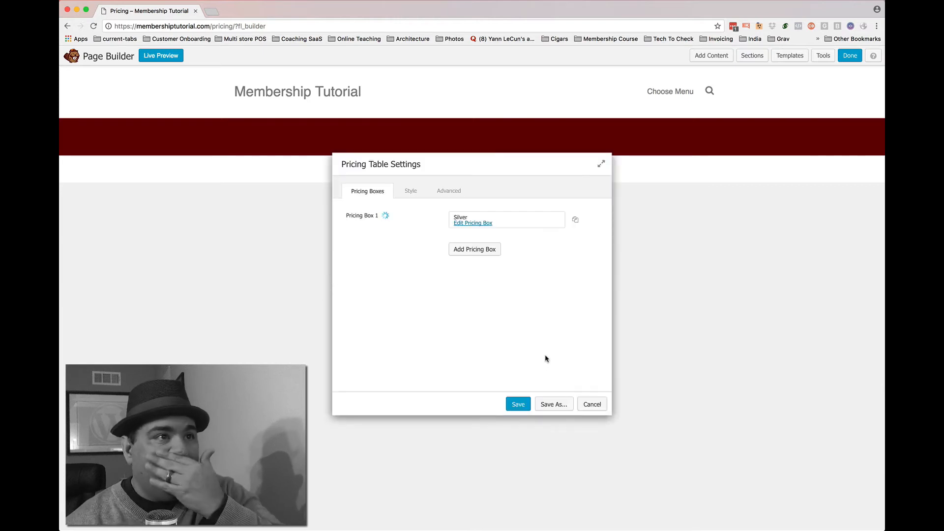
Add a second pricing box titled Gold with price $100 and duration / Year, and save the box.
left_click_drag(512, 171, 642, 309)
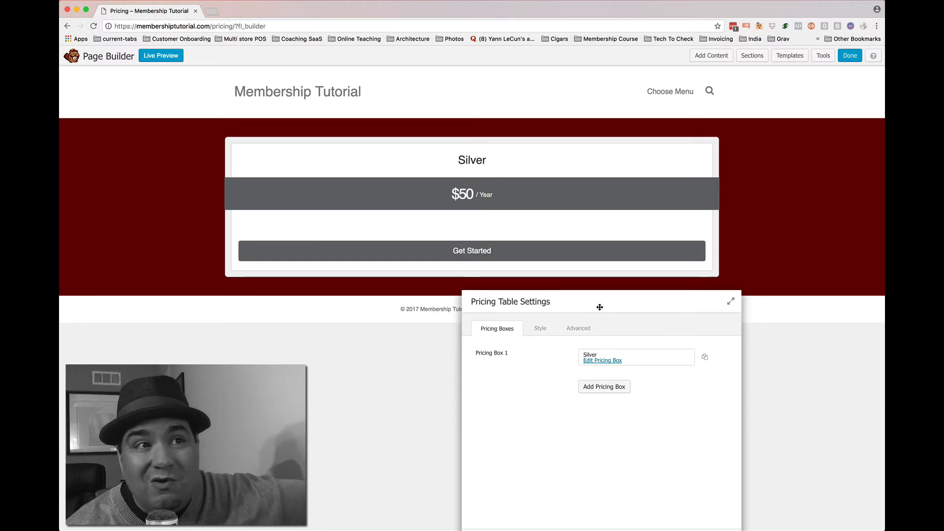
left_click_drag(601, 307, 583, 266)
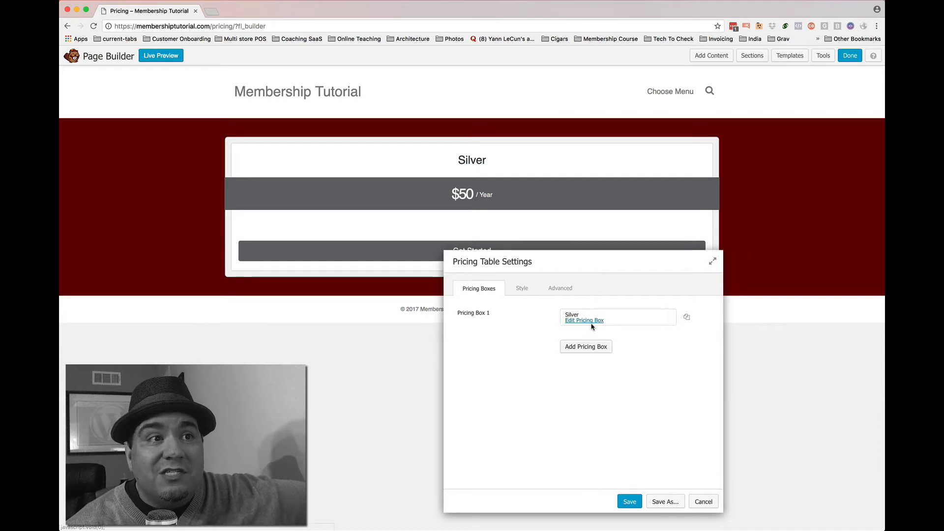
left_click(587, 348)
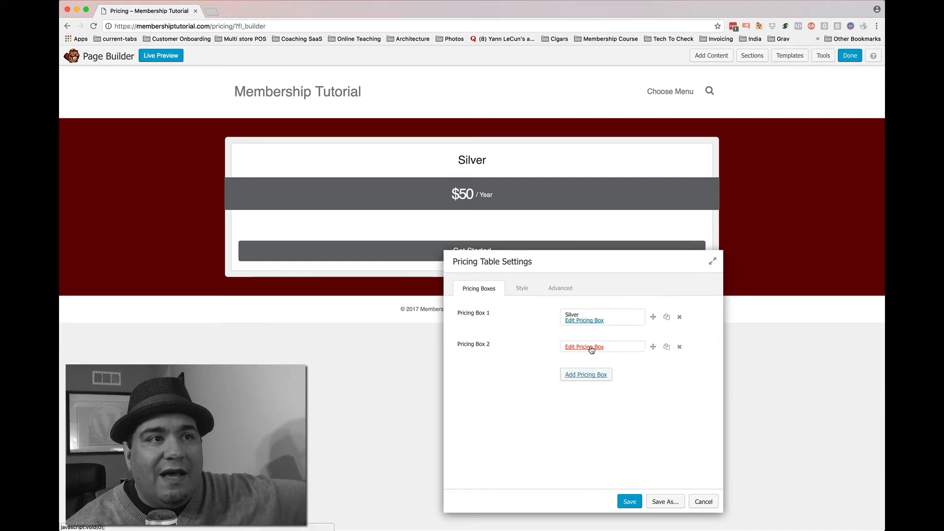
left_click(591, 348)
left_click(571, 340)
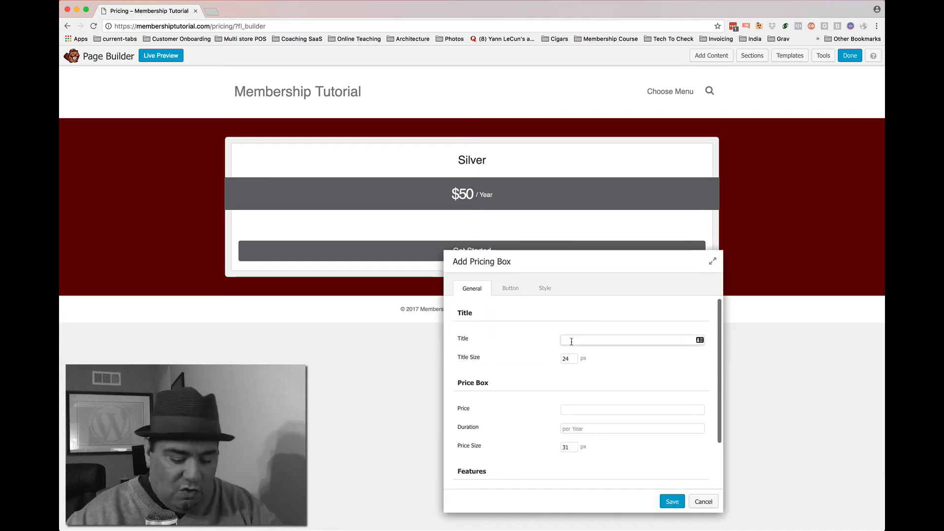
type("Gold")
left_click(575, 409)
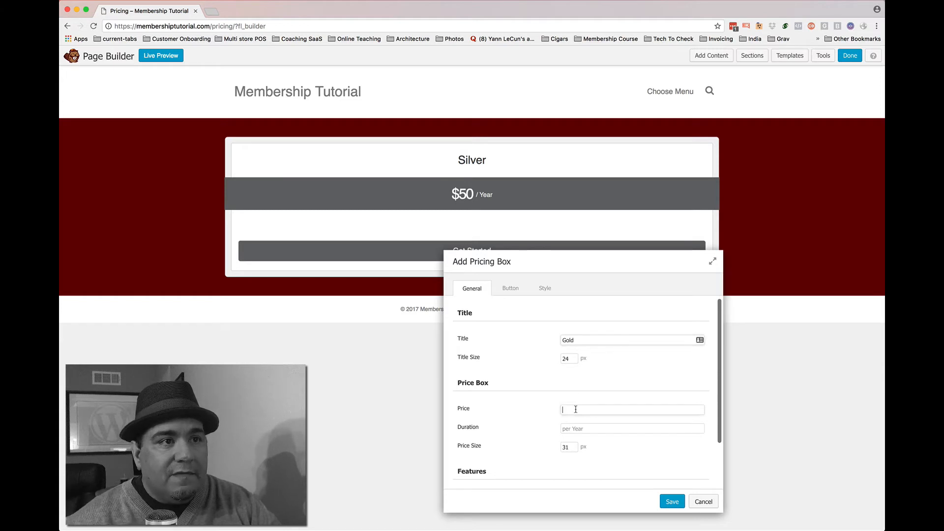
type("$100")
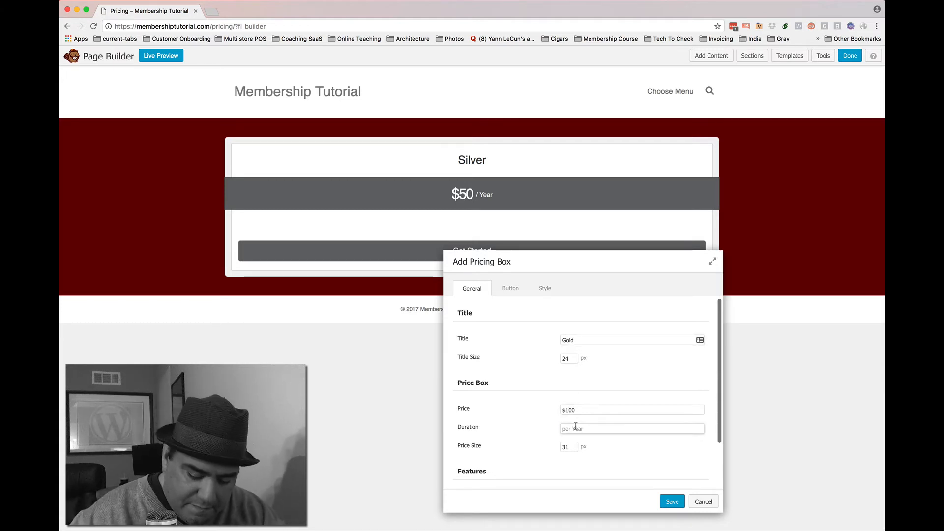
type("/ Year")
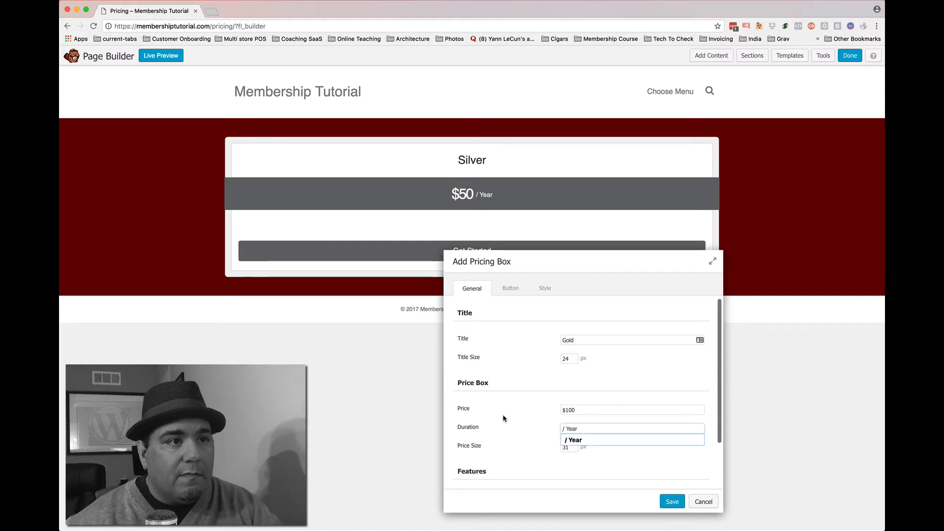
left_click(553, 452)
left_click(661, 500)
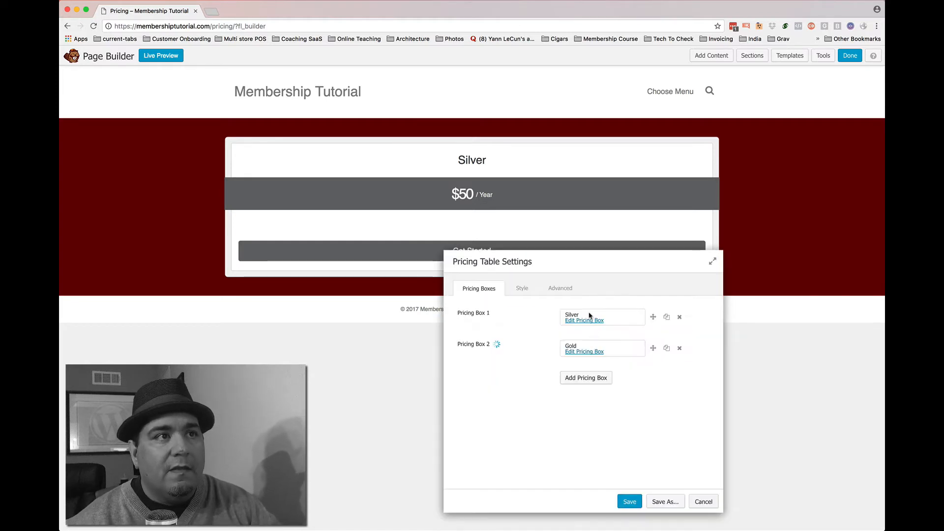
Add a third pricing box titled Platinum with price $200 and duration / Year, and save the box.
left_click(595, 378)
left_click(582, 377)
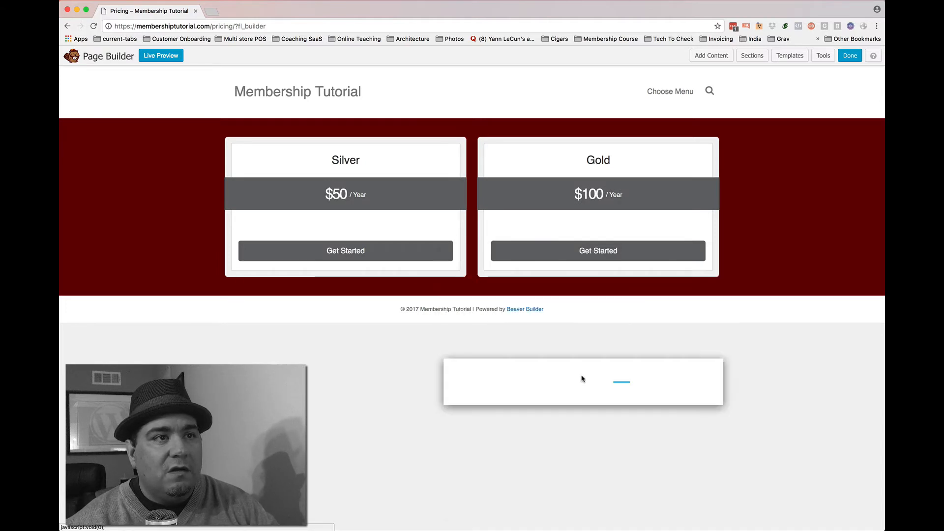
left_click(573, 339)
type("P")
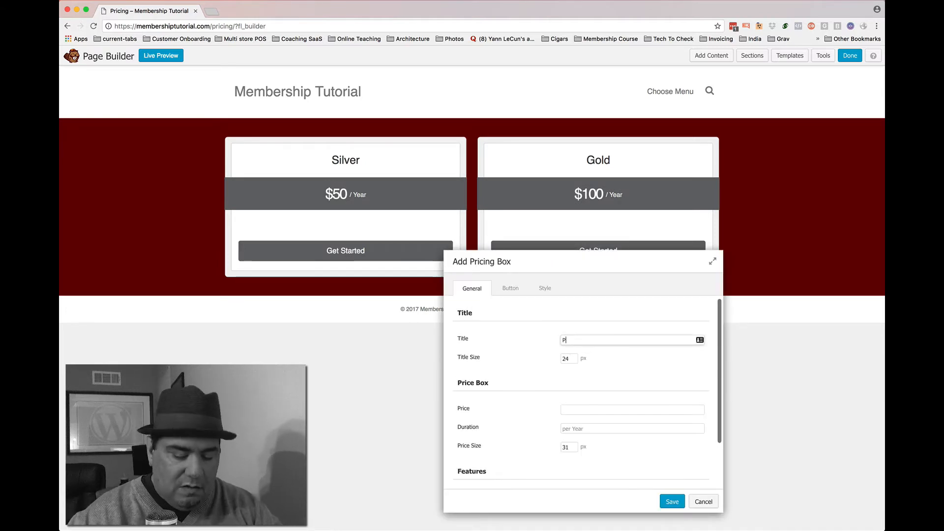
type("latinum")
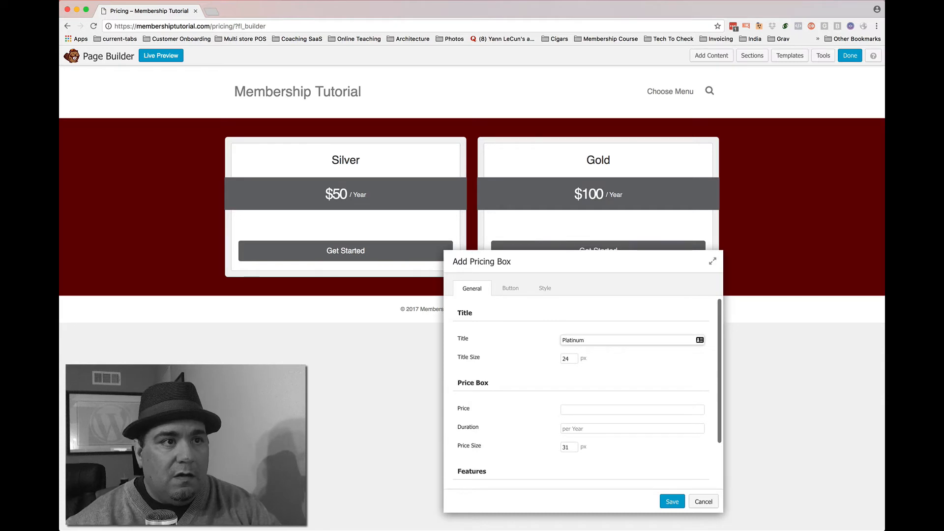
left_click(575, 406)
type("$200")
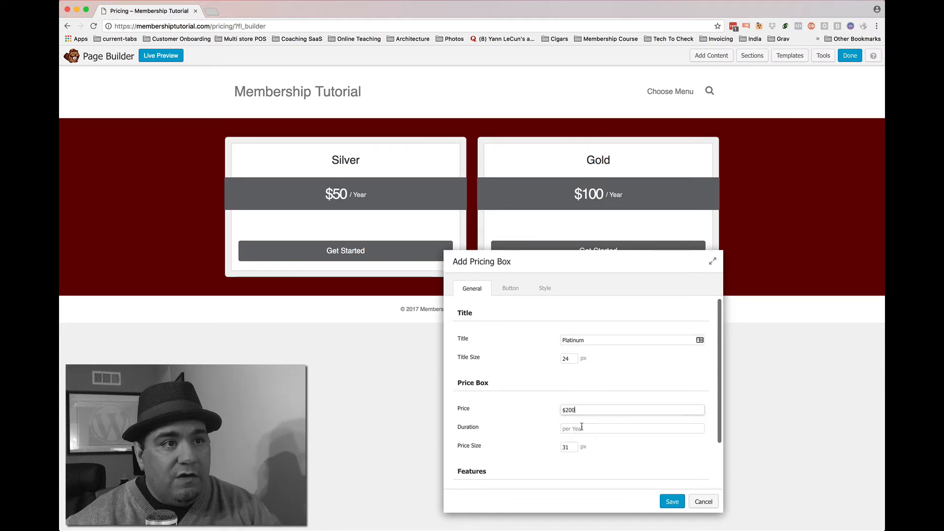
left_click(582, 426)
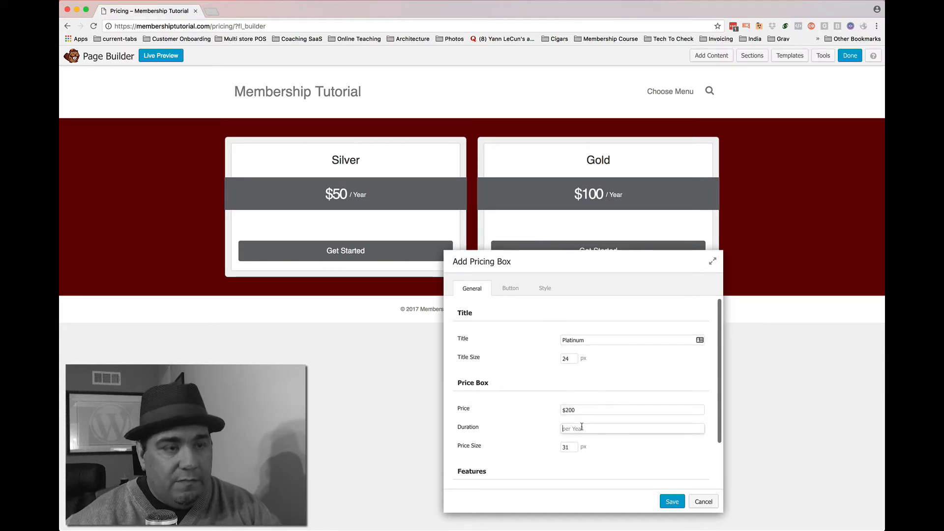
type("/ Year")
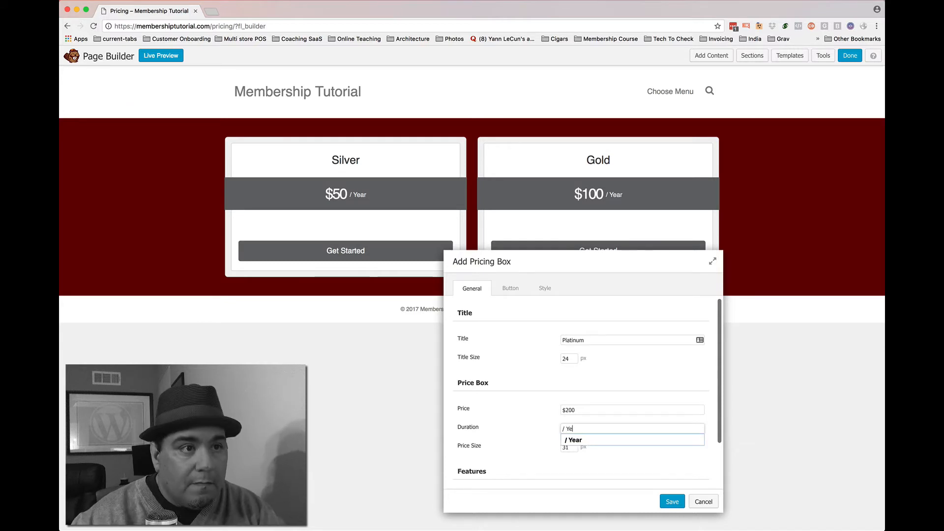
left_click(672, 501)
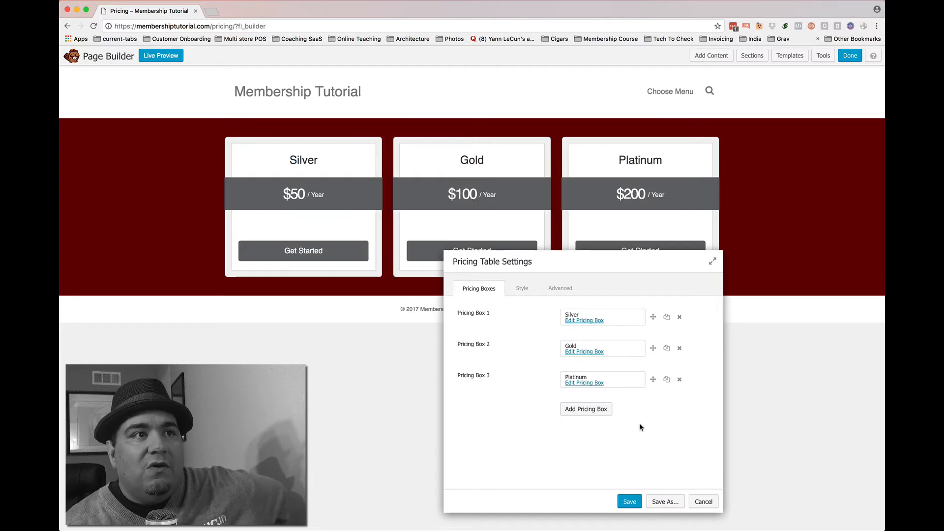
Style the pricing table with Highlight set to Title and Border Style set to Straight.
left_click_drag(646, 262, 624, 321)
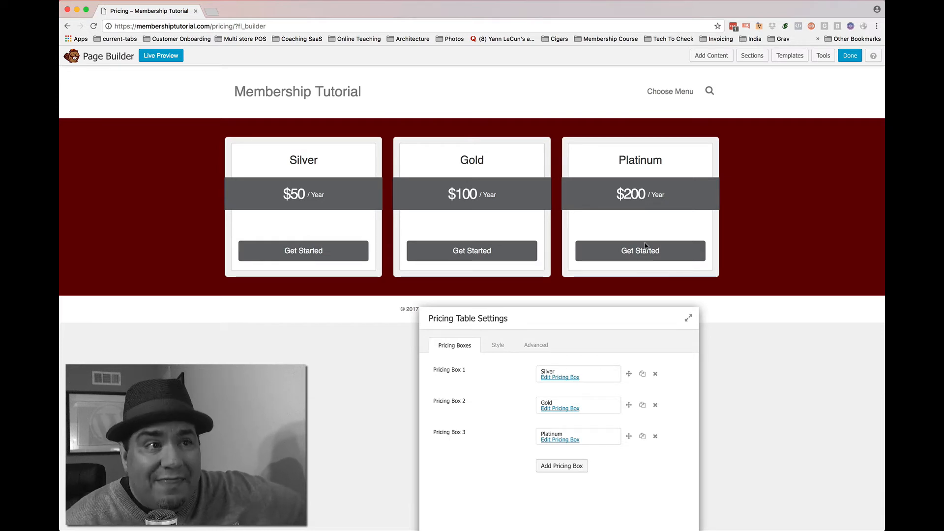
left_click_drag(593, 322, 675, 255)
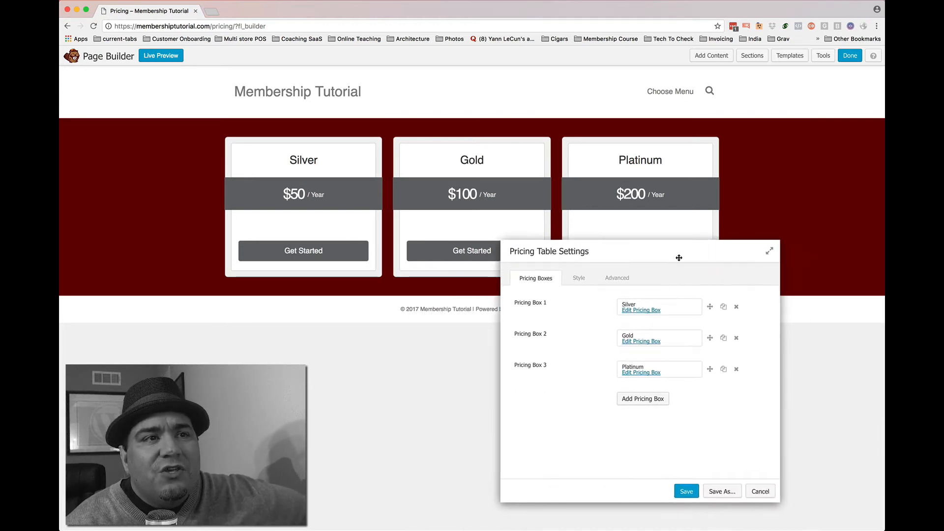
left_click(576, 280)
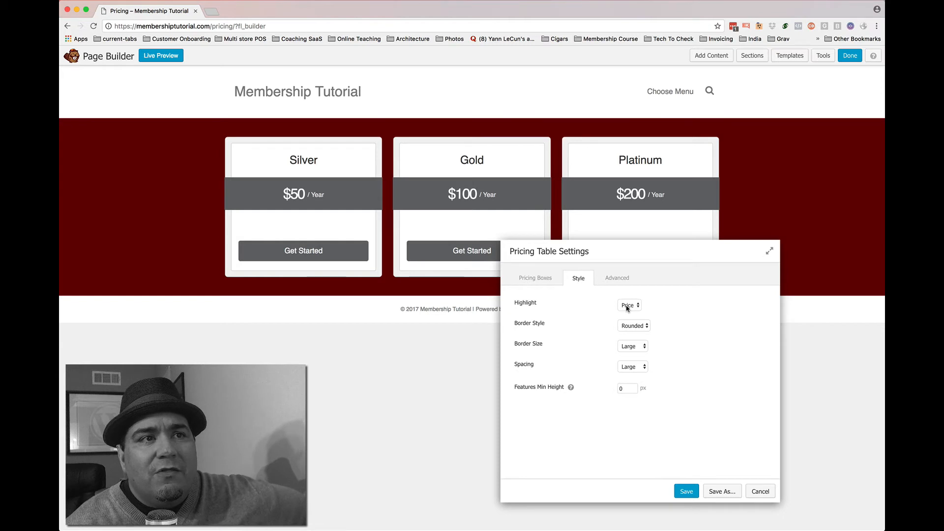
left_click(628, 306)
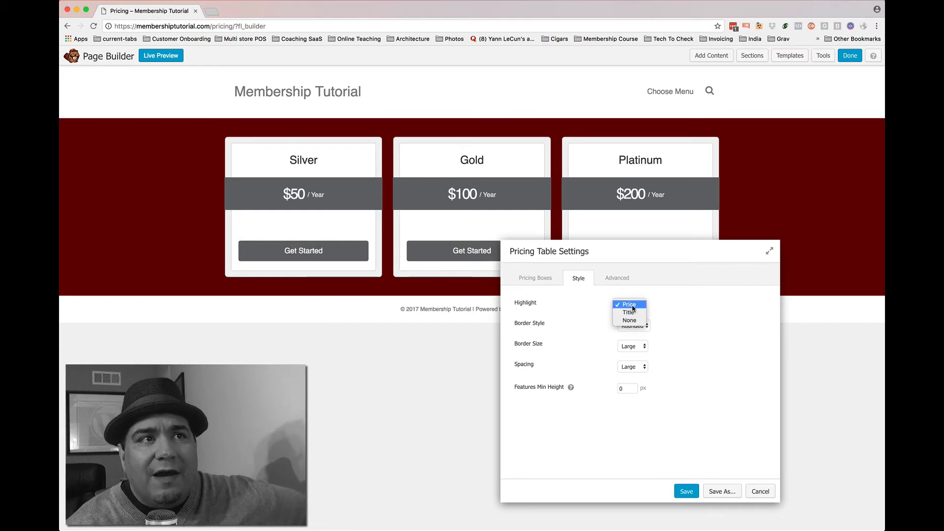
left_click(629, 313)
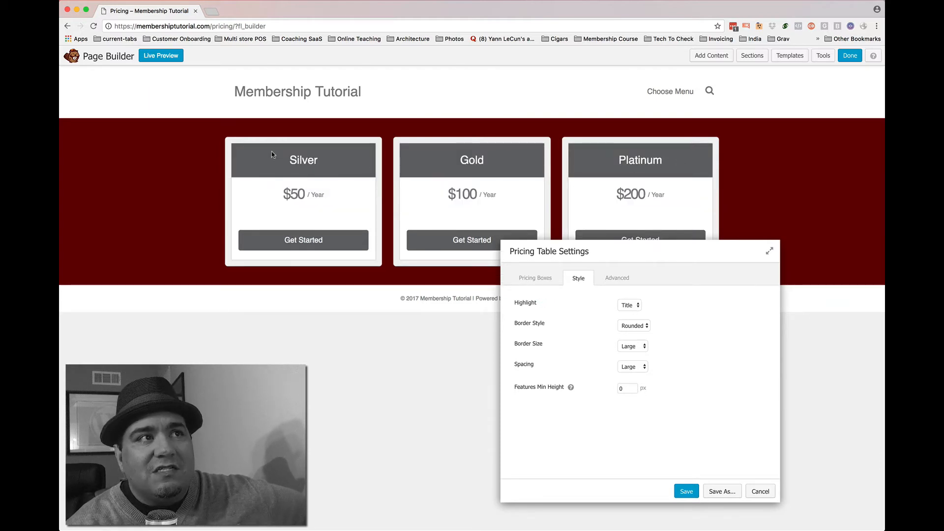
left_click(639, 326)
left_click(635, 335)
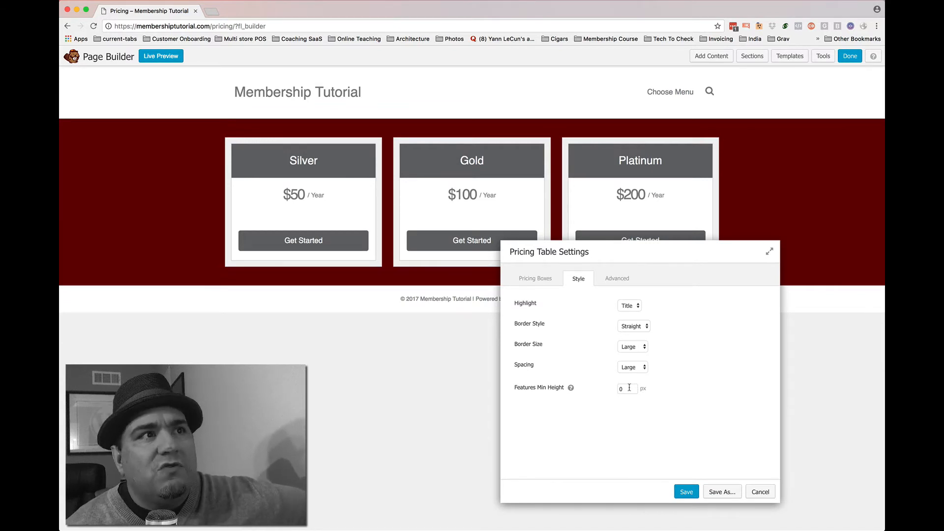
Open the Silver pricing box for editing and enter Basic Stuff as its first feature.
left_click(542, 281)
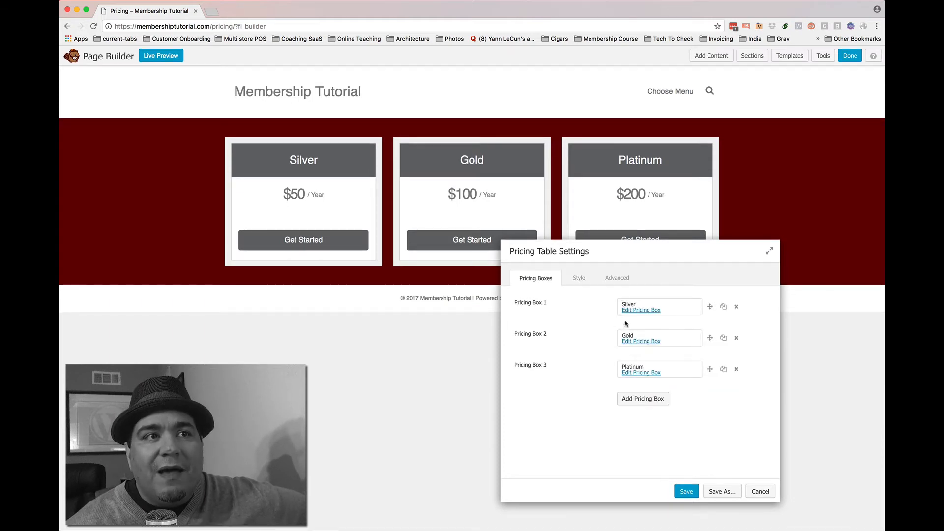
left_click(646, 312)
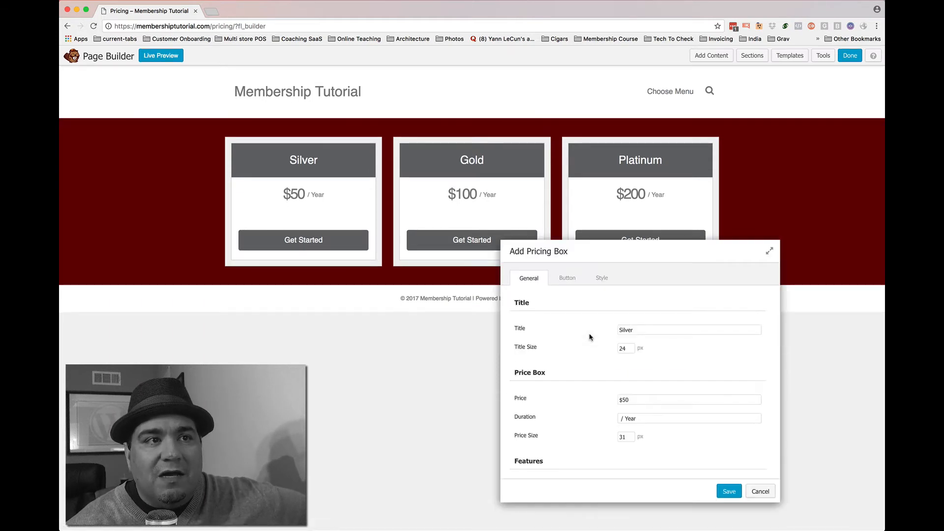
scroll(676, 412, "down", 3)
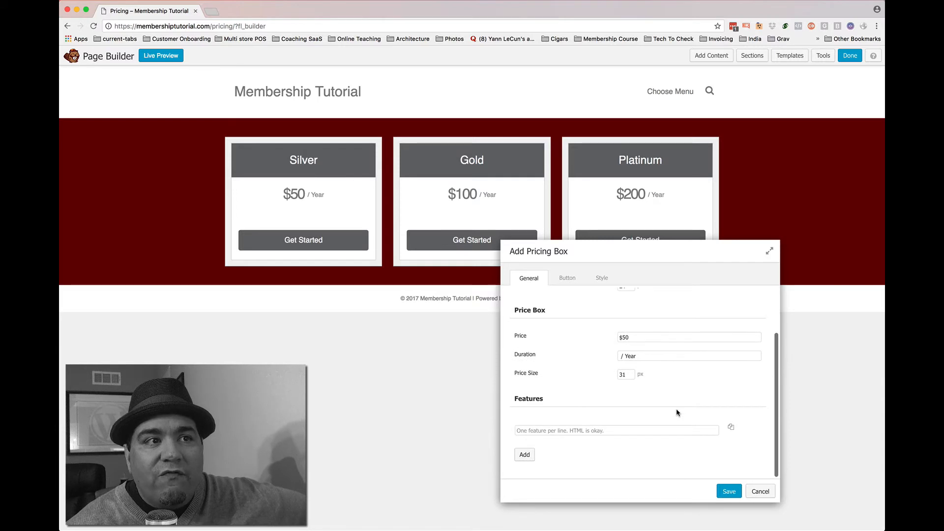
left_click(619, 432)
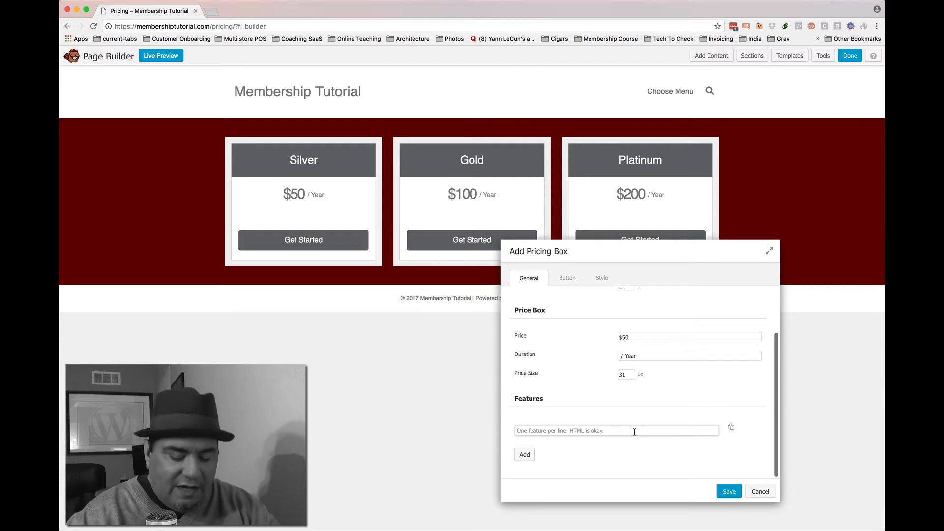
type("c s")
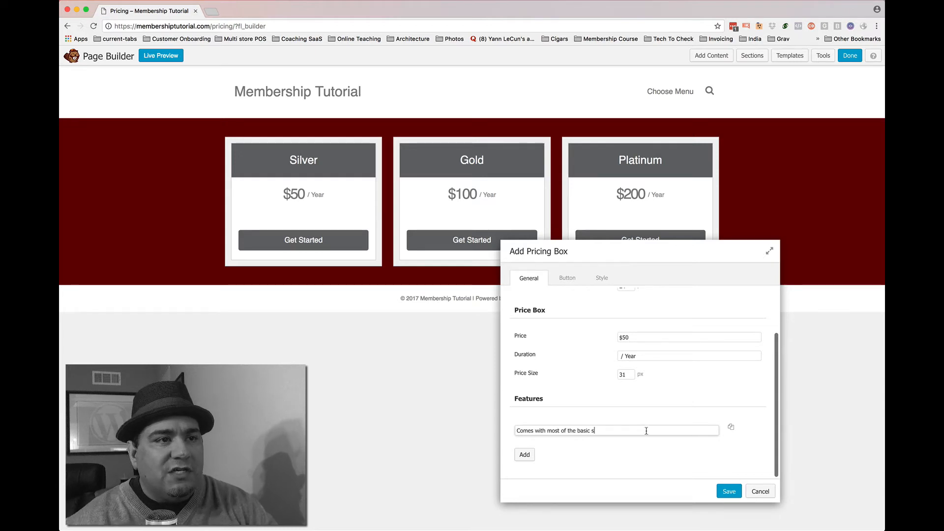
left_click_drag(647, 431, 502, 430)
type("Baas")
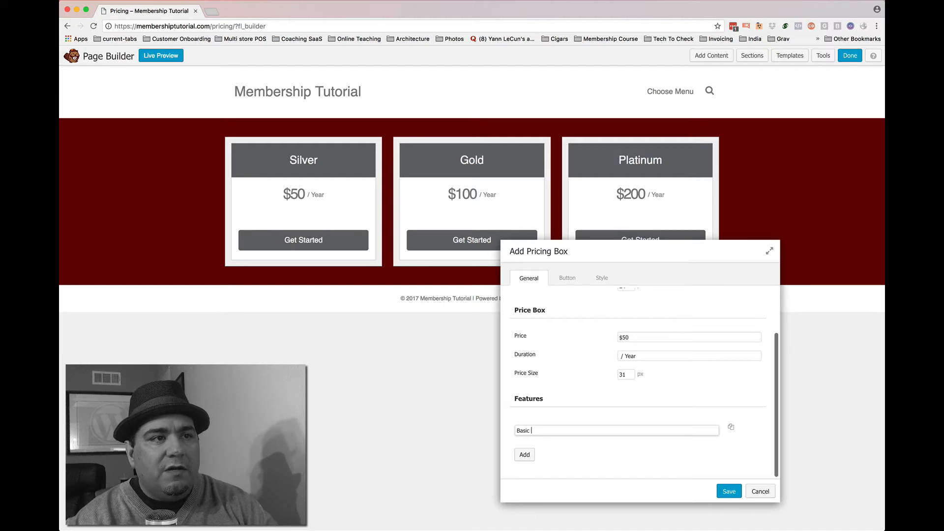
type("c Stuff")
Add the features Some Additional Stuff and Plus One More Thing to the Silver pricing box and save the box.
left_click(525, 454)
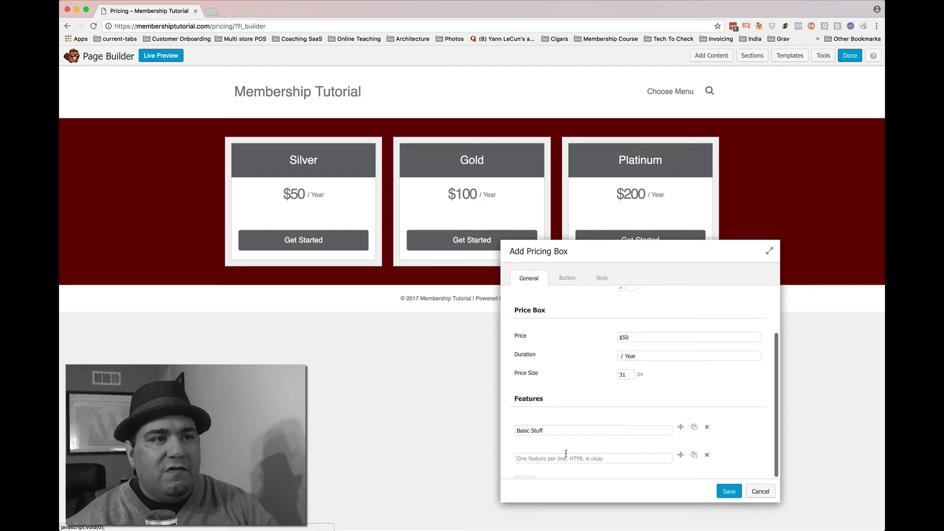
scroll(575, 446, "down", 1)
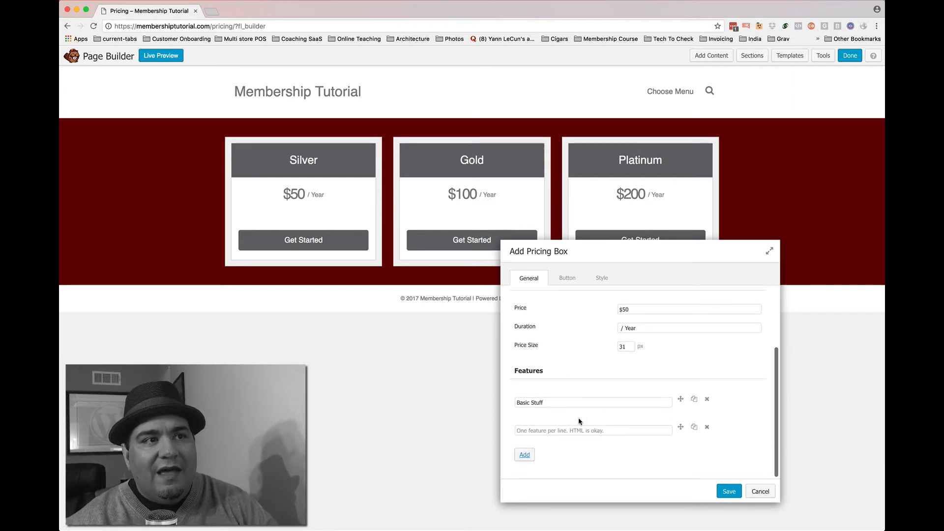
left_click(549, 430)
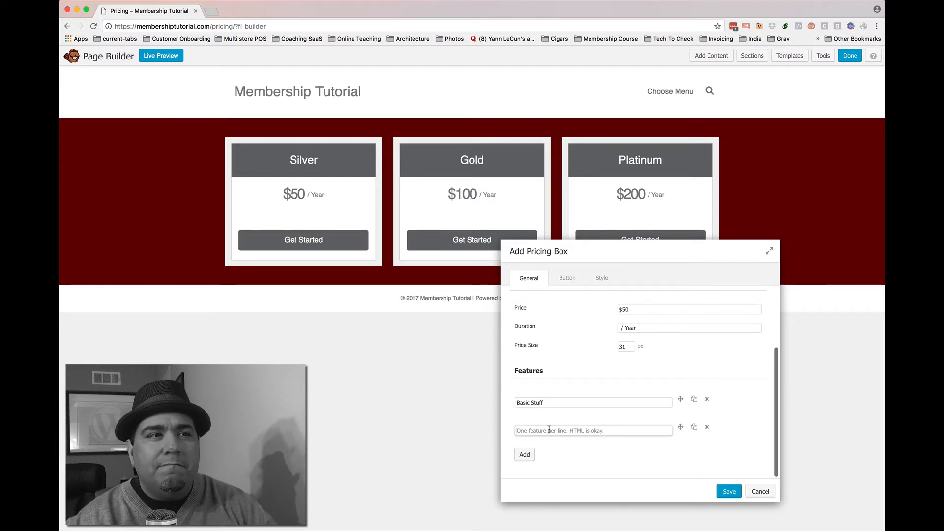
type("Some Additional Stuff")
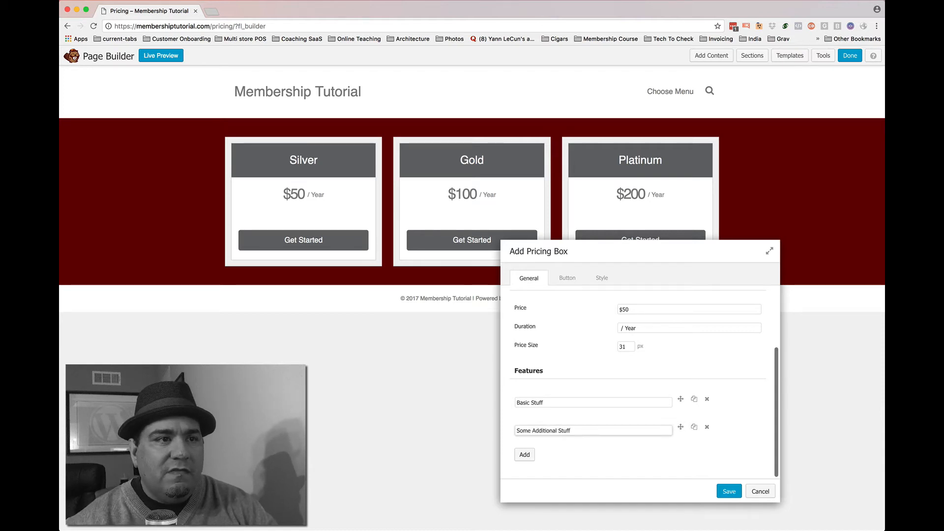
left_click(525, 454)
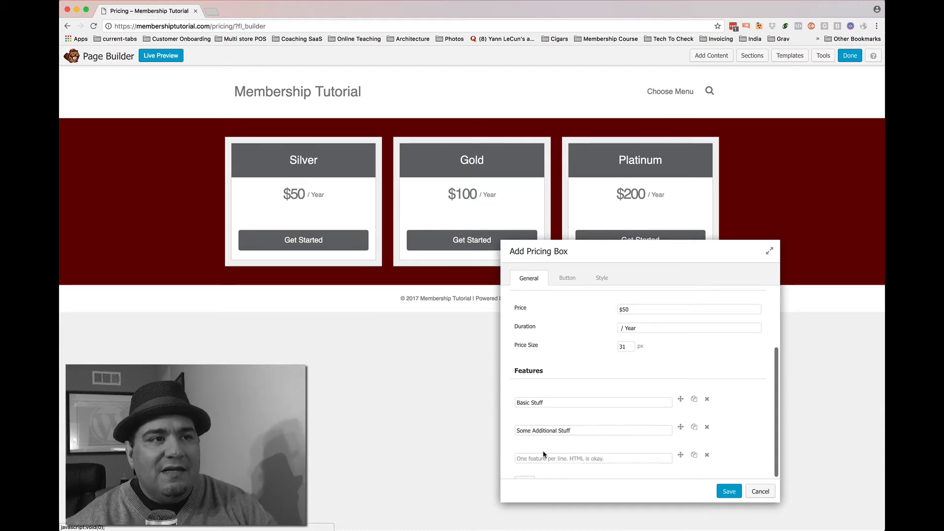
type("Plus one")
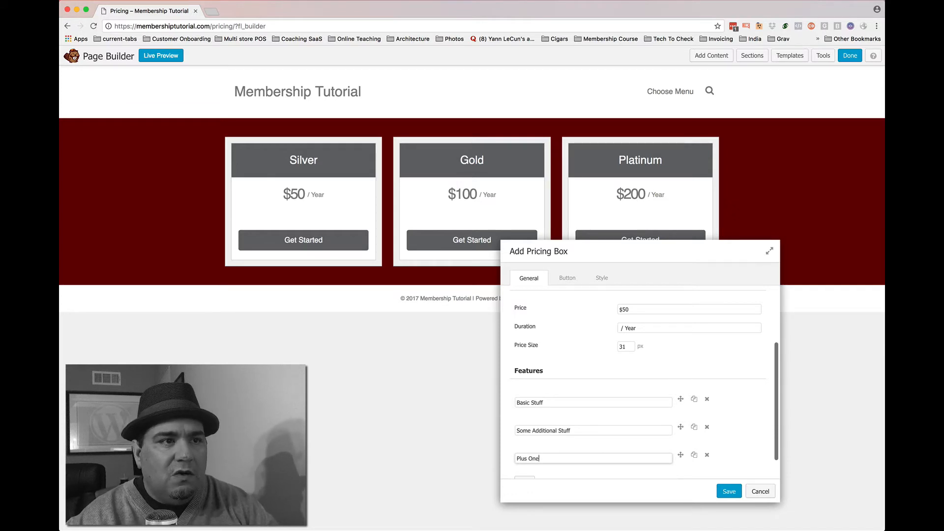
type(" More thing")
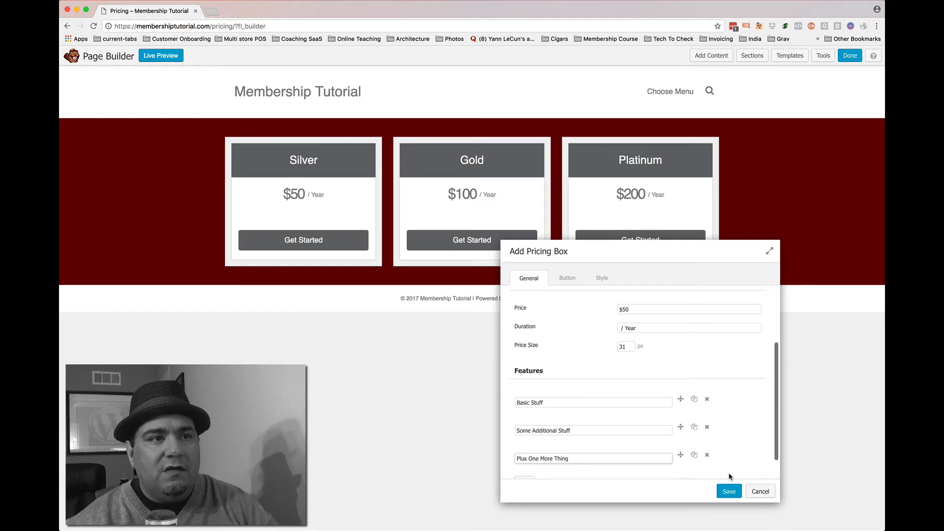
scroll(730, 447, "down", 1)
left_click(731, 490)
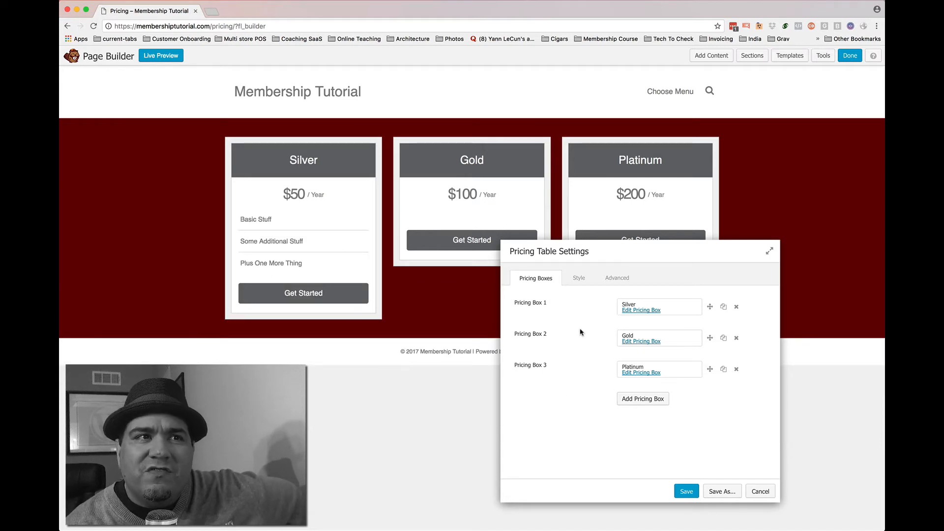
Try a Features Min Height of 400 px for the pricing table, and settle on 200 px.
left_click(579, 279)
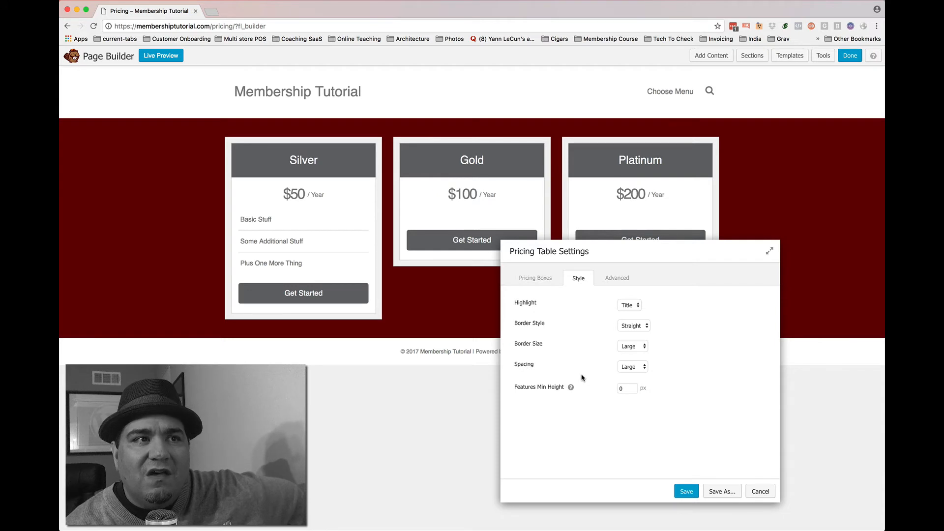
mouse_move(541, 391)
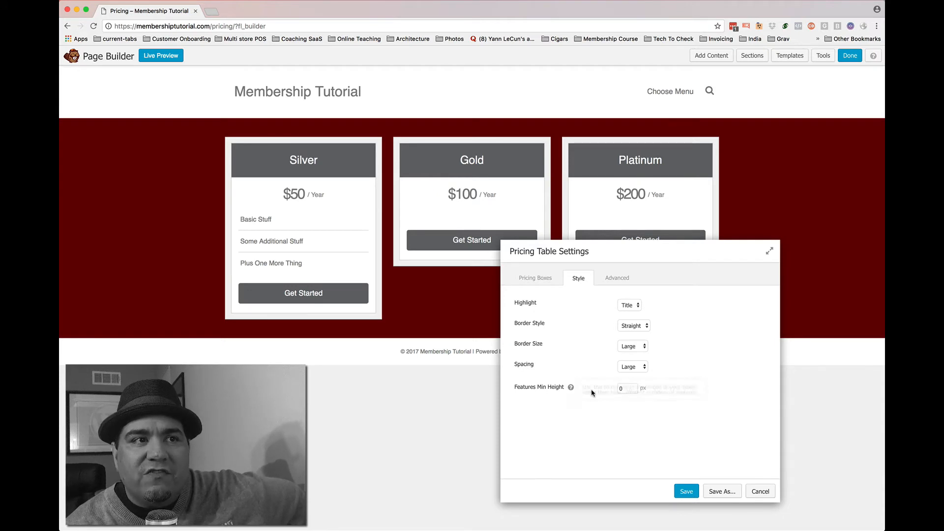
left_click_drag(629, 390, 616, 389)
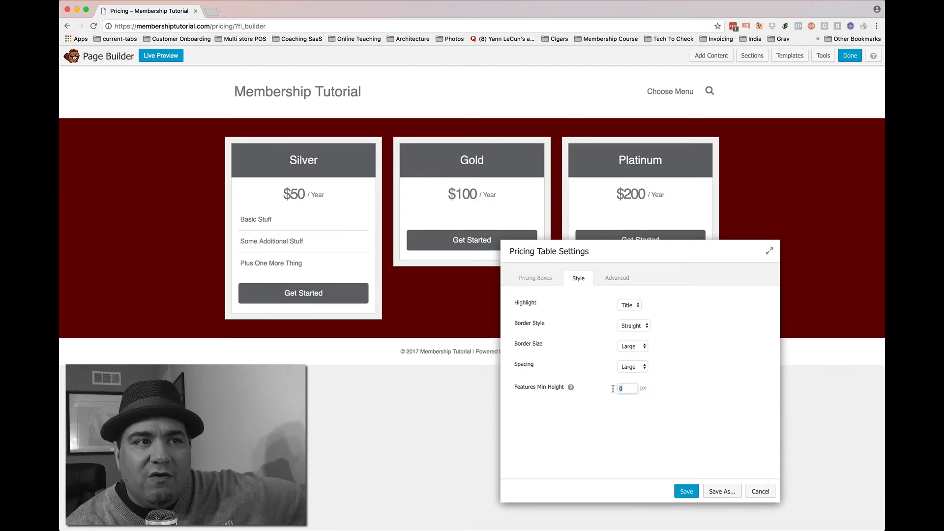
type("40")
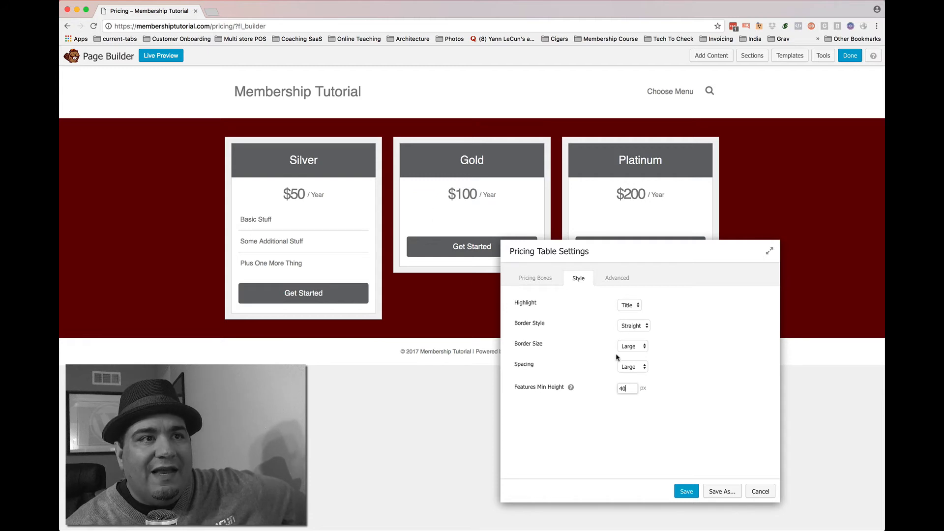
type("0")
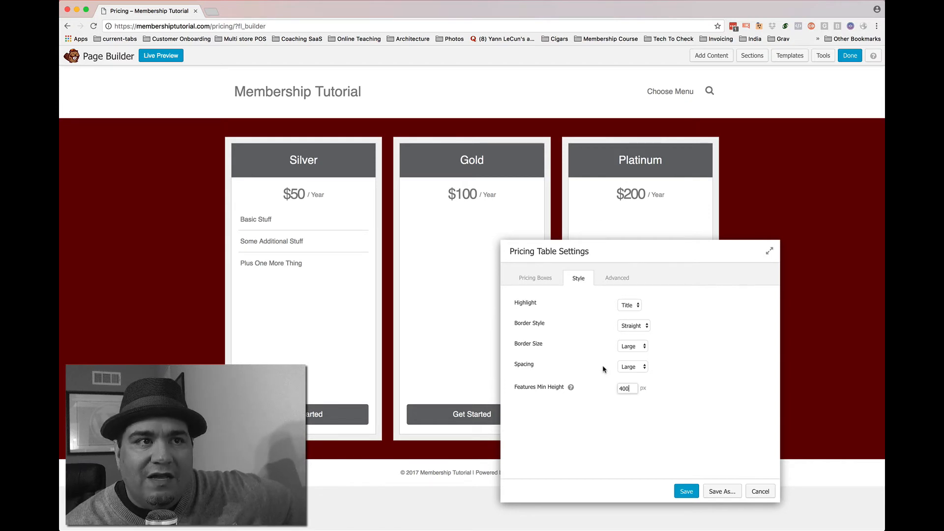
double_click(627, 388)
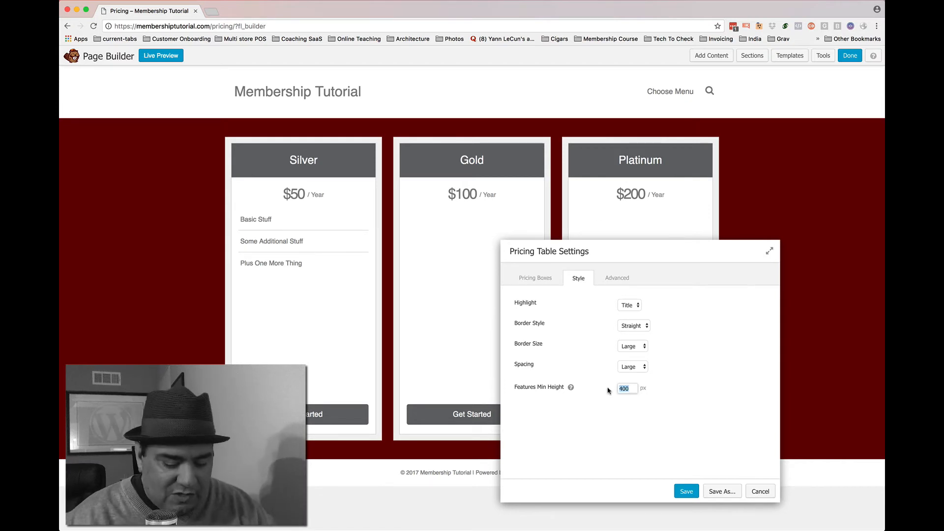
type("200")
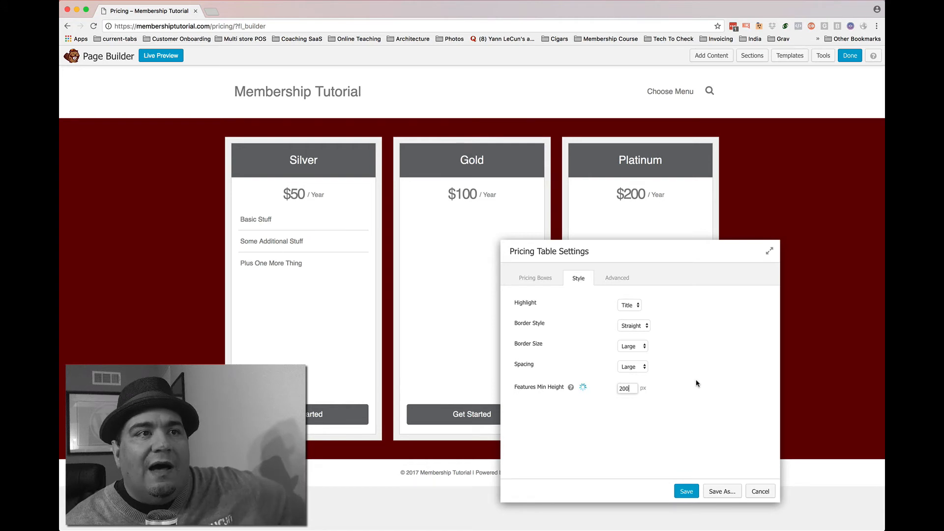
Examine the pricing table's advanced settings for margins, responsive layout, visibility, animation and CSS selectors.
left_click(620, 284)
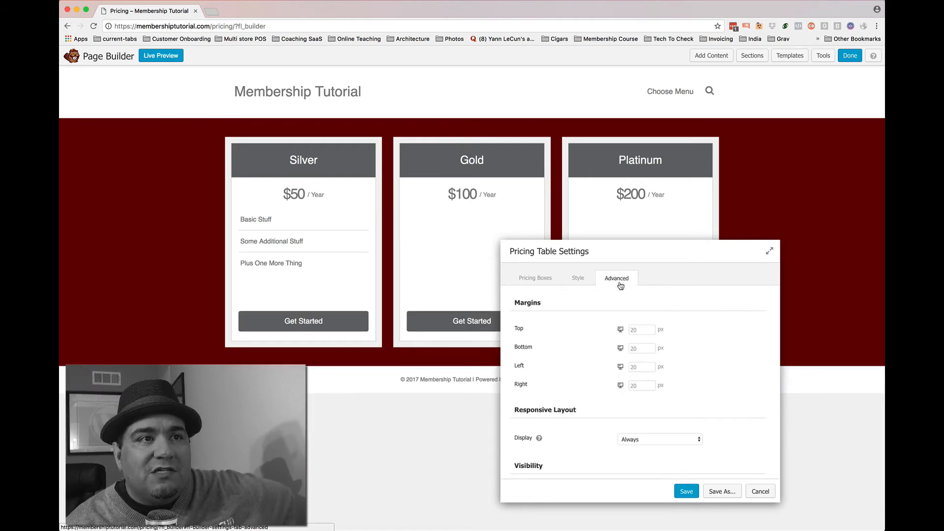
scroll(689, 346, "down", 2)
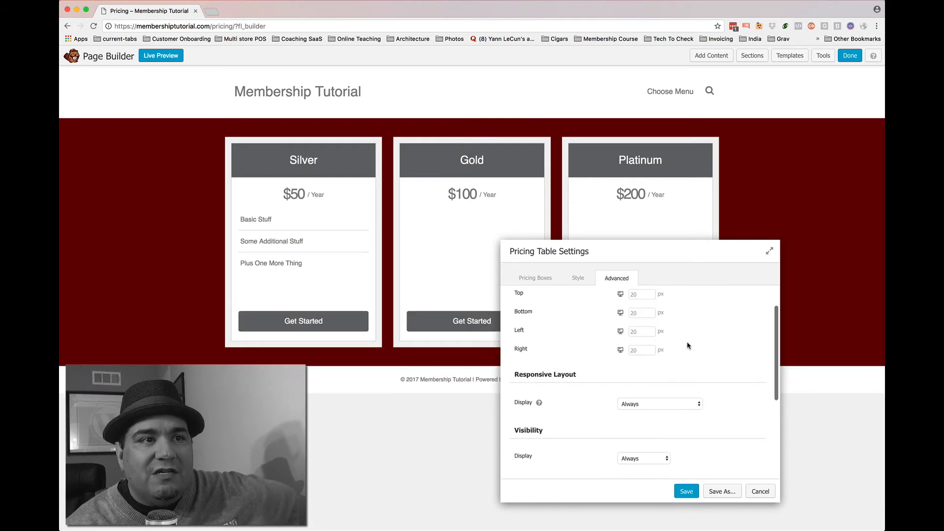
left_click(650, 404)
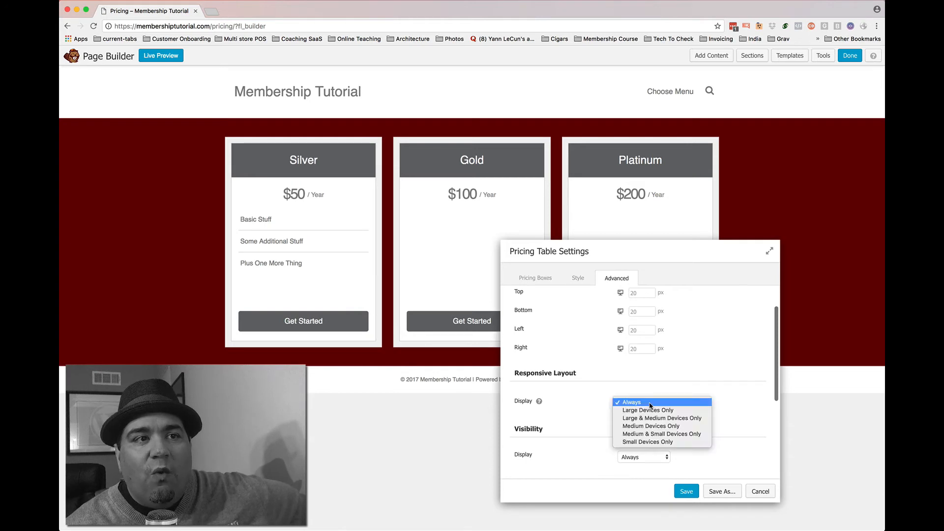
left_click(674, 389)
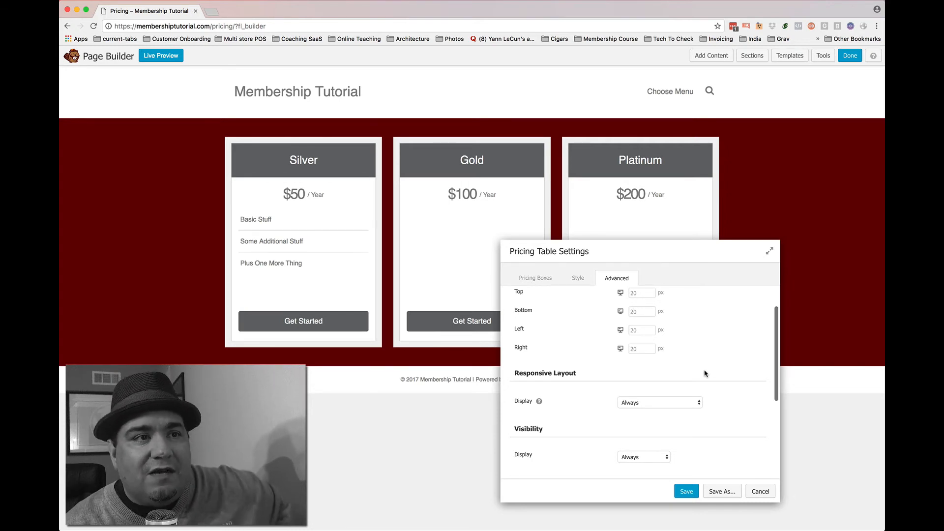
scroll(707, 398, "down", 4)
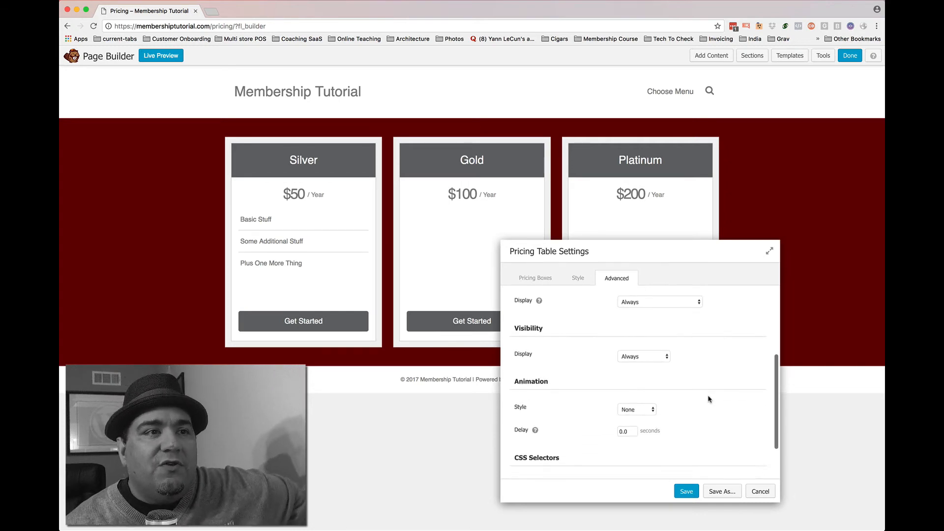
left_click(665, 351)
left_click(702, 353)
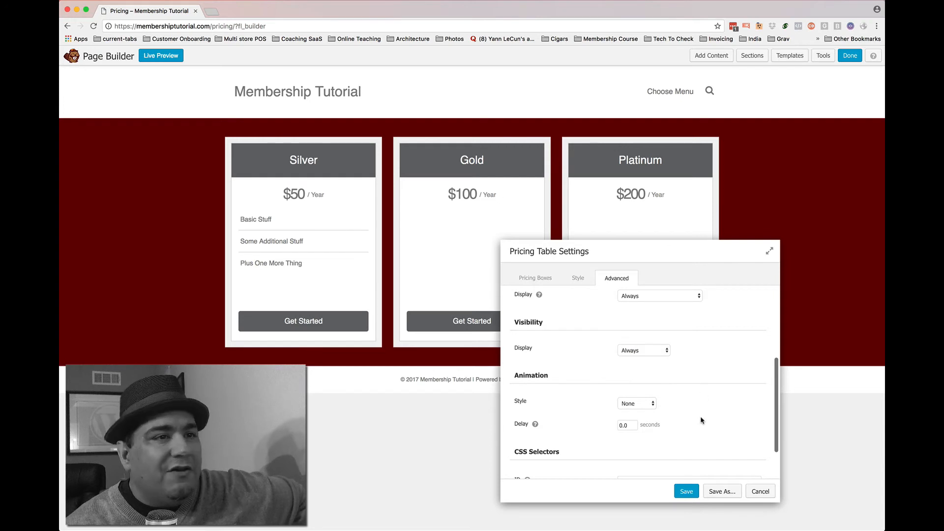
scroll(702, 419, "down", 2)
scroll(702, 418, "up", 6)
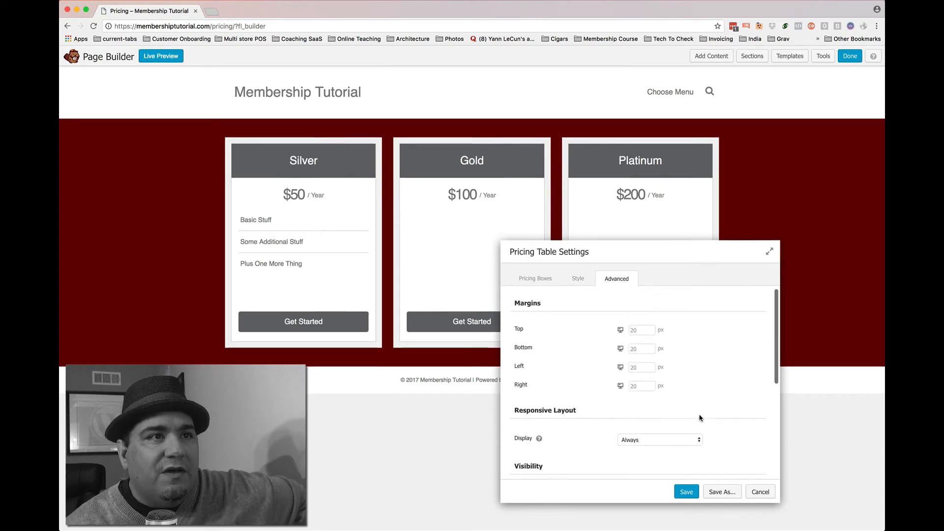
Reorder the pricing boxes so Platinum comes before Gold, and move Platinum back to third place.
left_click(529, 282)
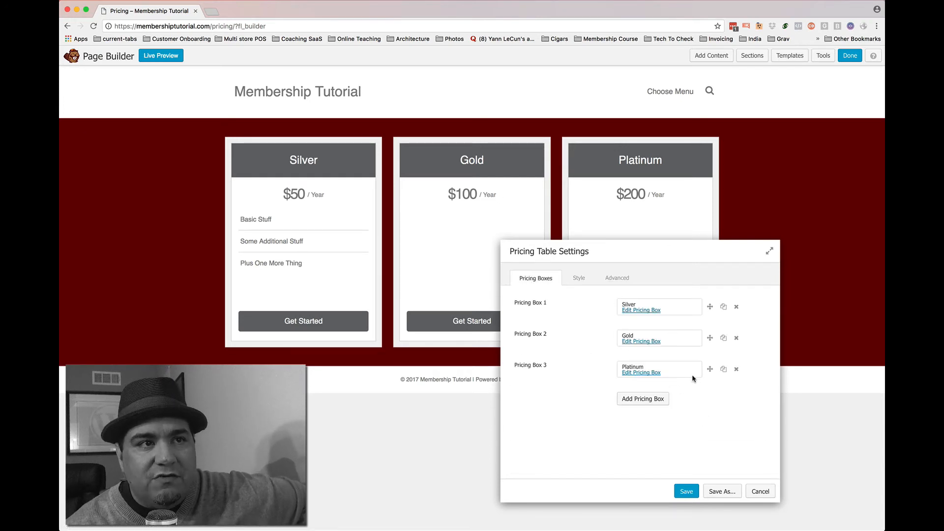
left_click_drag(711, 369, 709, 337)
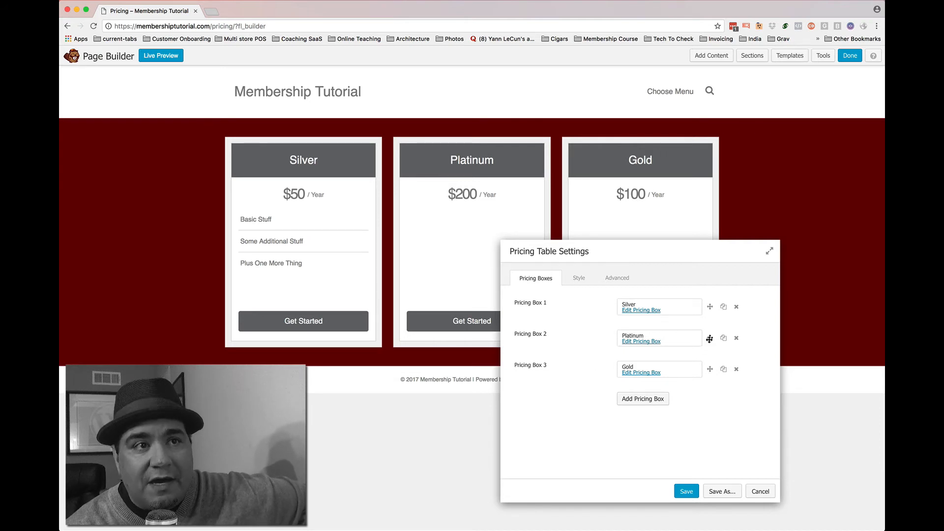
left_click_drag(710, 338, 710, 372)
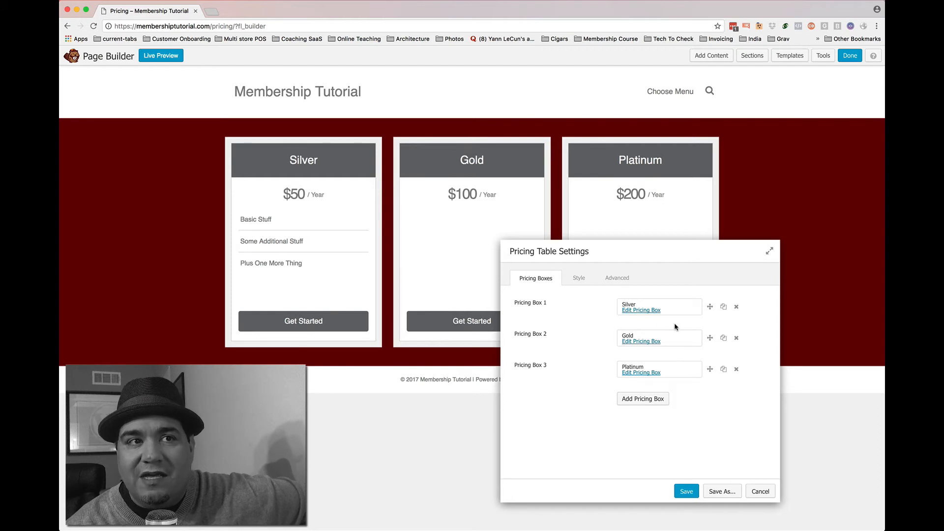
Duplicate the Silver pricing box with its features and delete the existing Gold box.
left_click(725, 307)
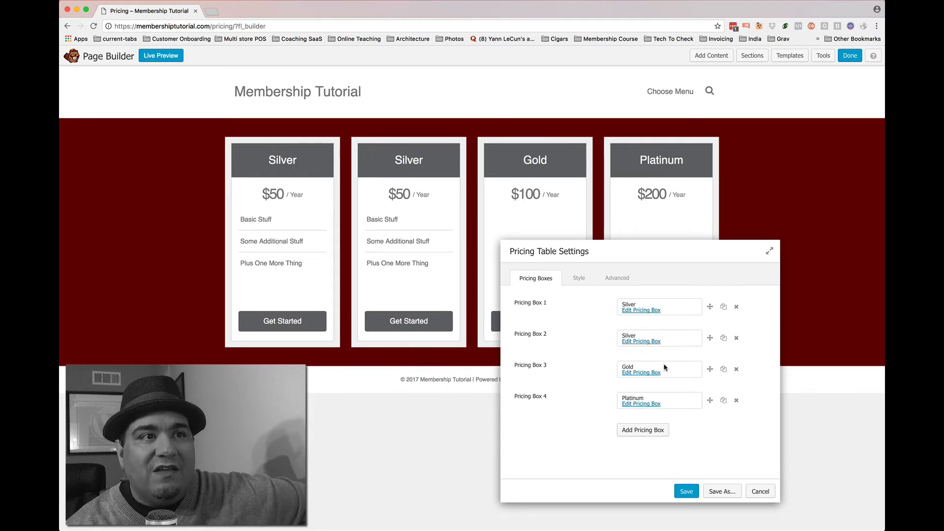
left_click(736, 370)
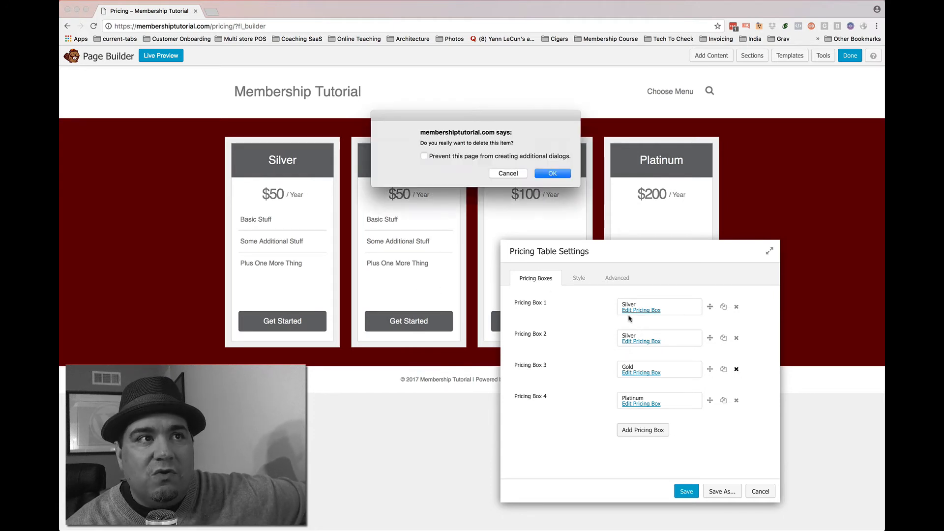
left_click(545, 176)
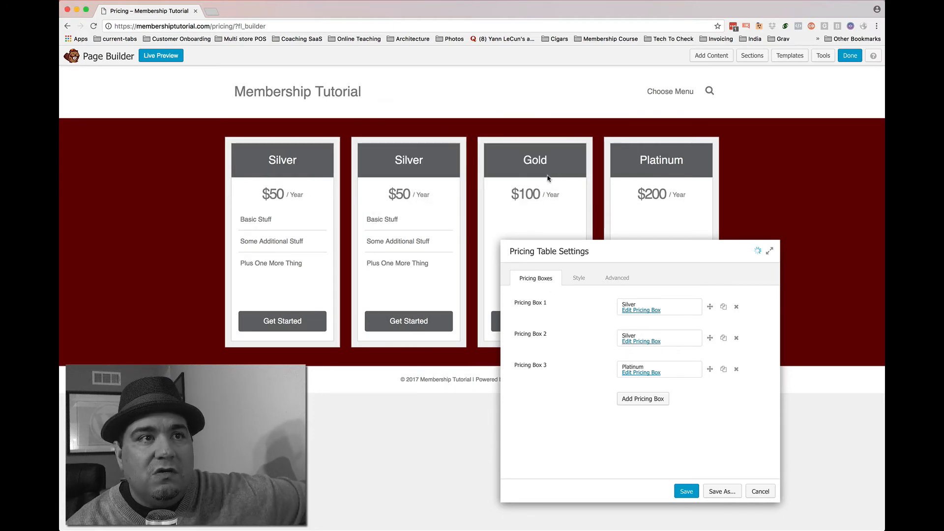
Change the second Silver pricing box's title to Gold and its price to $100, and save the pricing table.
left_click(647, 343)
left_click_drag(635, 329, 594, 329)
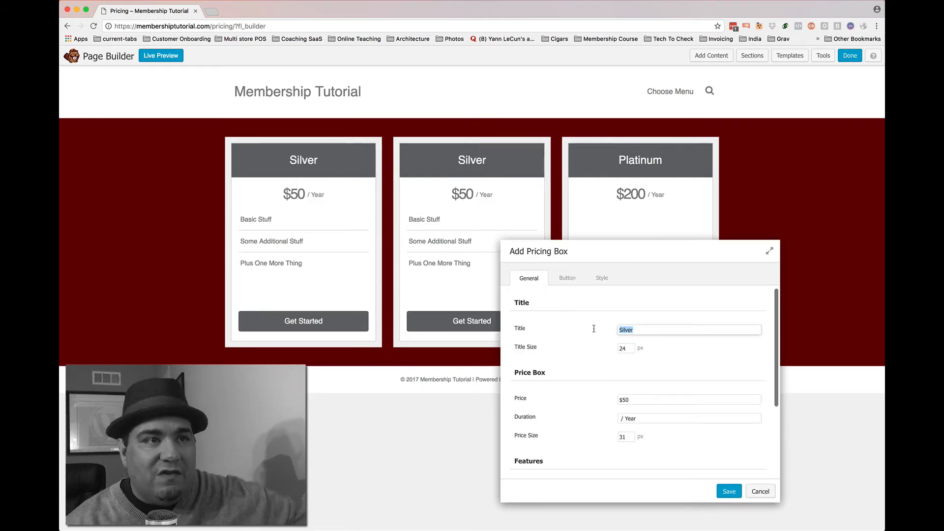
type("Gold")
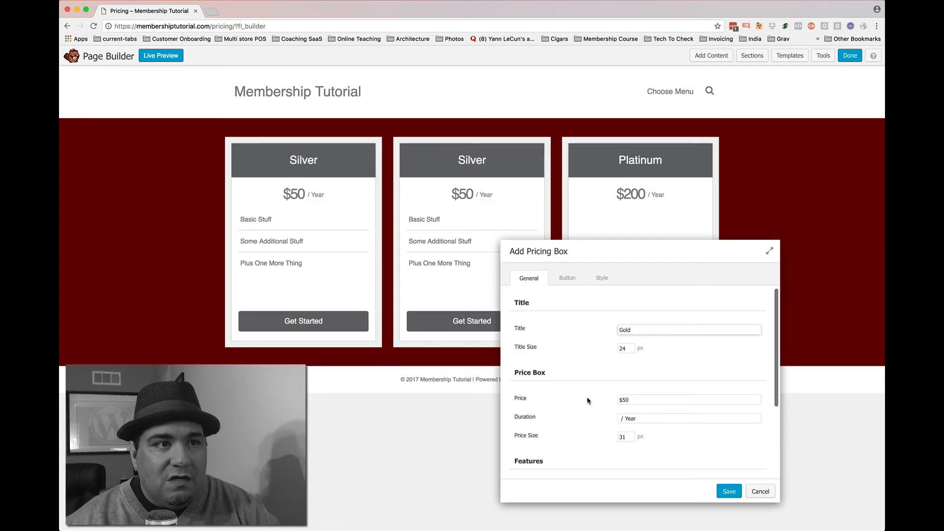
left_click_drag(620, 399, 632, 399)
type("$100")
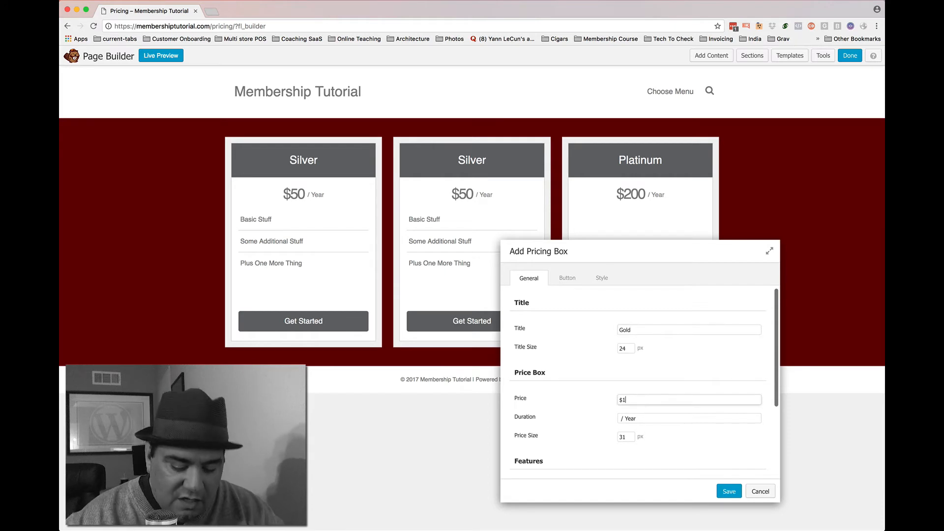
left_click(731, 492)
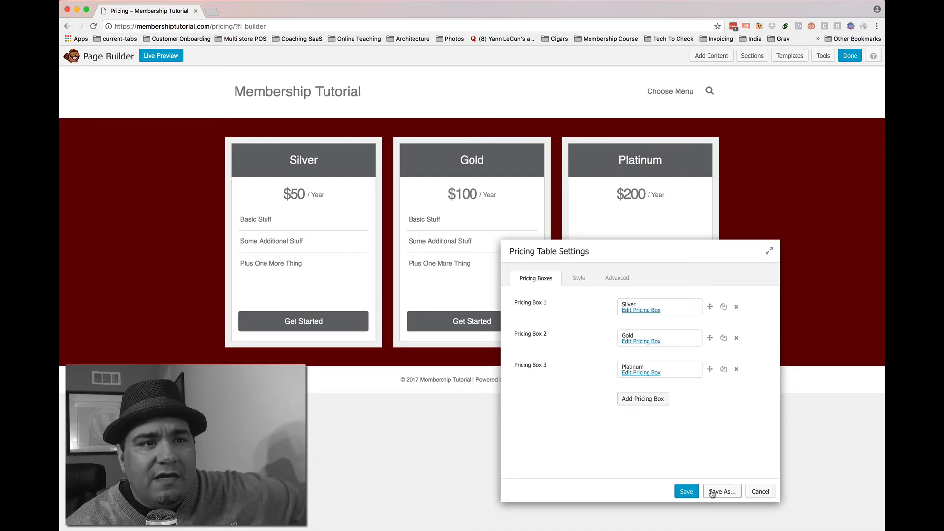
left_click(687, 492)
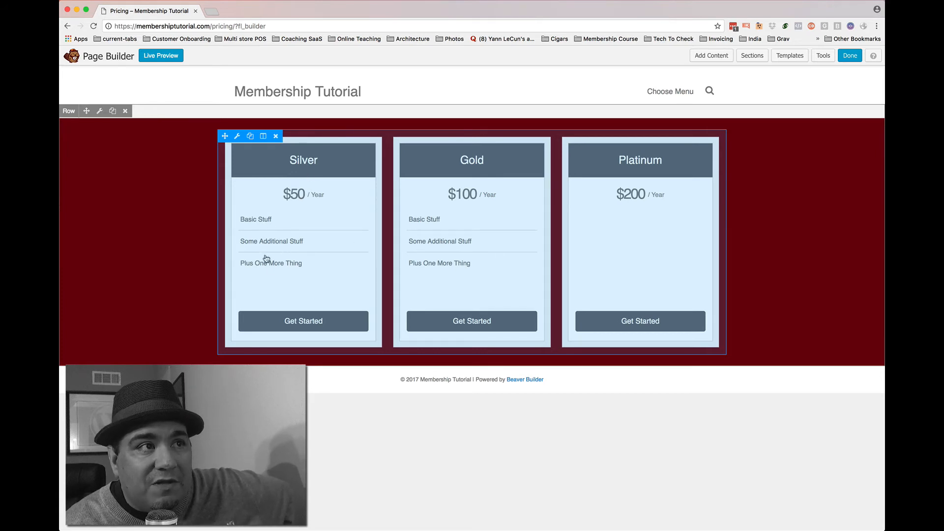
Add an empty fourth feature line to the Silver pricing box, delete it again, and save the box.
left_click(256, 224)
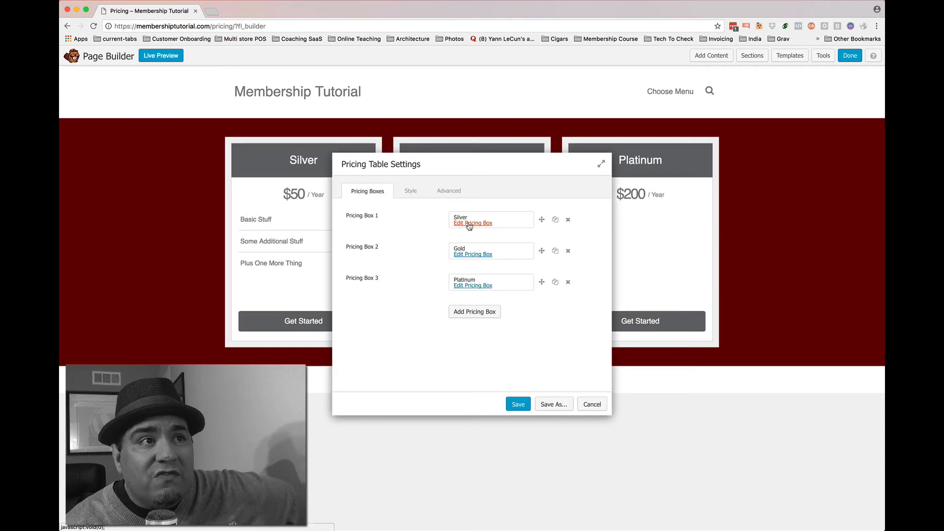
left_click(469, 223)
scroll(481, 338, "down", 5)
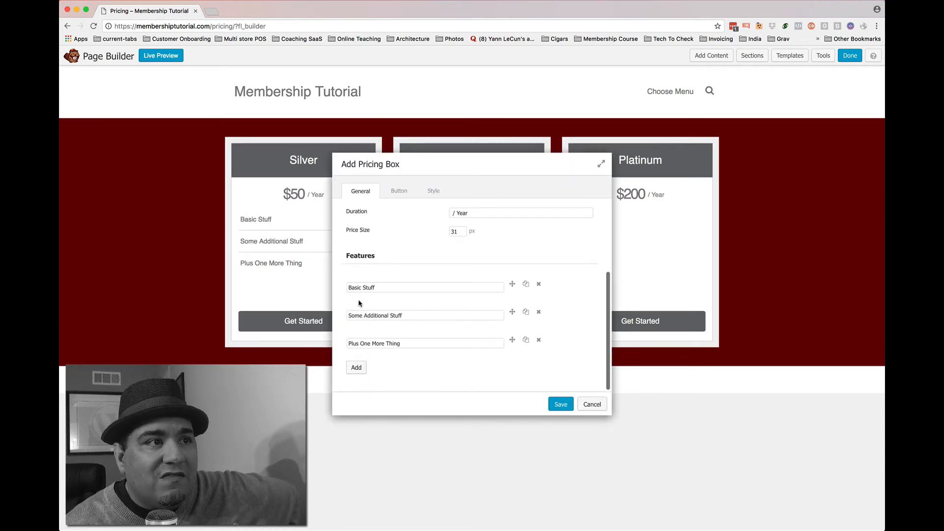
left_click(357, 368)
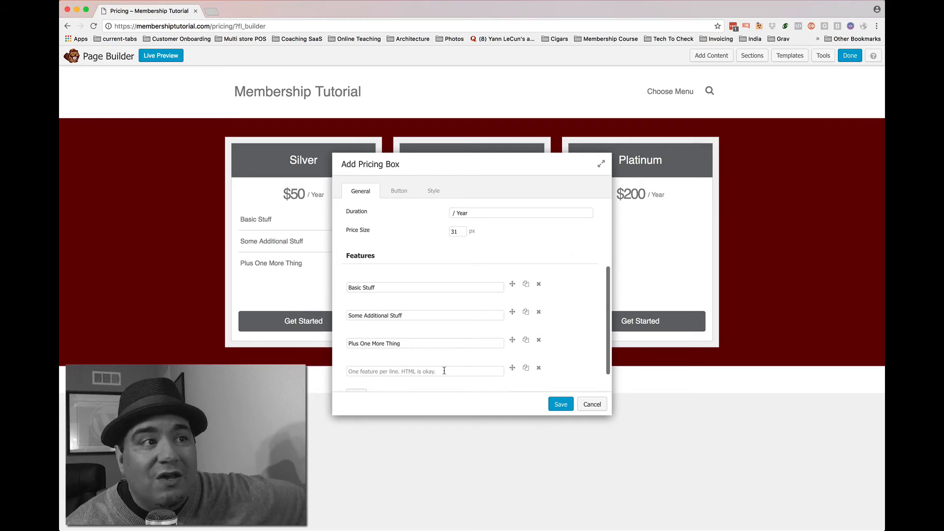
left_click(539, 369)
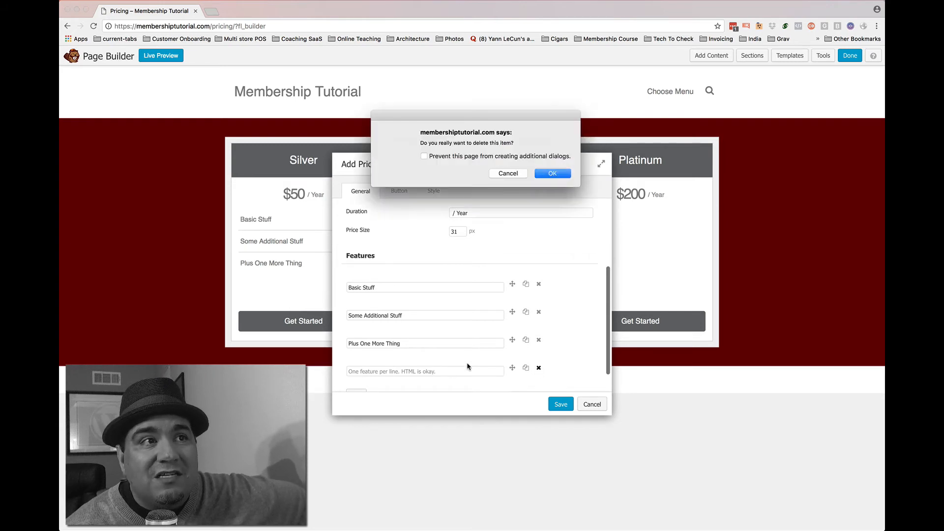
left_click(553, 173)
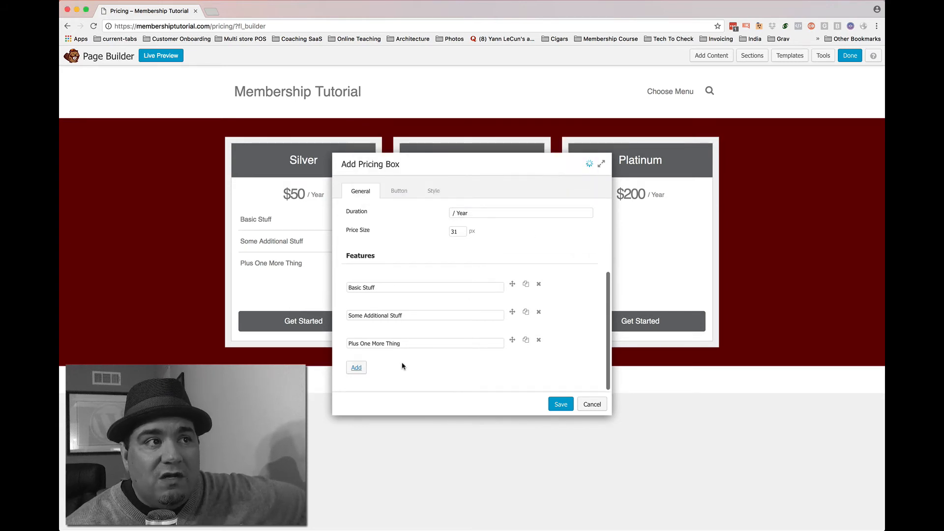
left_click(560, 403)
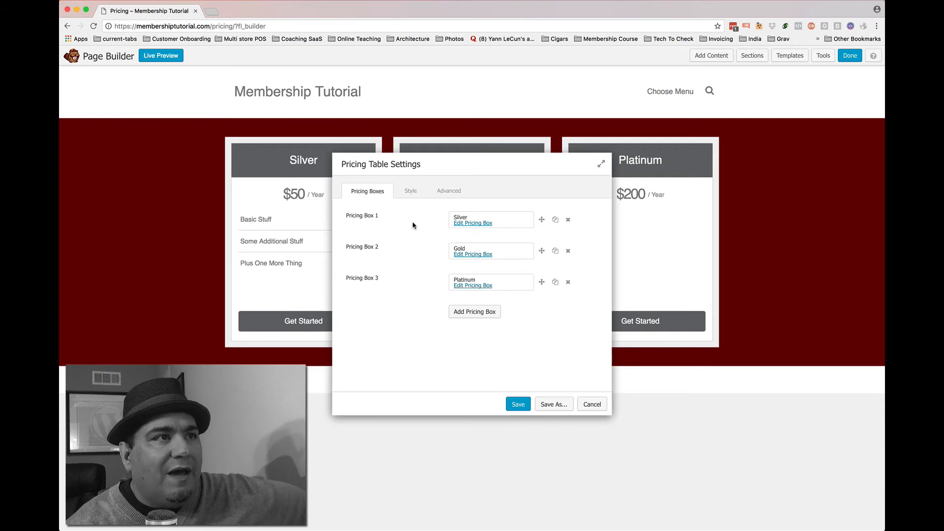
Link the Silver box's Get Started button to the Silver Membership registration page using the post title search, and save the pricing table.
left_click(476, 224)
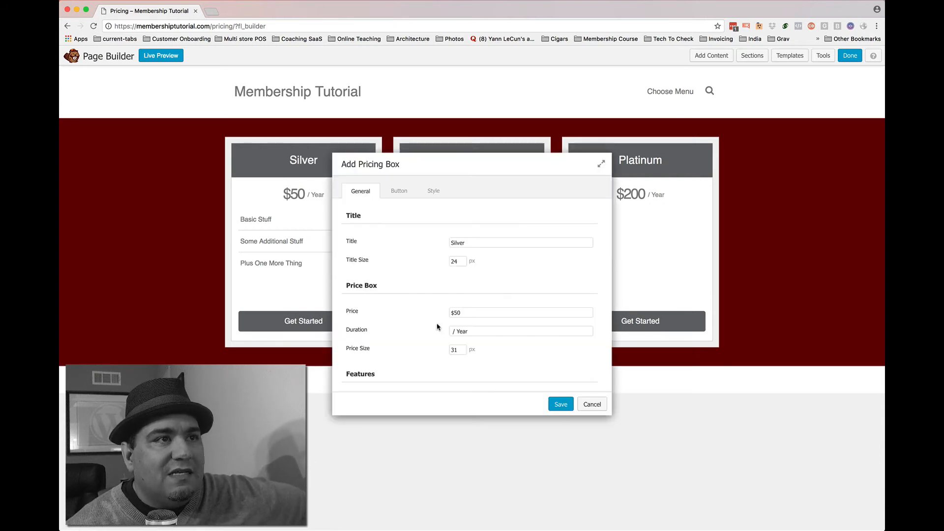
scroll(491, 350, "down", 5)
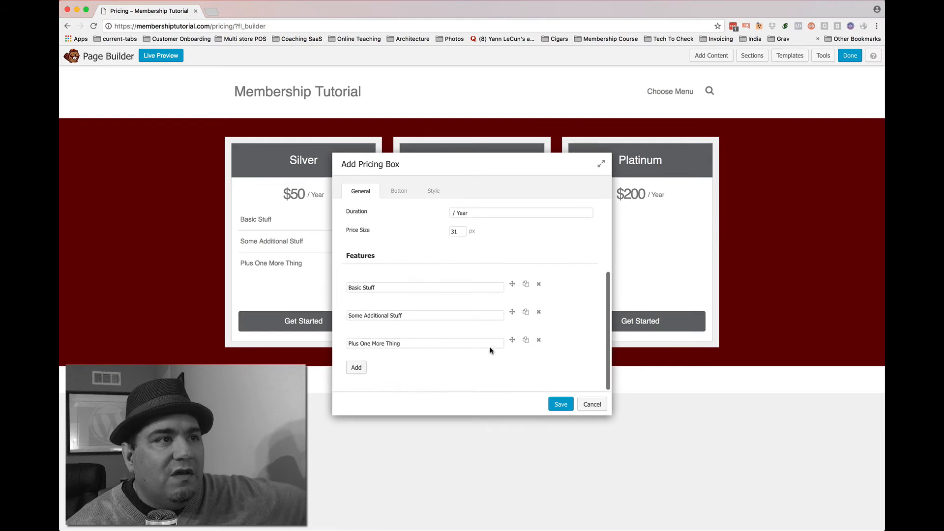
scroll(491, 351, "up", 5)
left_click(397, 192)
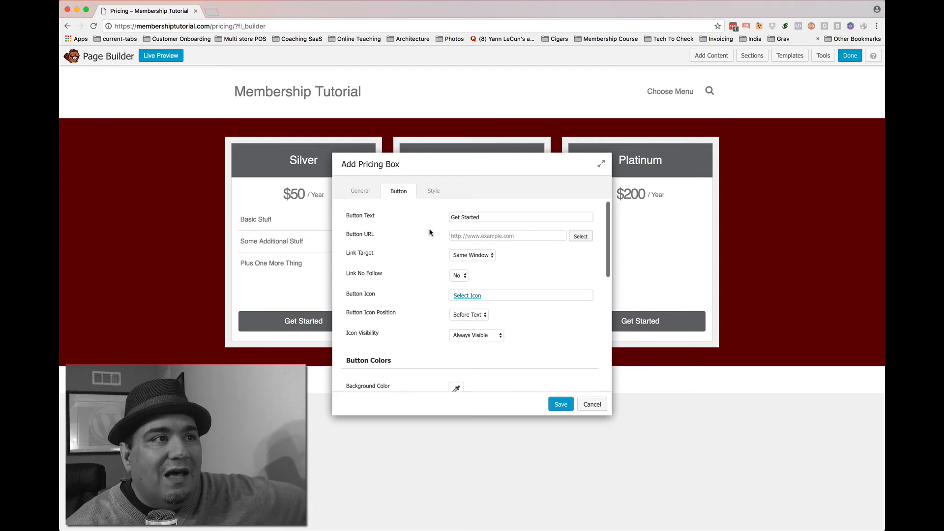
left_click(487, 236)
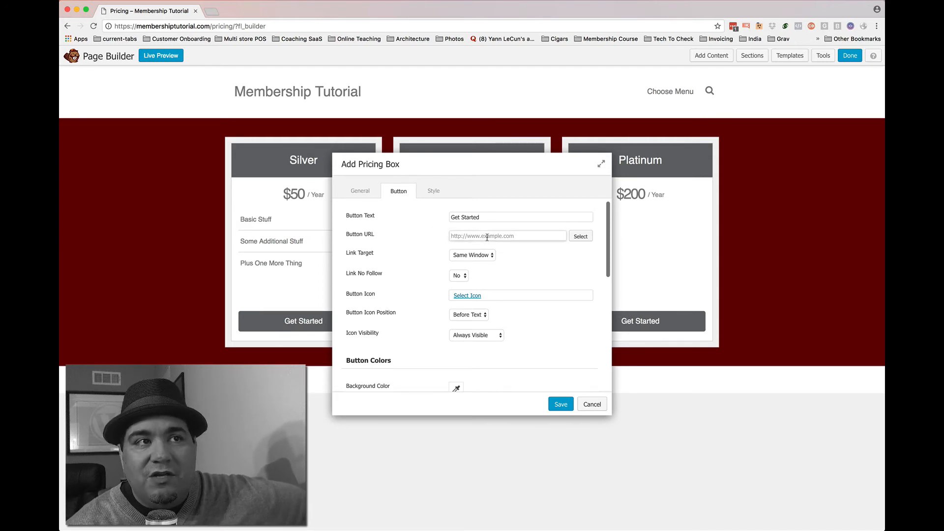
scroll(487, 238, "down", 1)
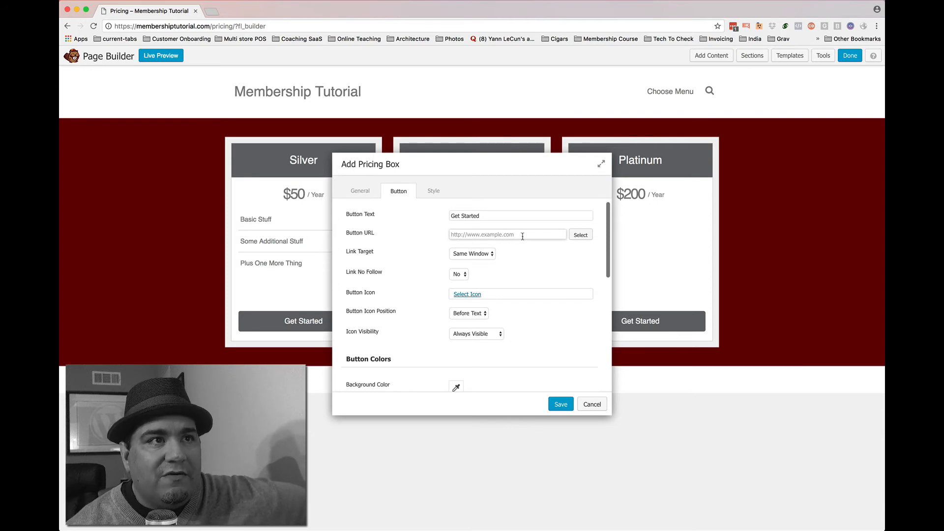
left_click(573, 235)
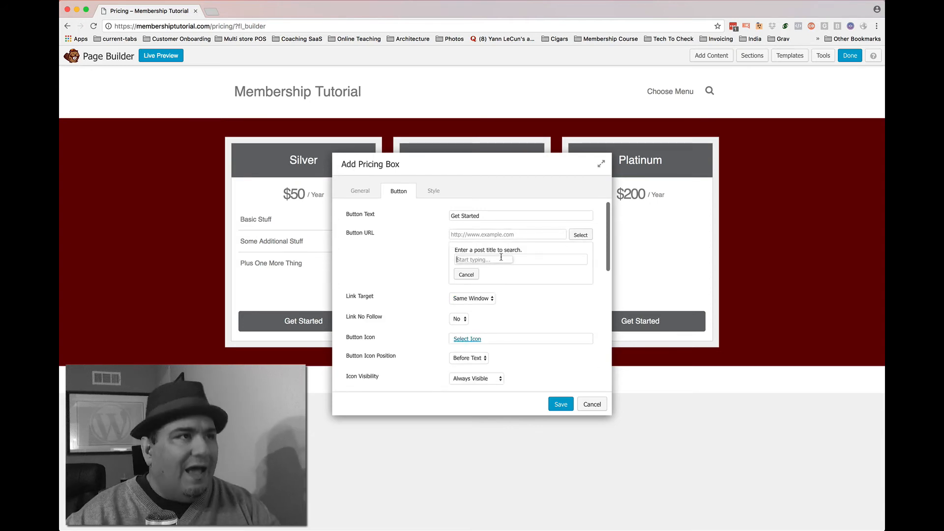
type("gold")
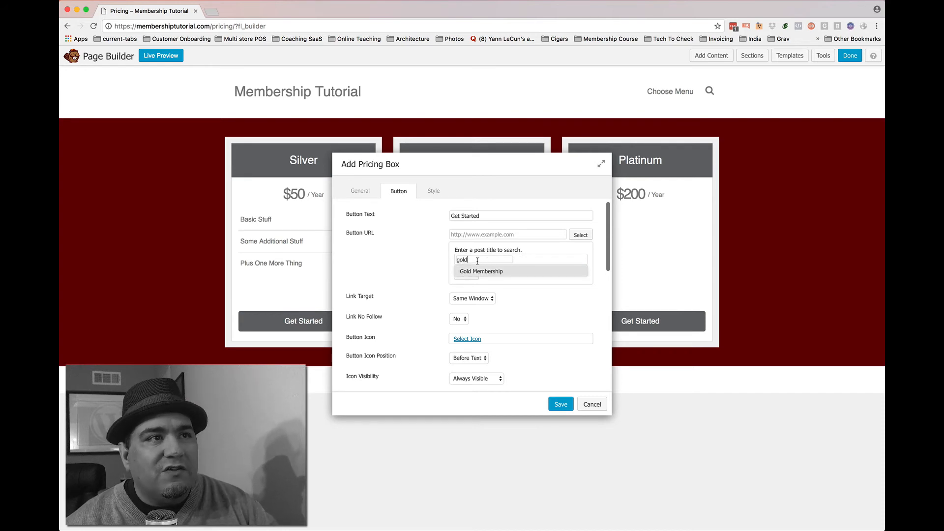
double_click(477, 261)
type("silv")
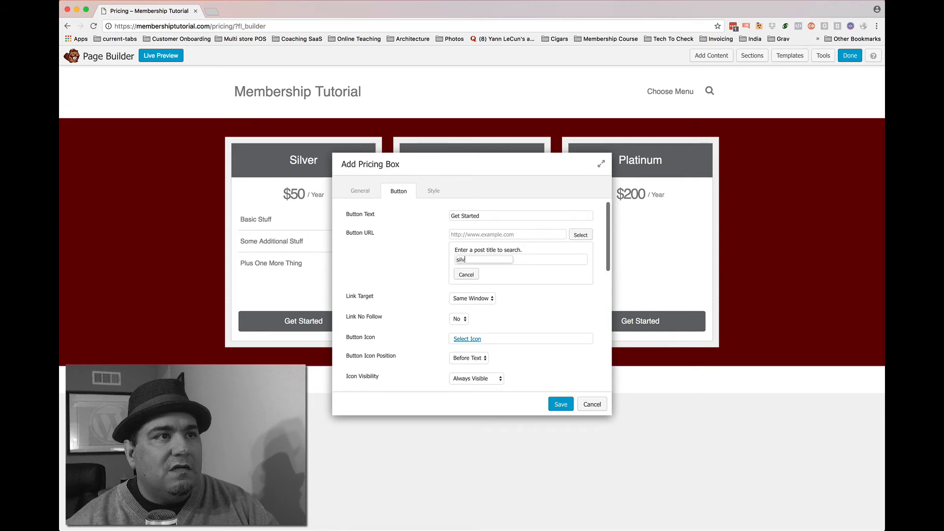
left_click(475, 270)
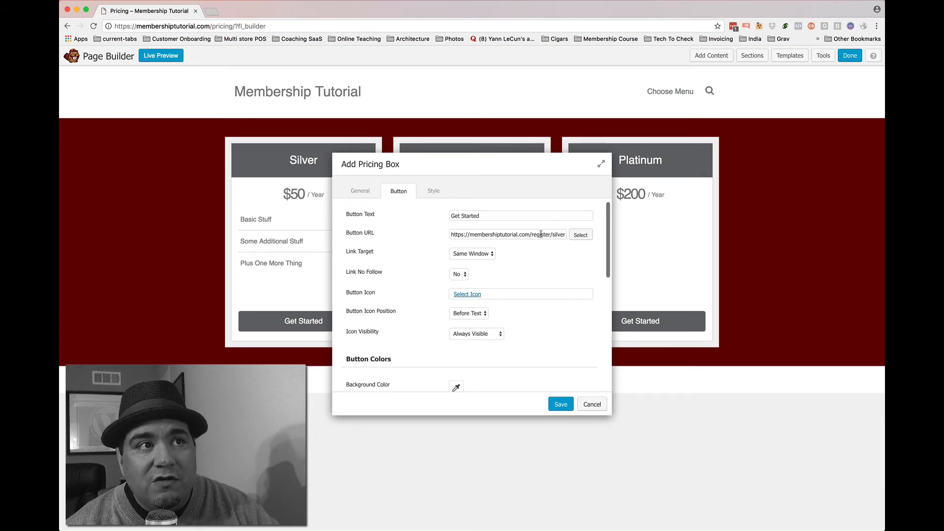
left_click_drag(547, 235, 566, 235)
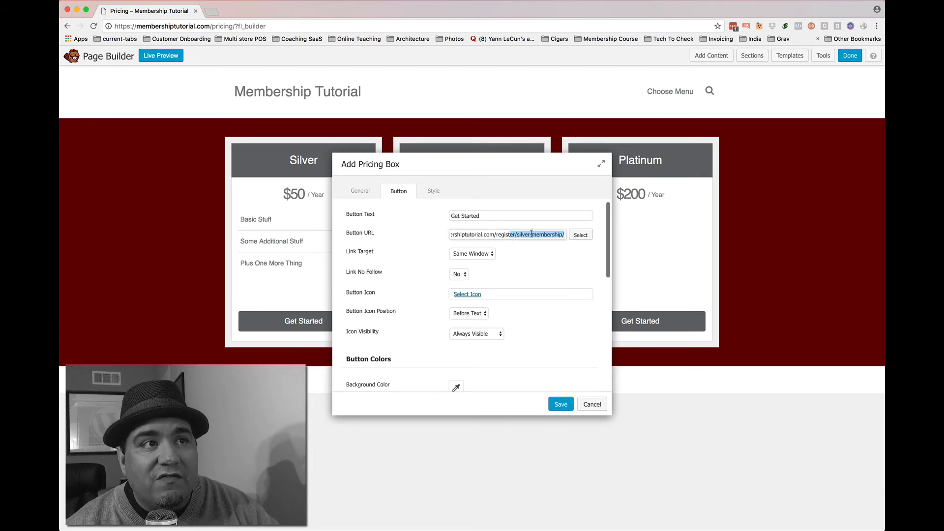
left_click(559, 400)
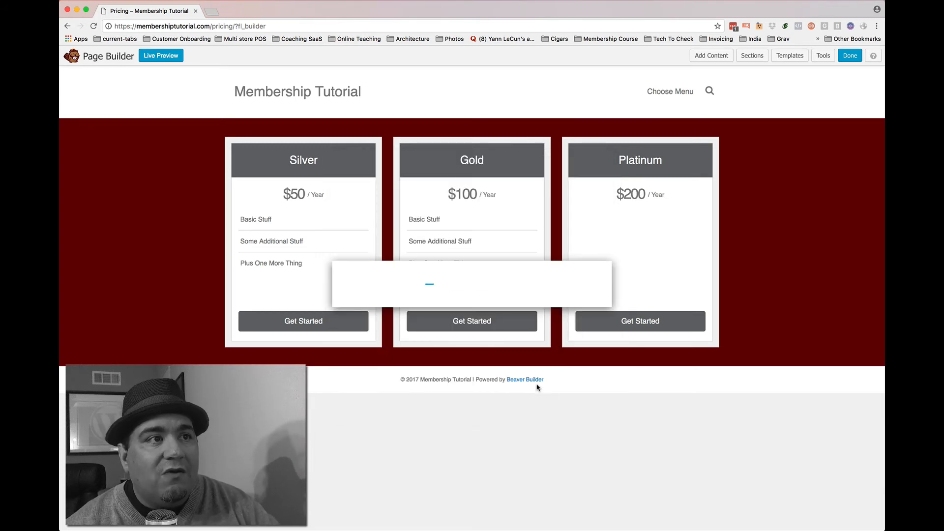
left_click(520, 403)
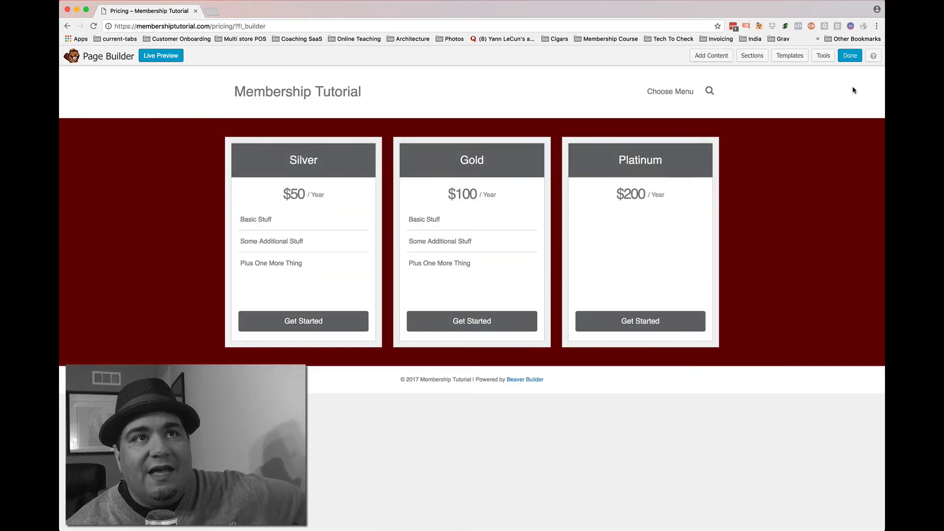
Publish the page changes and test the Silver box's Get Started button, returning to the Pricing page.
left_click(850, 55)
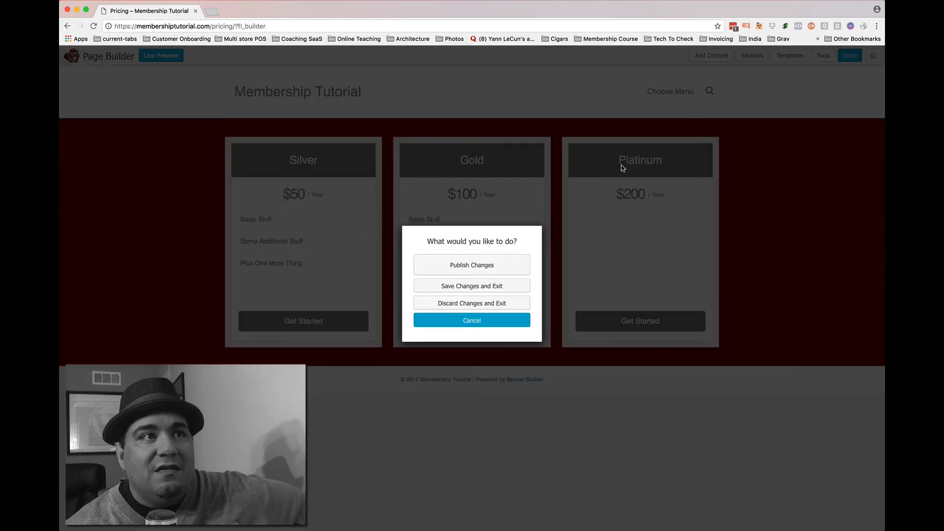
left_click(490, 268)
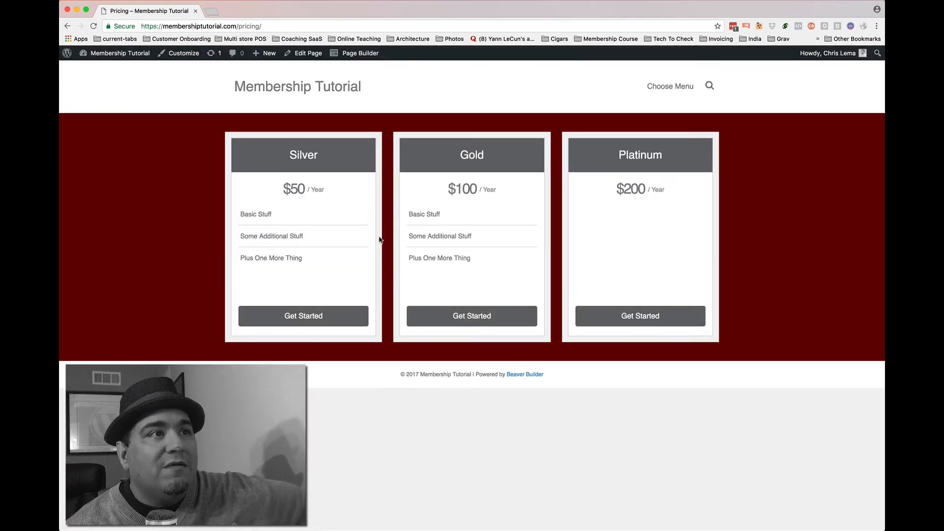
left_click(306, 318)
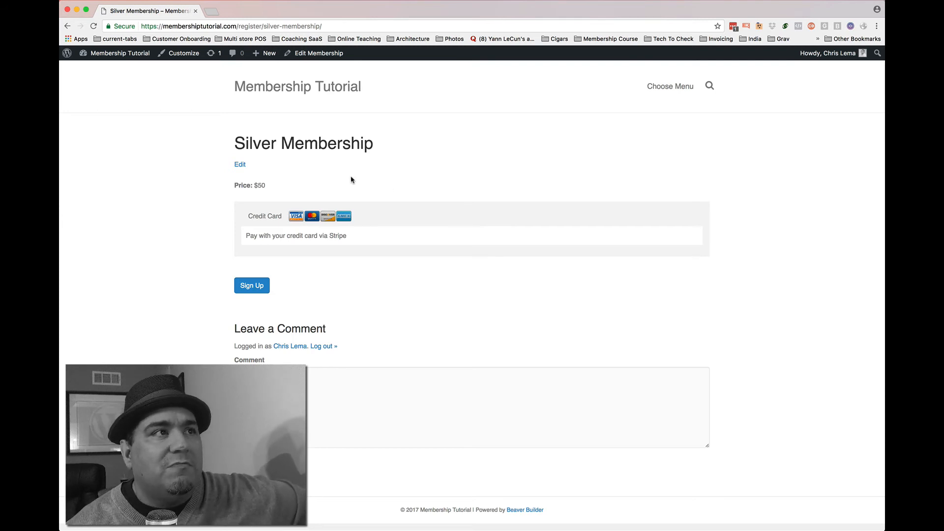
left_click(67, 26)
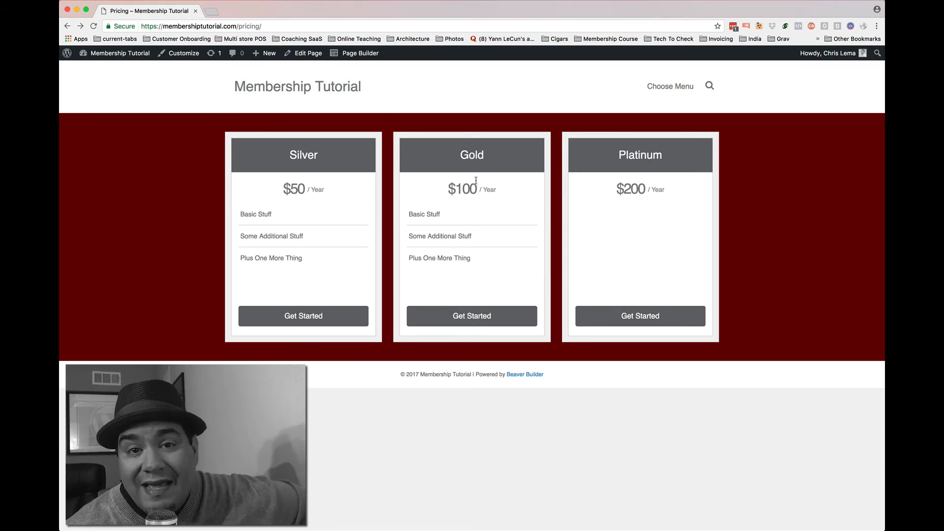
Reopen the Pricing page in the page builder and delete the pricing table module.
left_click(364, 57)
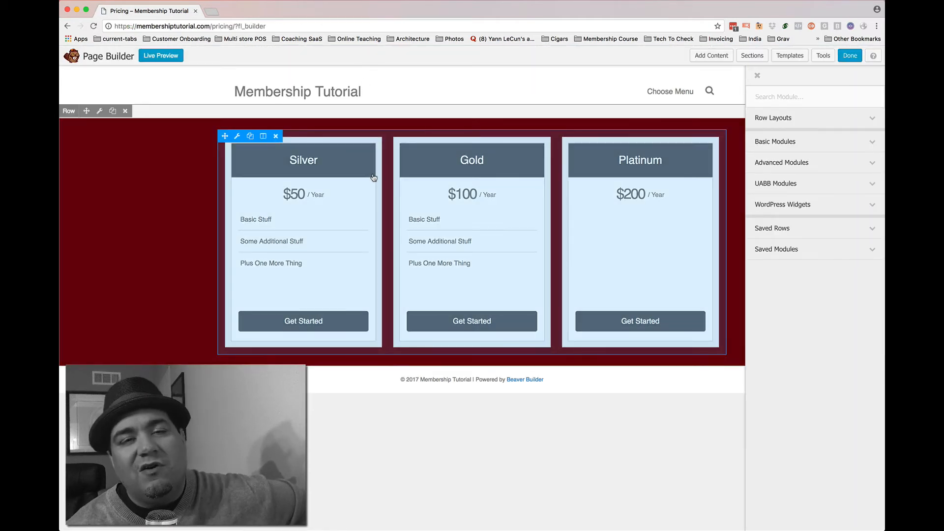
left_click(276, 136)
left_click(537, 169)
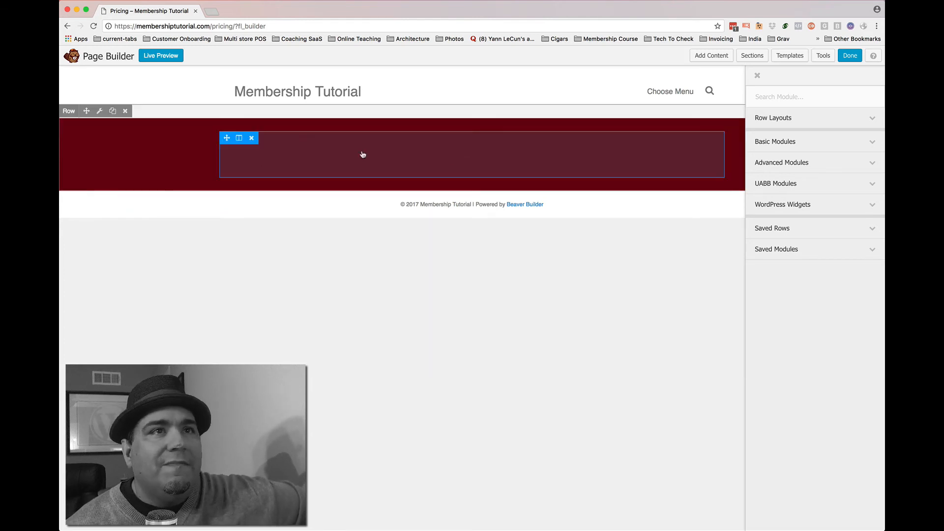
Insert a 3 Columns layout in the dark red row and delete the empty full-width column below it.
left_click(794, 118)
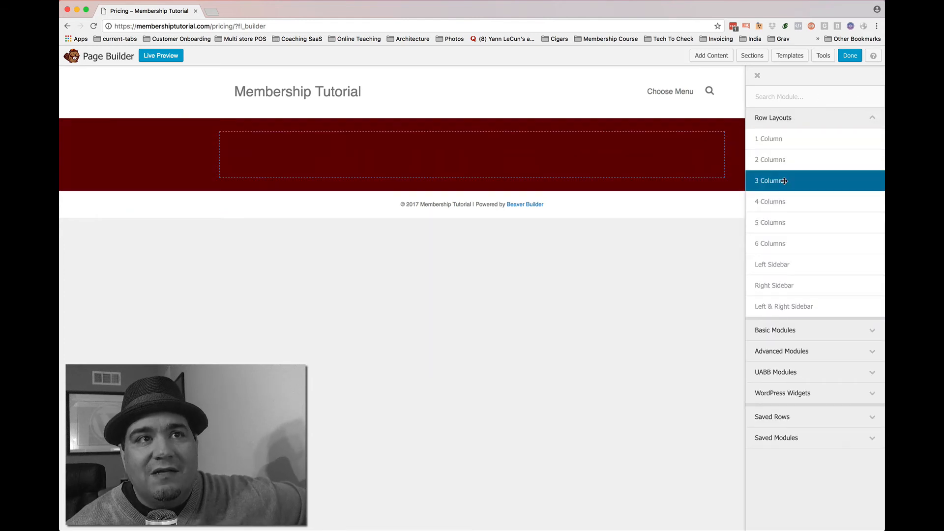
left_click_drag(784, 181, 511, 148)
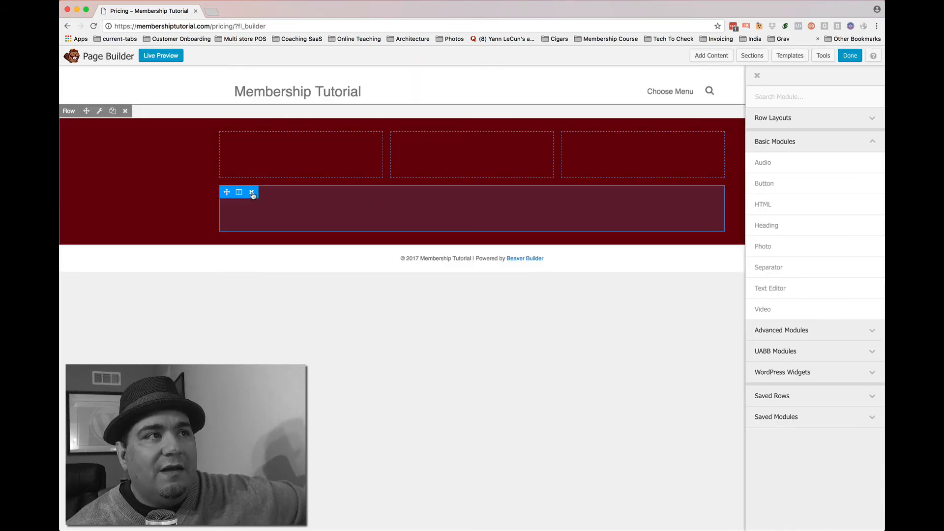
left_click(252, 193)
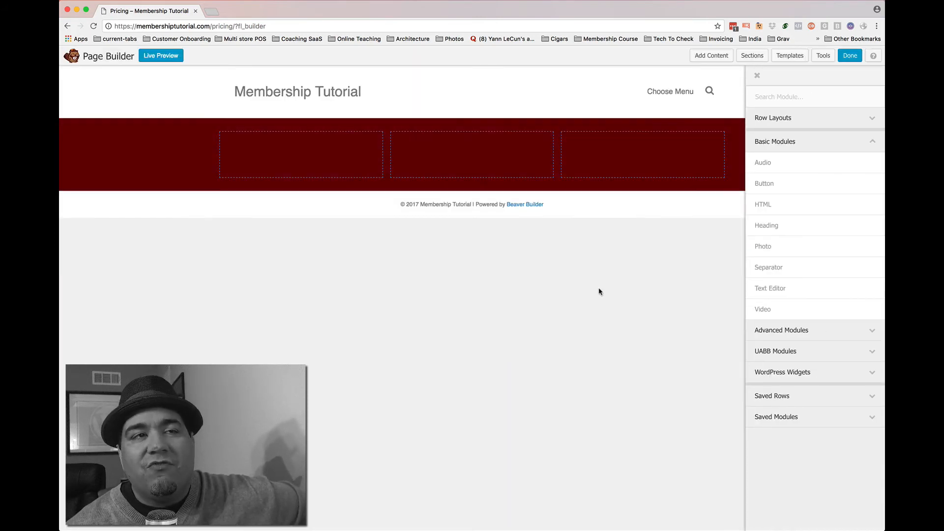
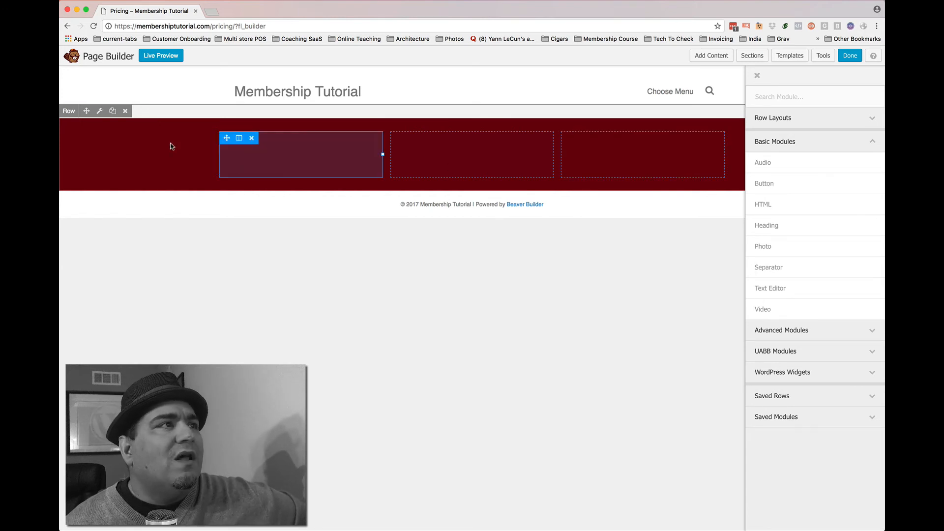
Replace the three-column row's dark red background color with #e6e6e6 and save the row settings.
left_click(100, 113)
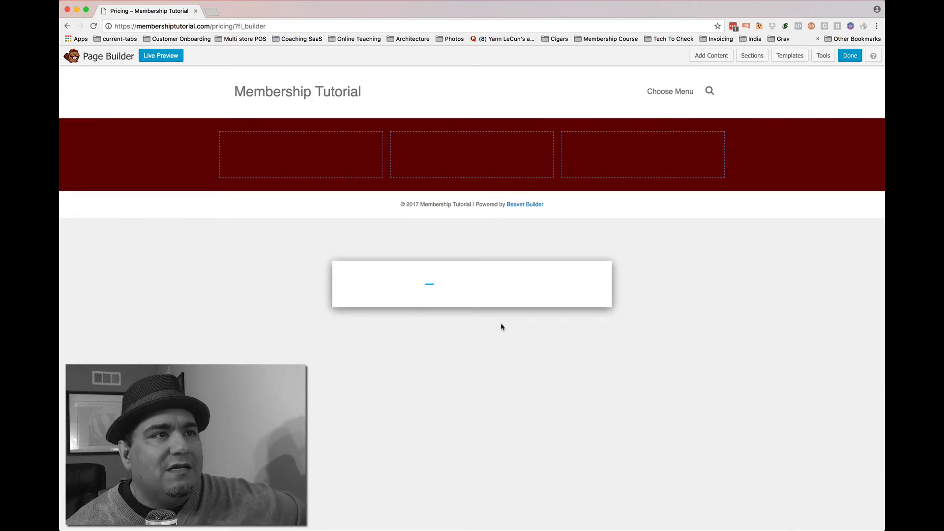
scroll(491, 333, "down", 5)
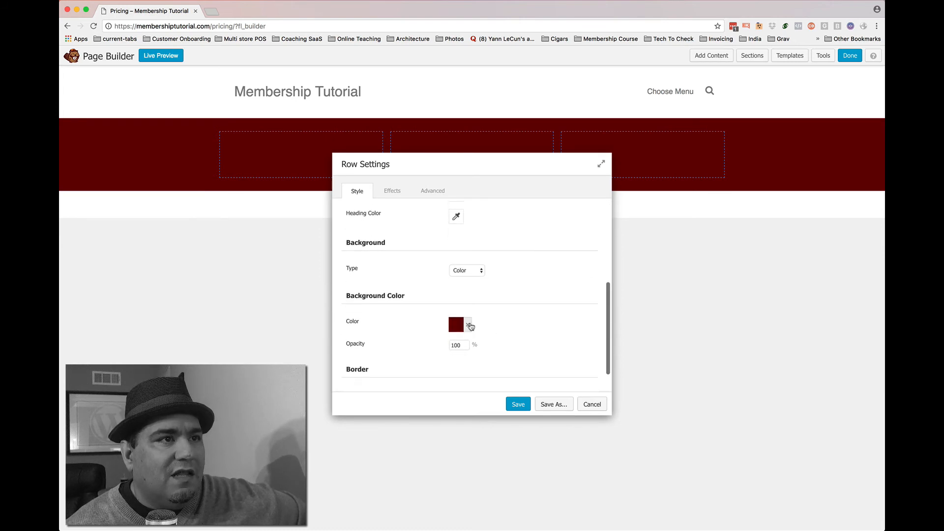
left_click(467, 325)
left_click(457, 324)
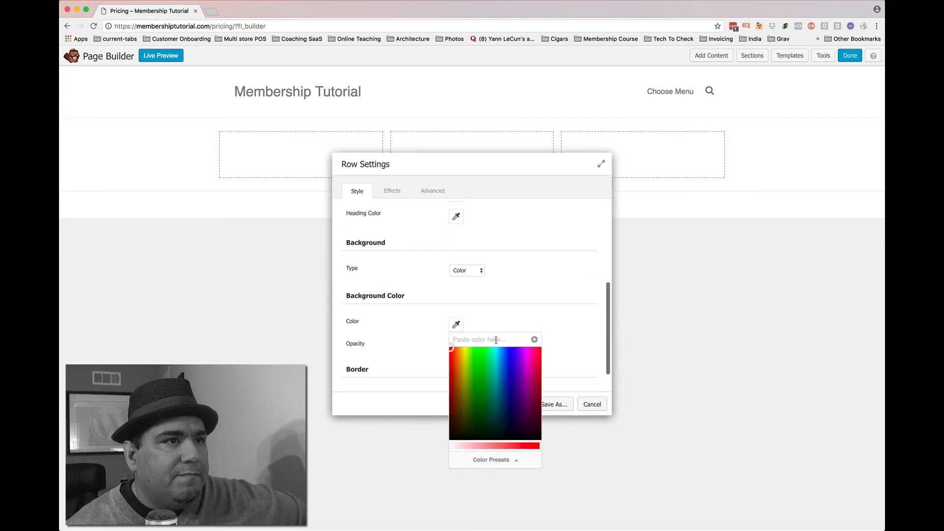
type("e")
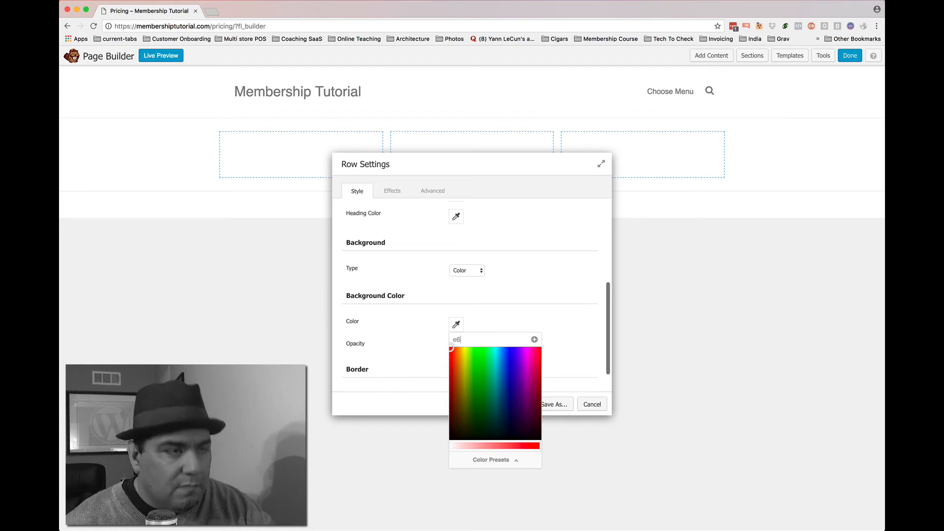
type("6e6e6")
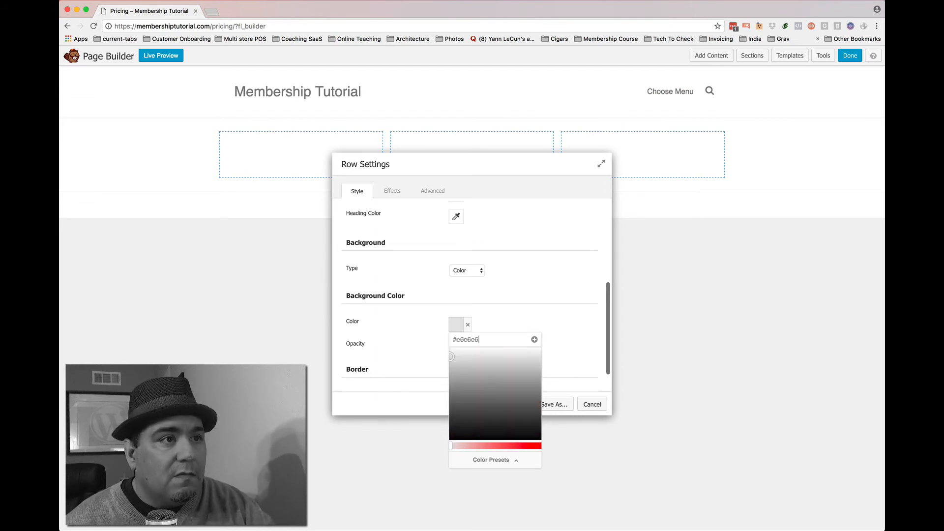
left_click(555, 344)
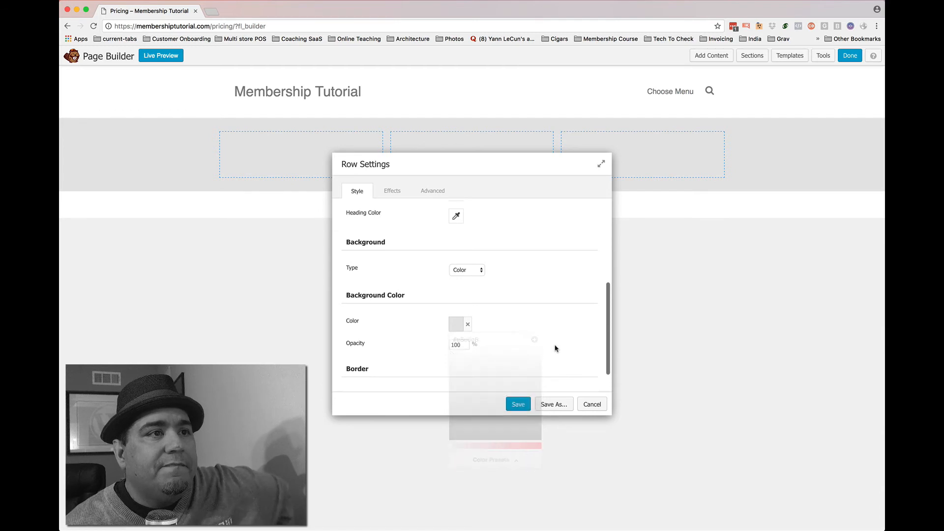
left_click(519, 404)
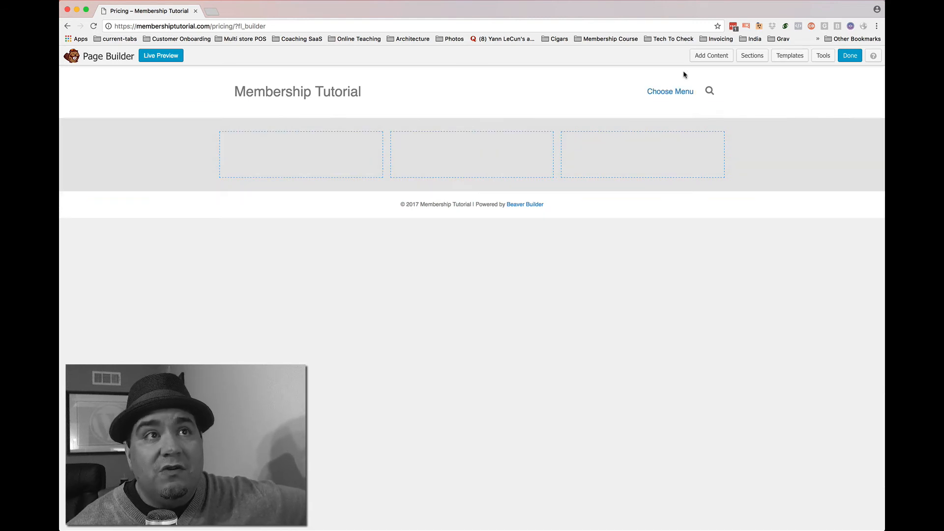
Add a Callout module to the row's first column and give it the heading "Silver Plan".
left_click(698, 56)
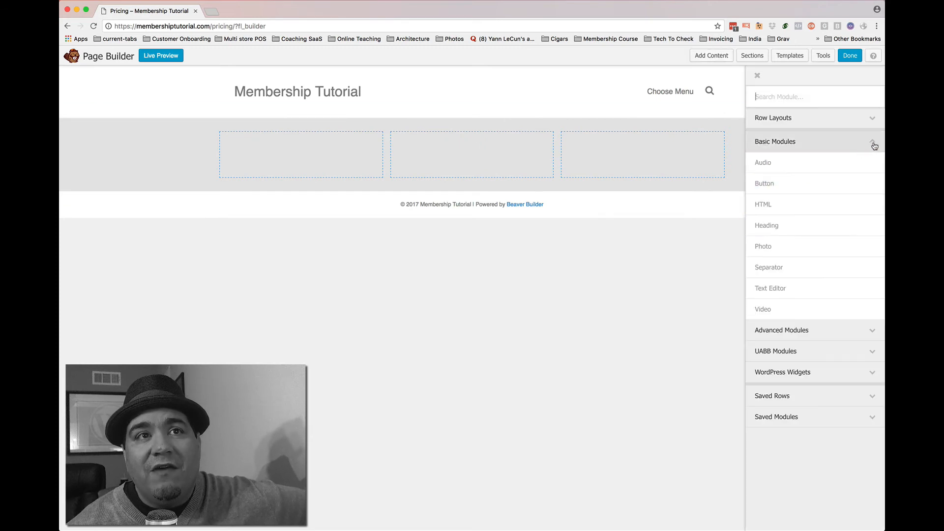
left_click(872, 143)
left_click(868, 164)
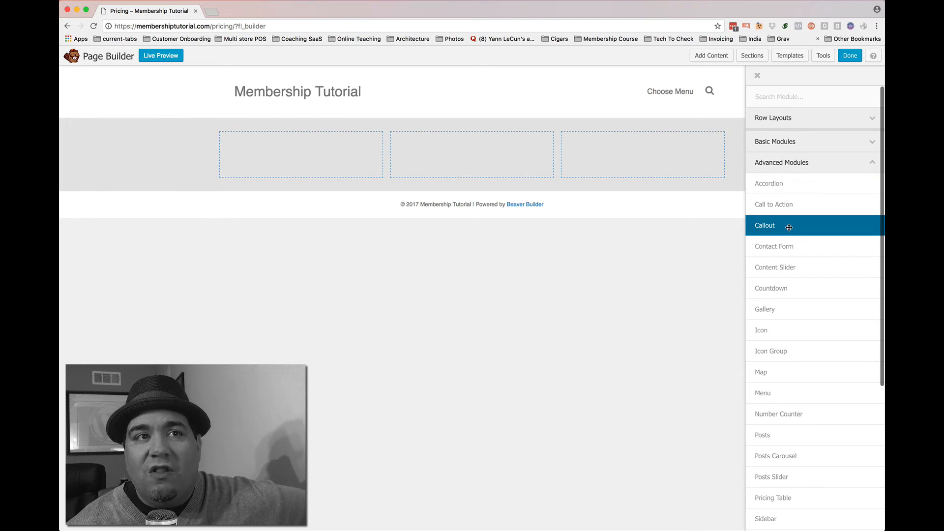
left_click_drag(797, 228, 334, 168)
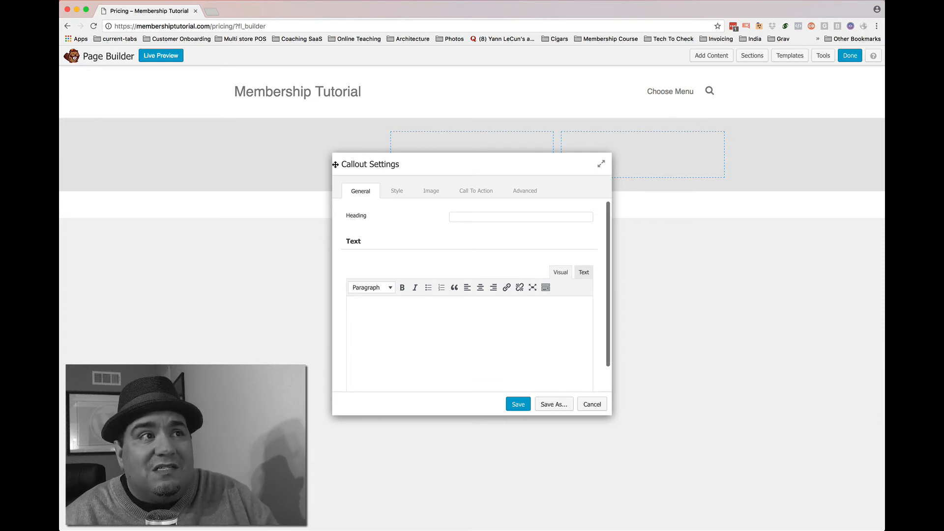
left_click(475, 217)
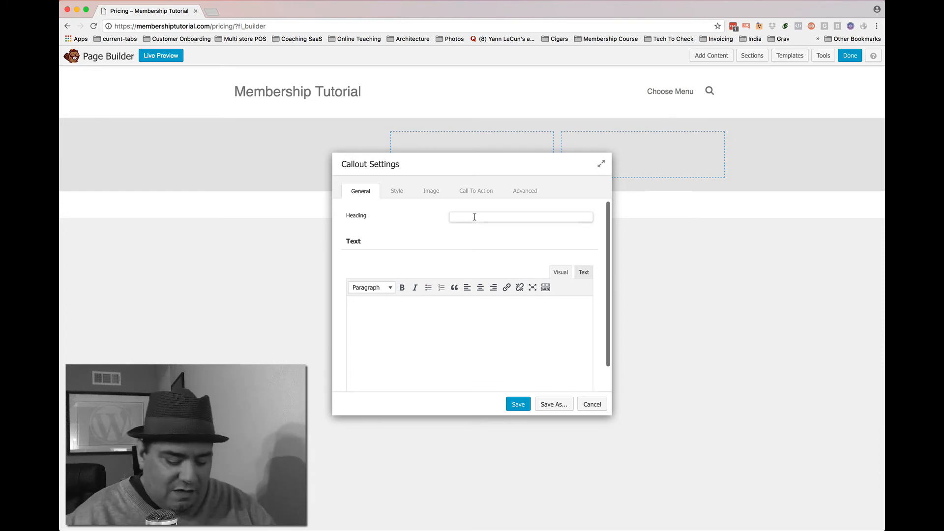
type("Silve")
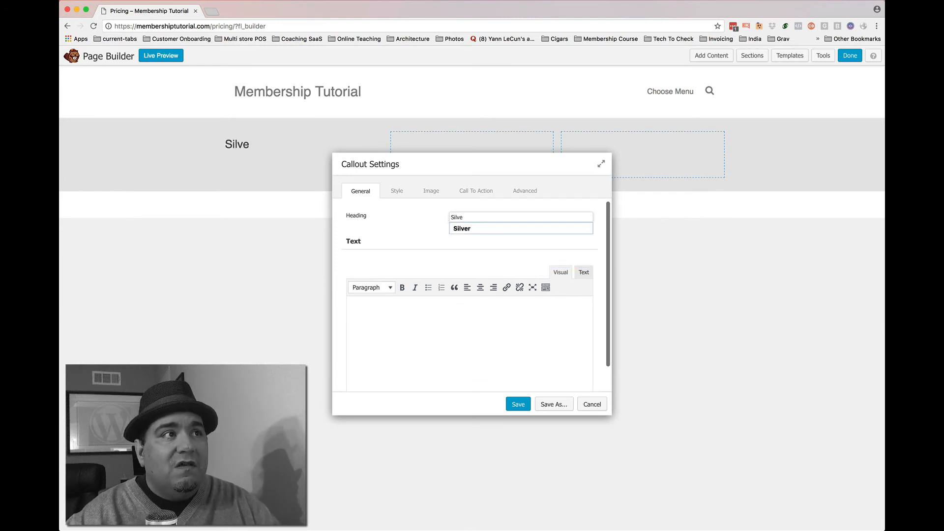
type("r Plan")
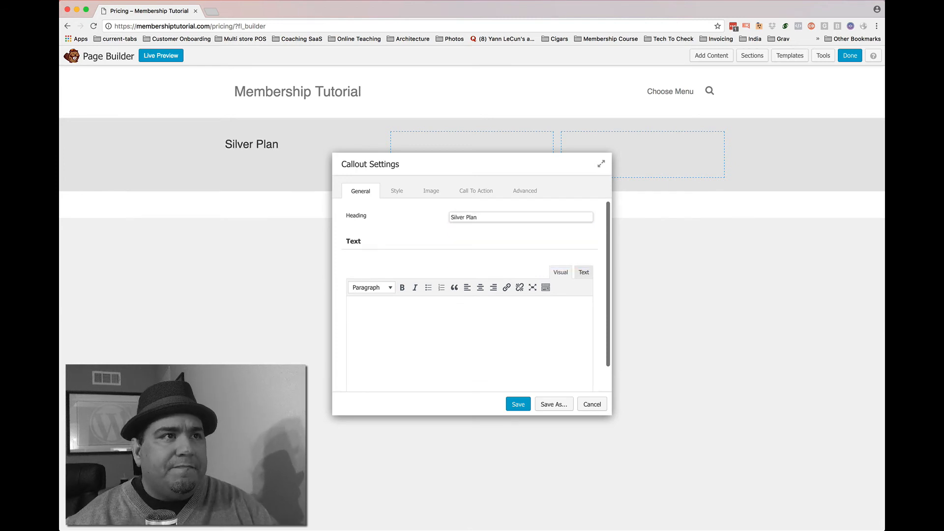
Set the Silver Plan callout's overall alignment to Center and its heading tag to h2, keeping the default heading size.
left_click(394, 193)
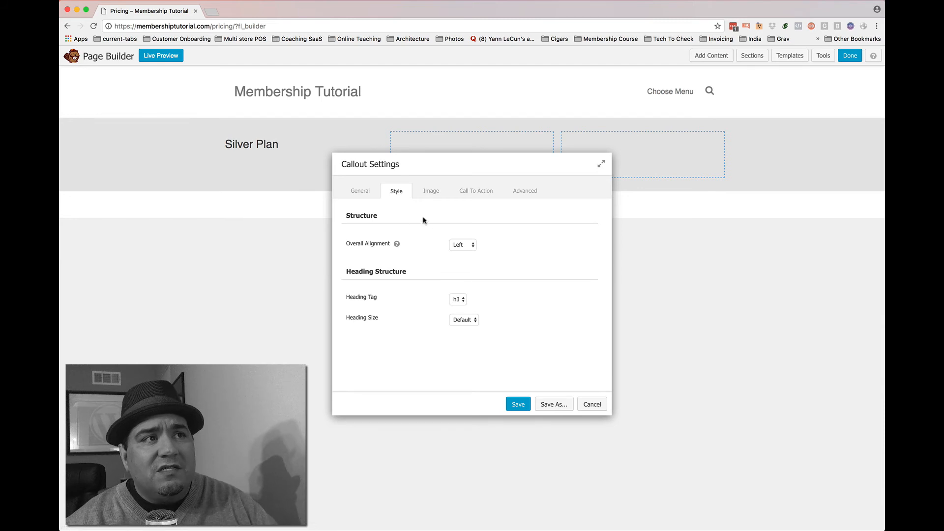
left_click(462, 245)
left_click(460, 235)
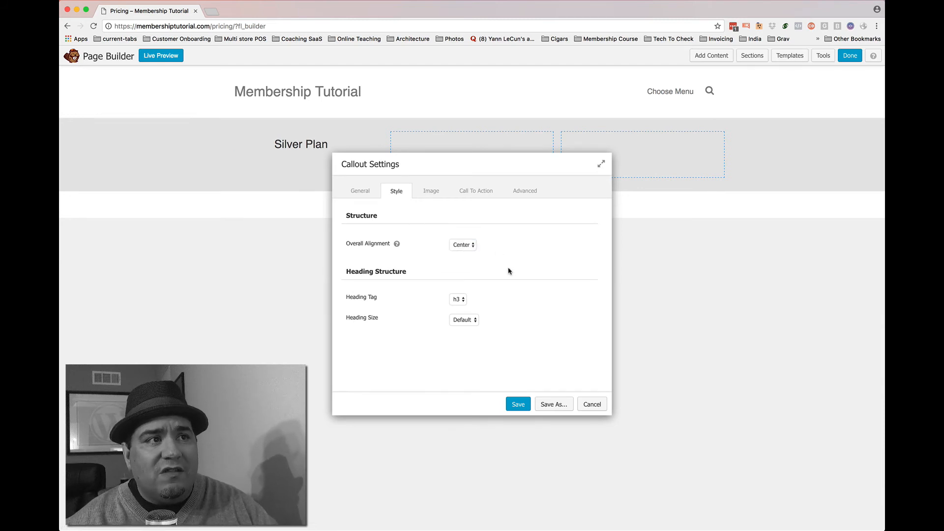
left_click(458, 300)
left_click(459, 289)
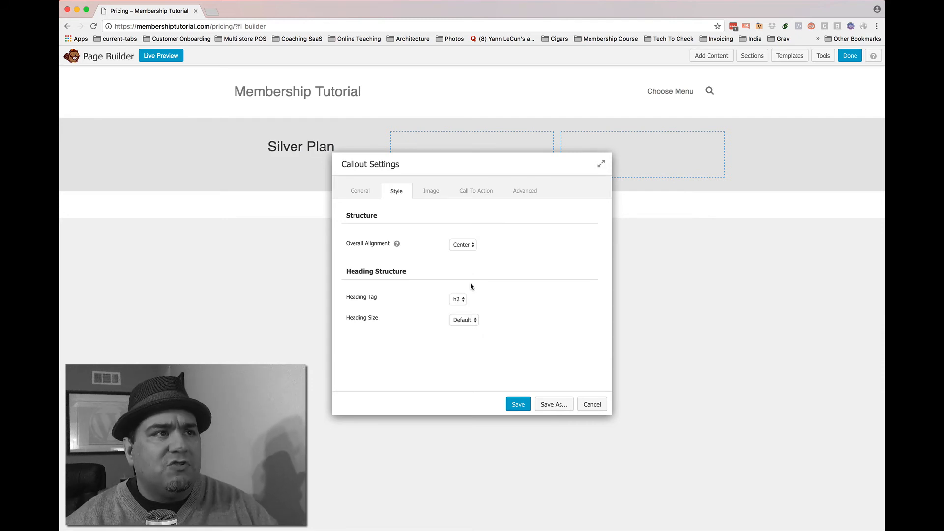
left_click(470, 323)
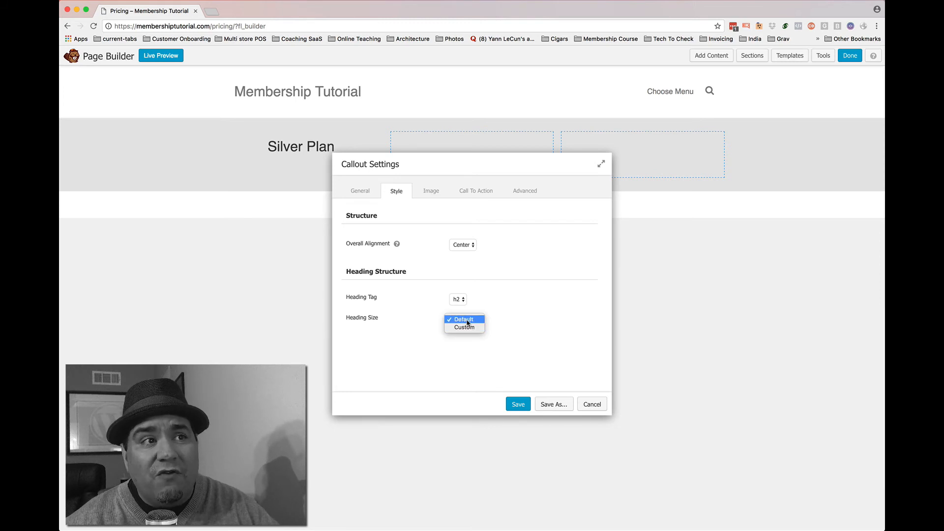
left_click(522, 314)
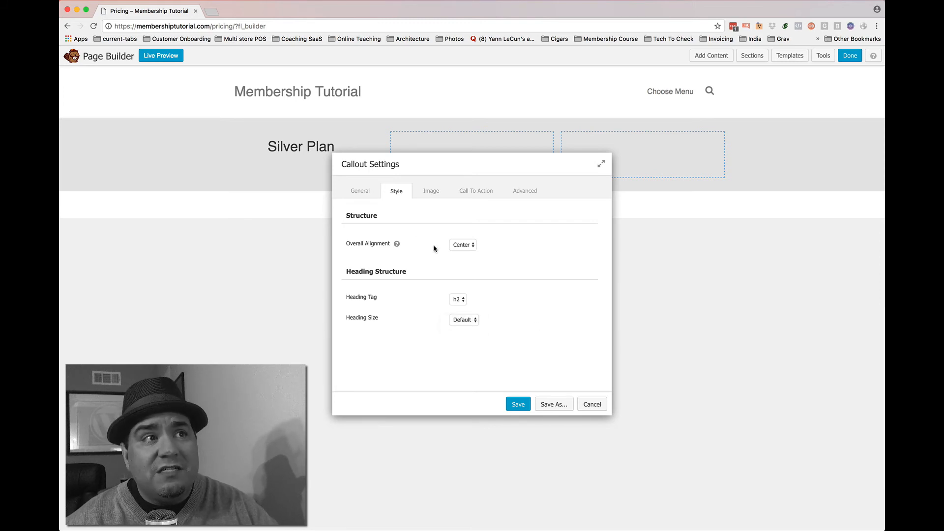
left_click(375, 193)
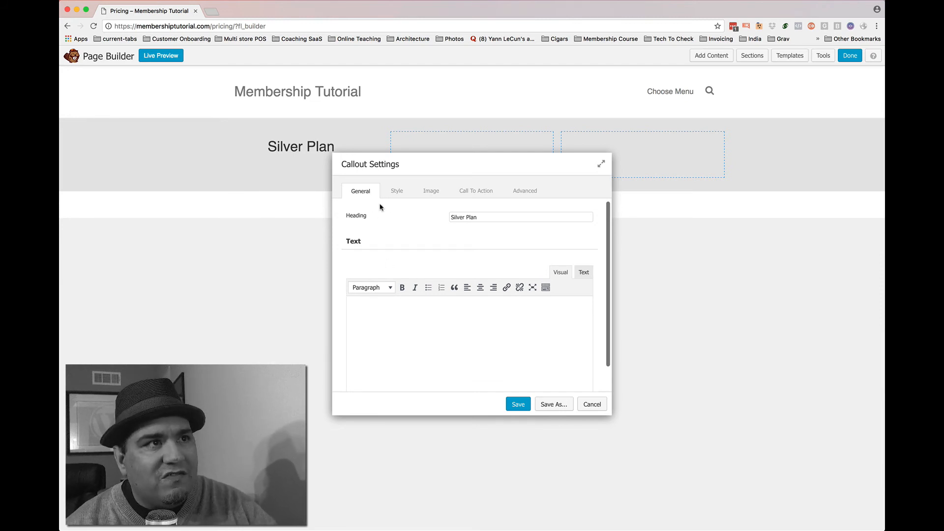
left_click(396, 192)
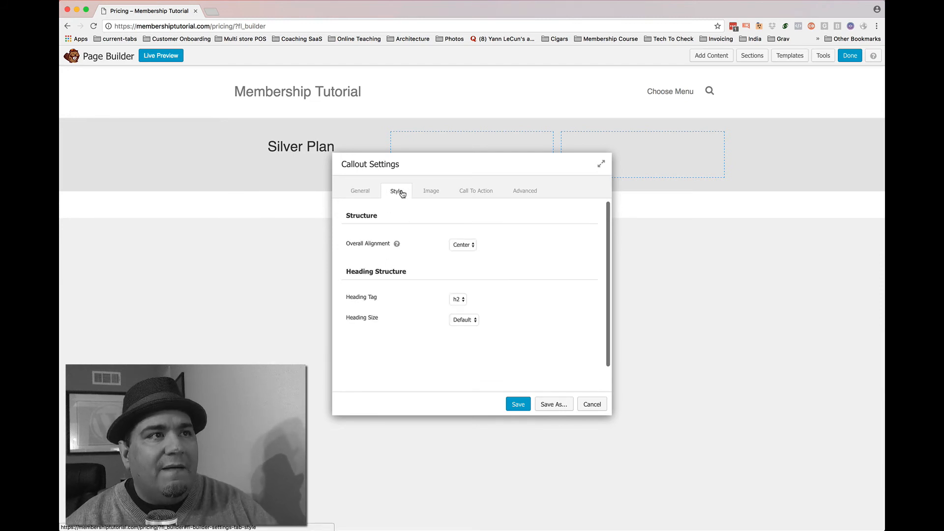
Set the callout's image type to Icon, choose the speedometer gauge icon, and position it Above Heading.
left_click(431, 194)
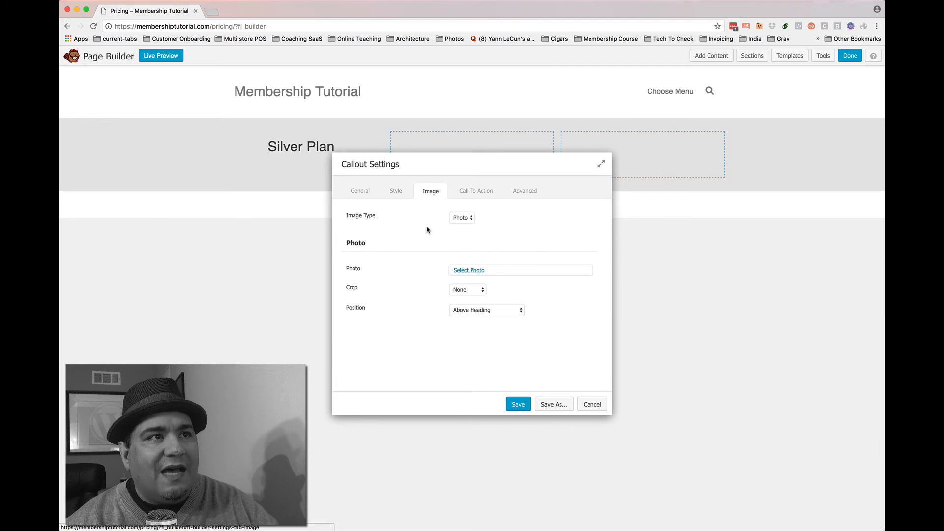
left_click(461, 220)
left_click(461, 227)
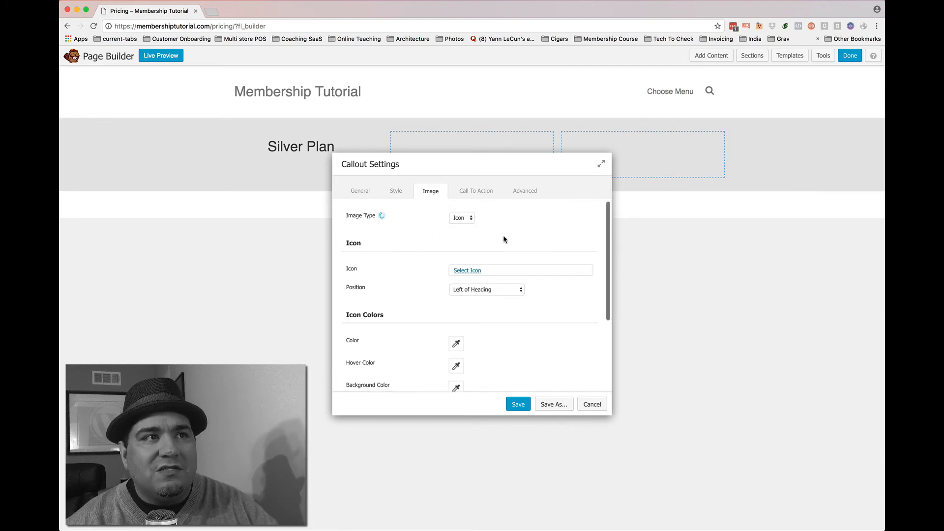
left_click(468, 271)
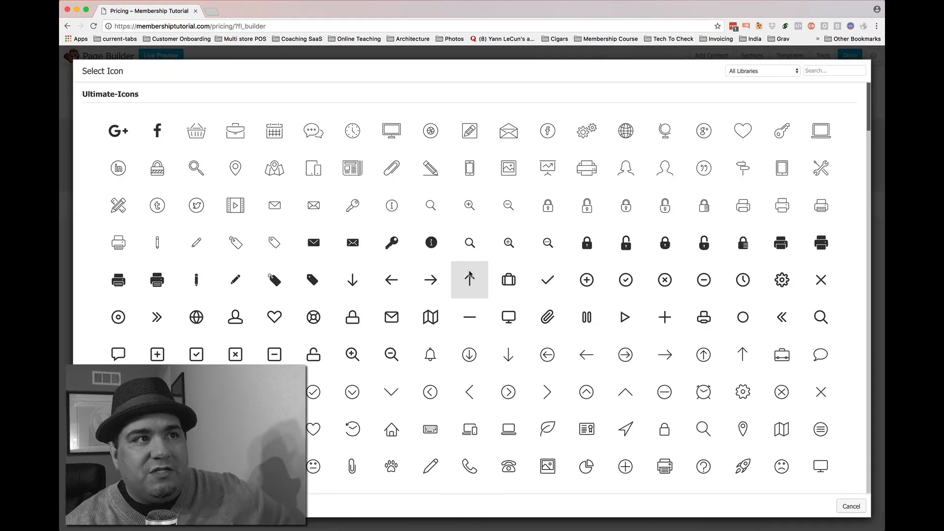
scroll(469, 276, "down", 1)
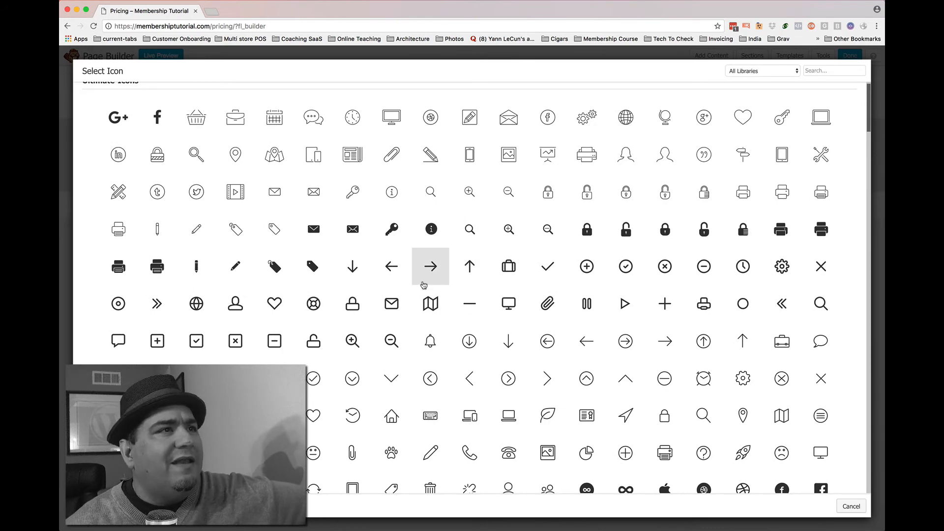
scroll(522, 359, "down", 5)
scroll(522, 359, "down", 8)
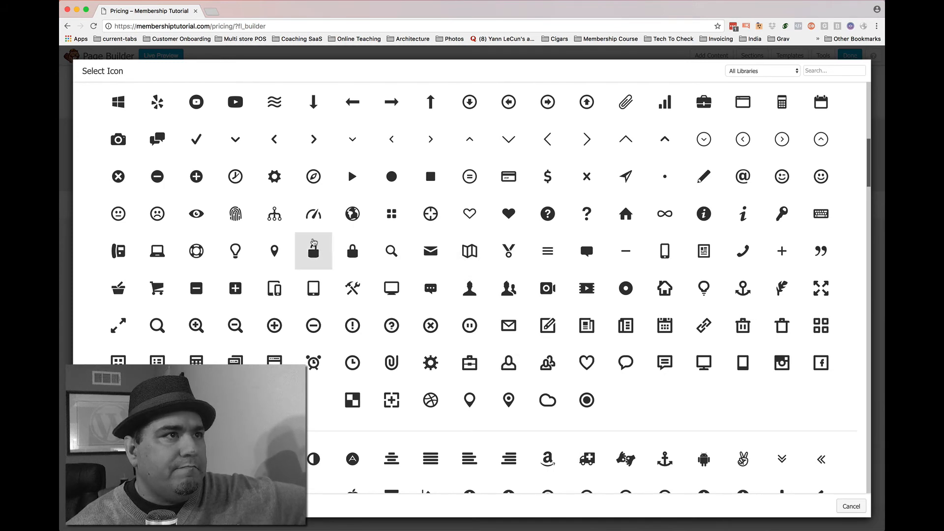
left_click(313, 216)
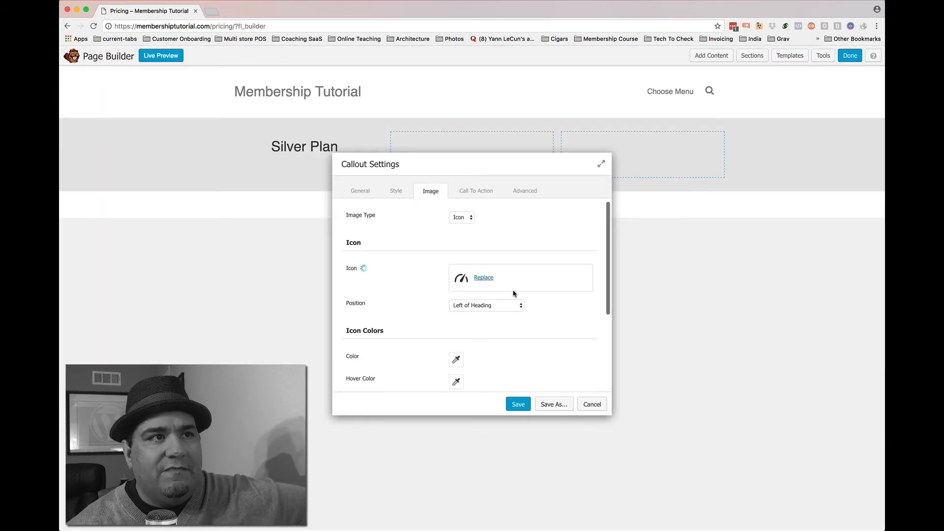
left_click(497, 307)
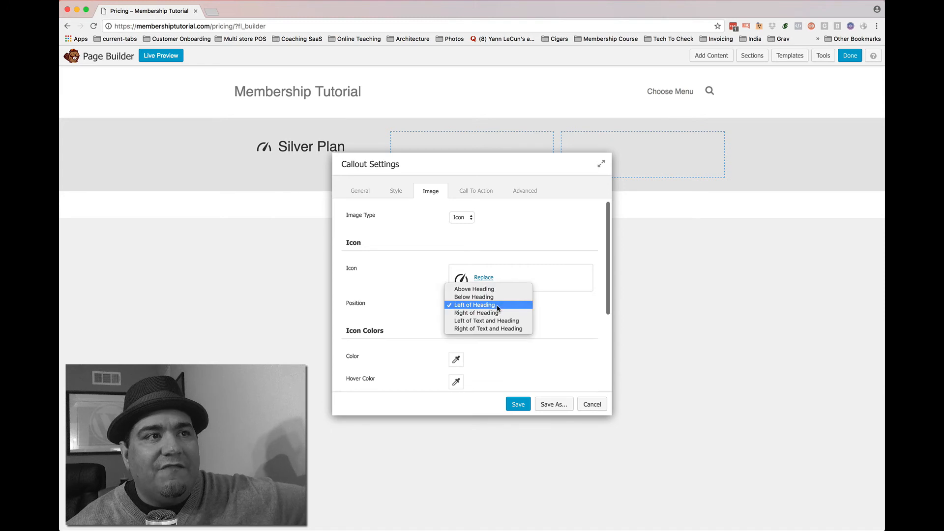
left_click(497, 290)
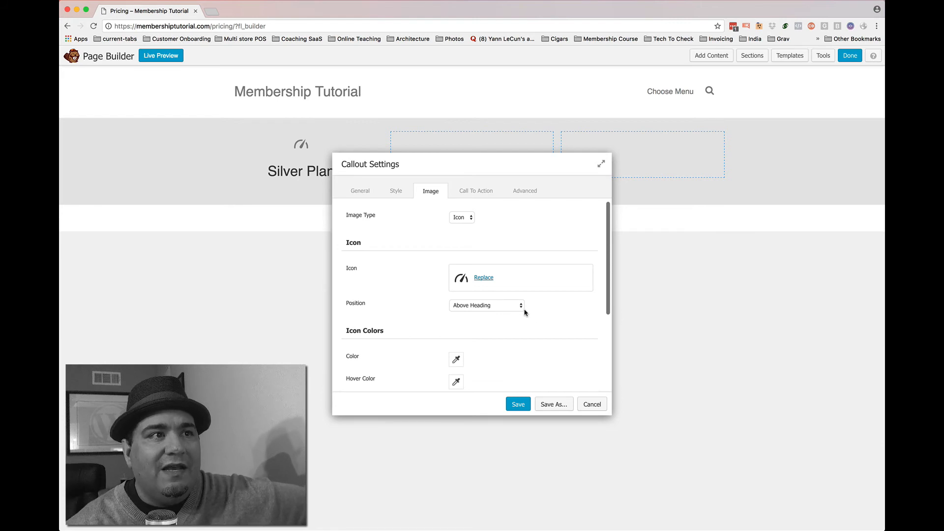
Set the callout icon's color to red #cc0000 and its hover color to a dark red.
scroll(504, 329, "down", 5)
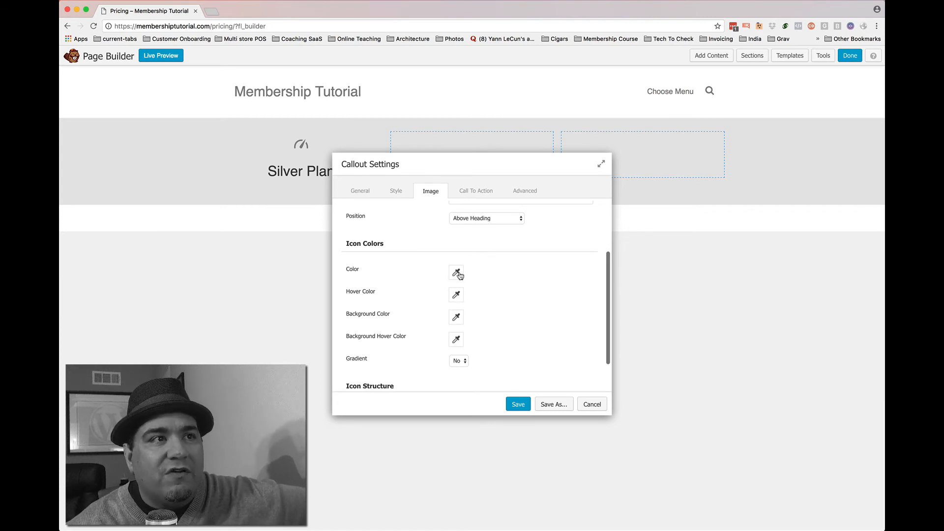
left_click(457, 273)
left_click(450, 306)
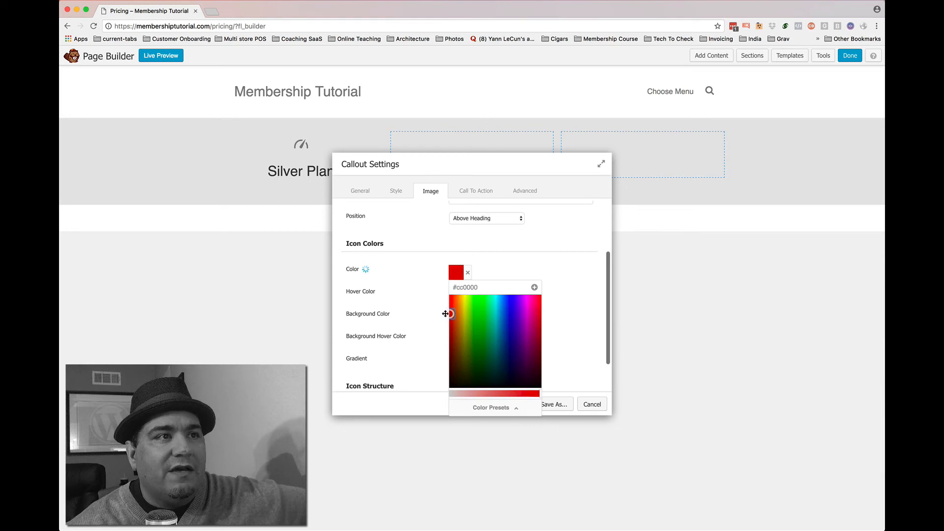
left_click(487, 272)
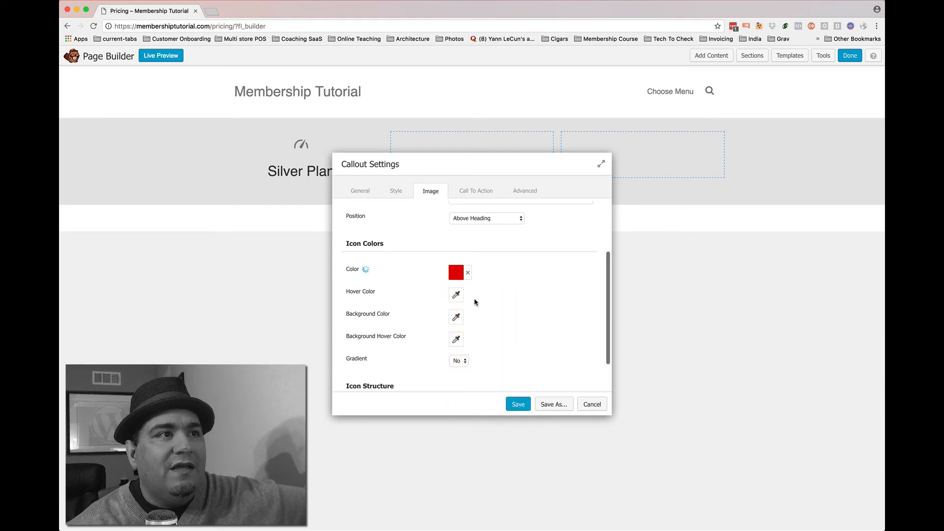
left_click(456, 295)
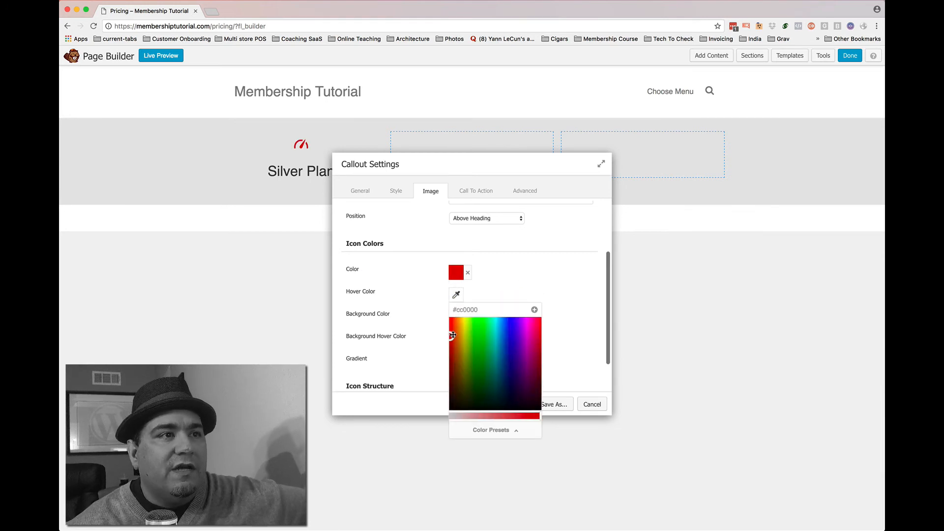
left_click_drag(450, 334, 446, 367)
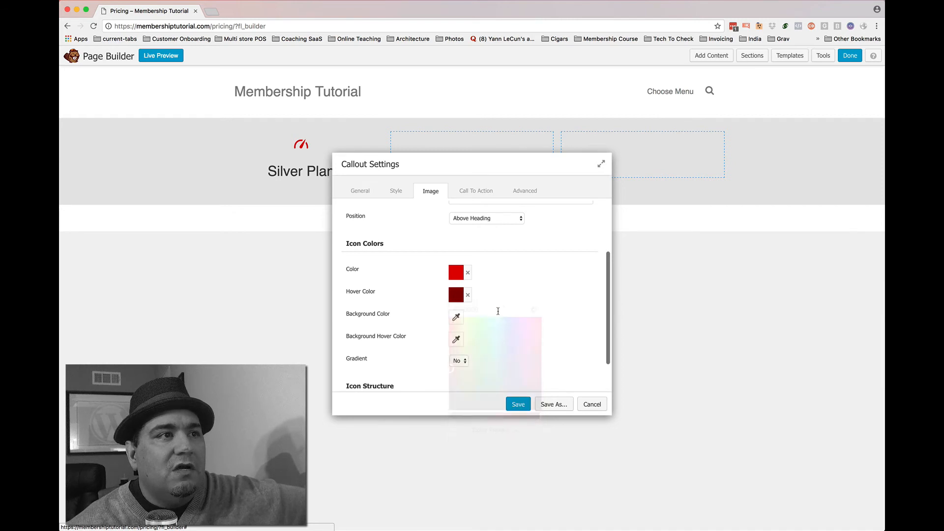
left_click(504, 291)
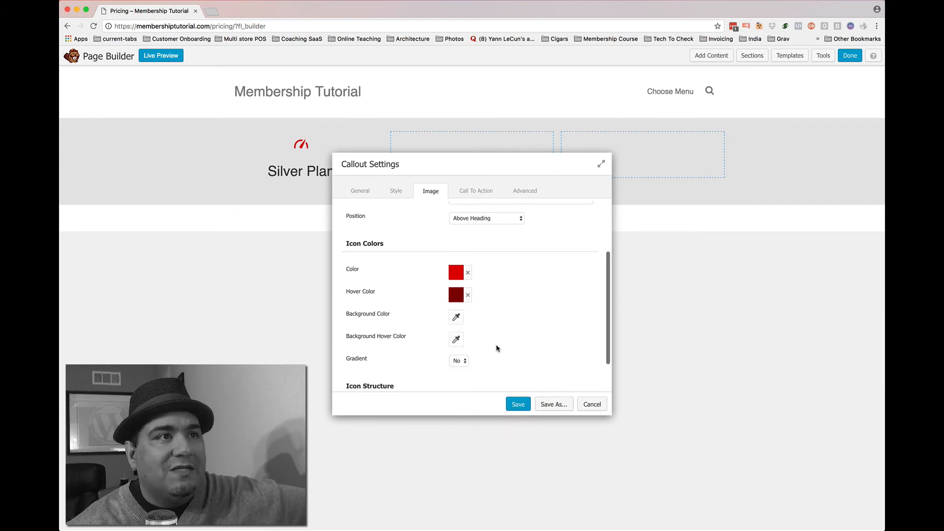
scroll(497, 348, "down", 2)
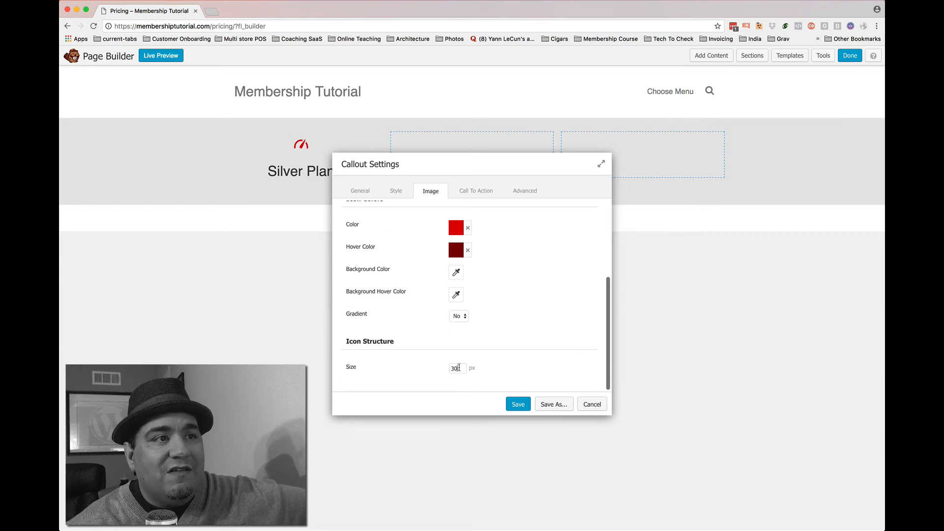
Set the Silver Plan callout's icon size to 90 px and open the callout's call-to-action settings.
left_click_drag(459, 368, 444, 368)
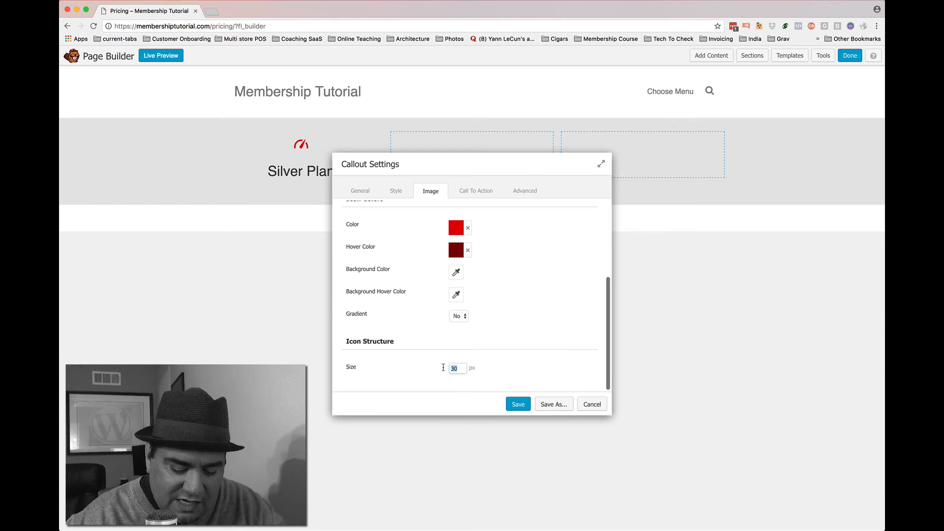
type("90")
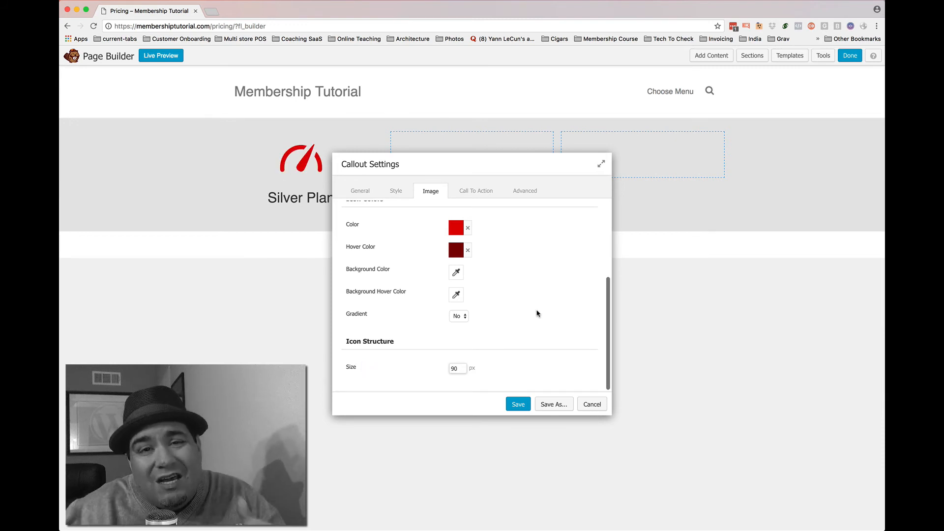
scroll(497, 271, "up", 5)
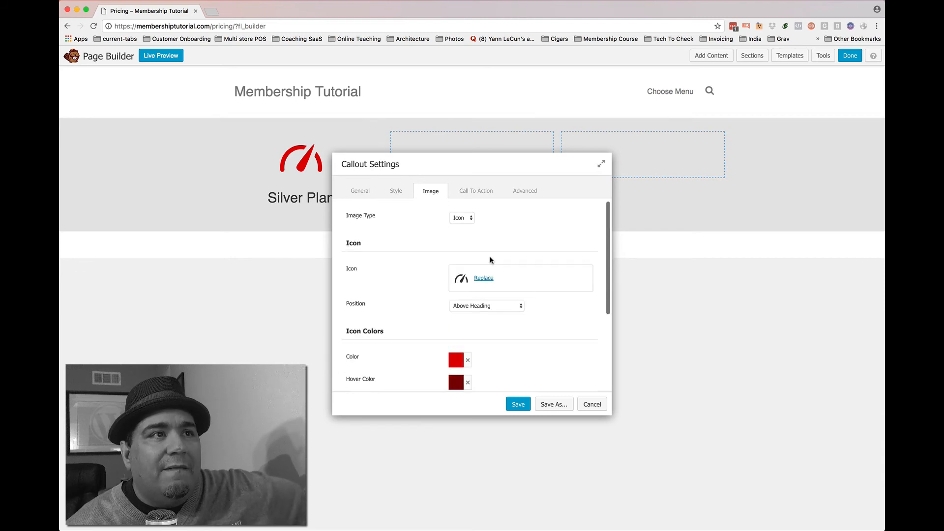
left_click(474, 196)
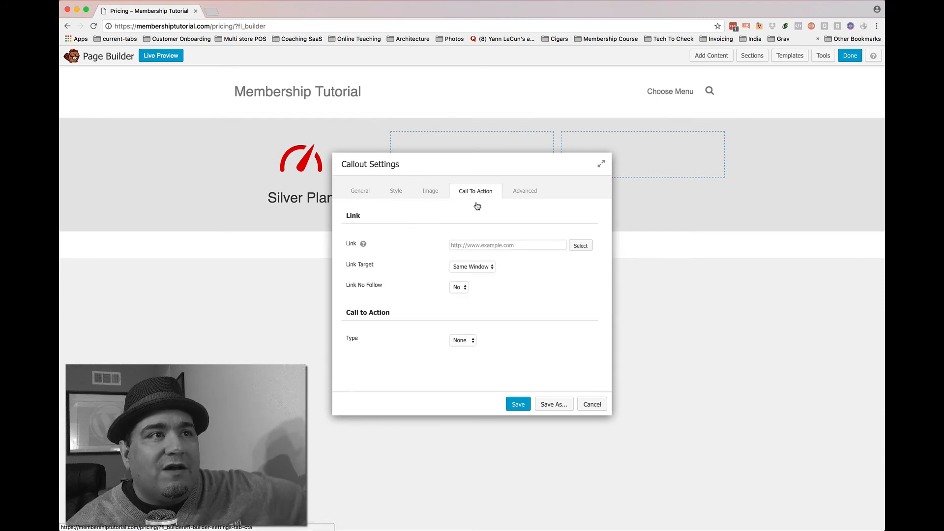
left_click(488, 246)
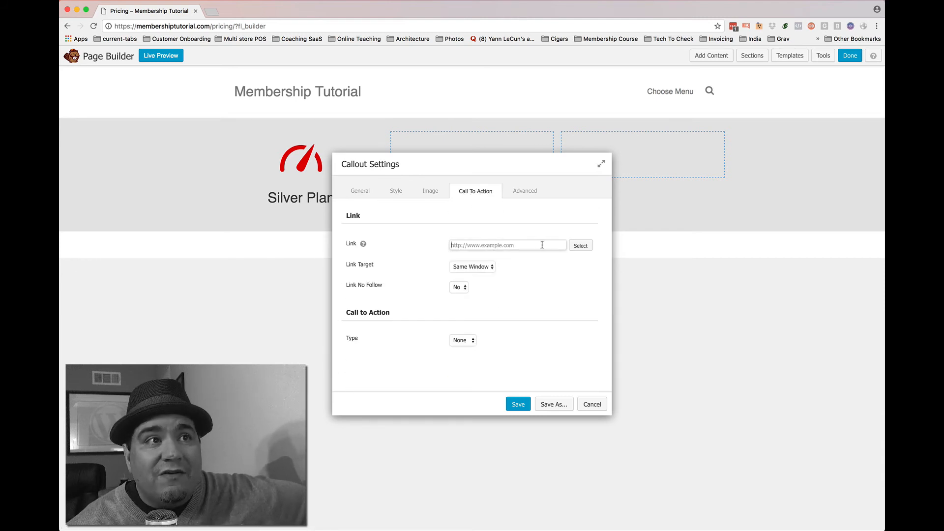
type("sil")
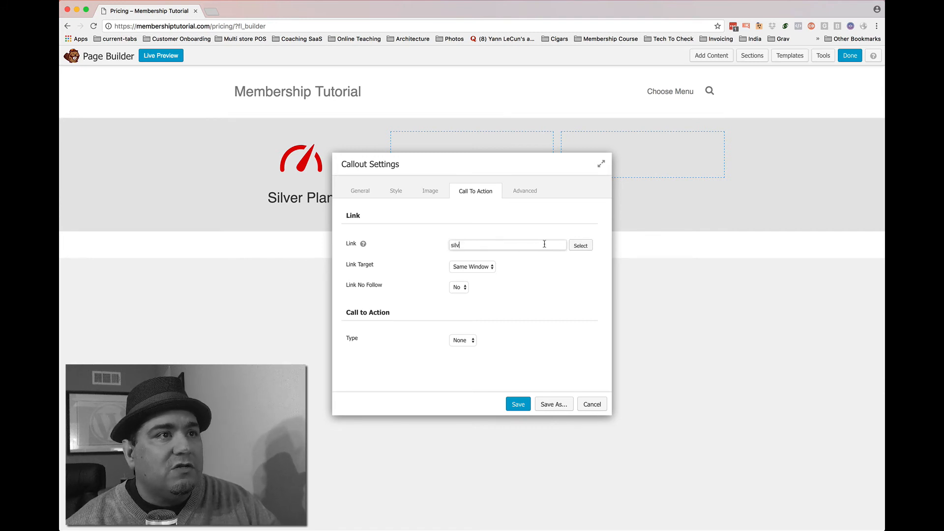
type("v")
key("BackSpace")
key("BackSpace")
key("BackSpace")
key("BackSpace")
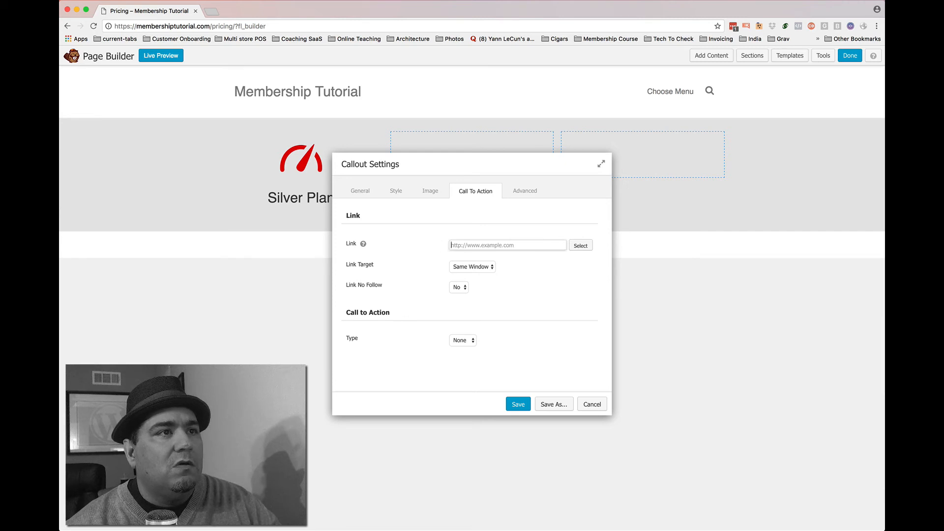
Search the site's posts for "sil" and choose Silver Membership as the callout's link.
left_click(580, 246)
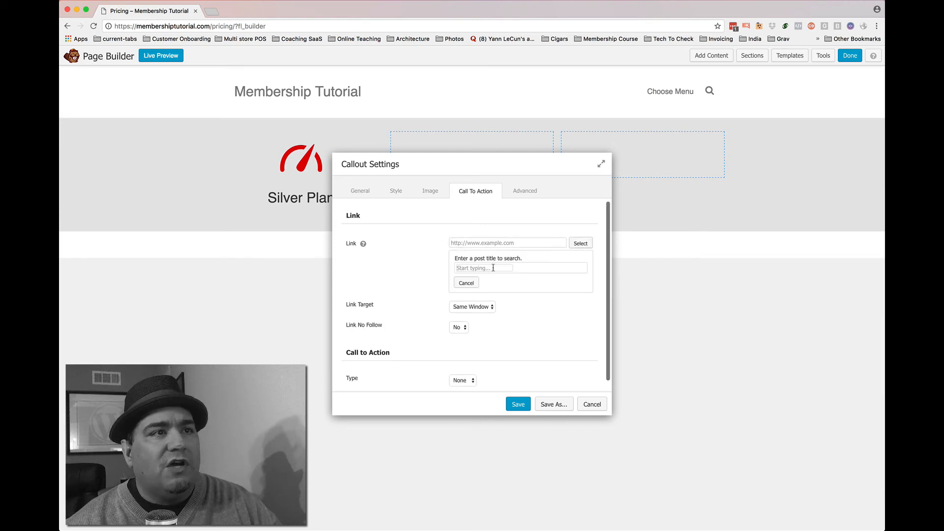
type("sil")
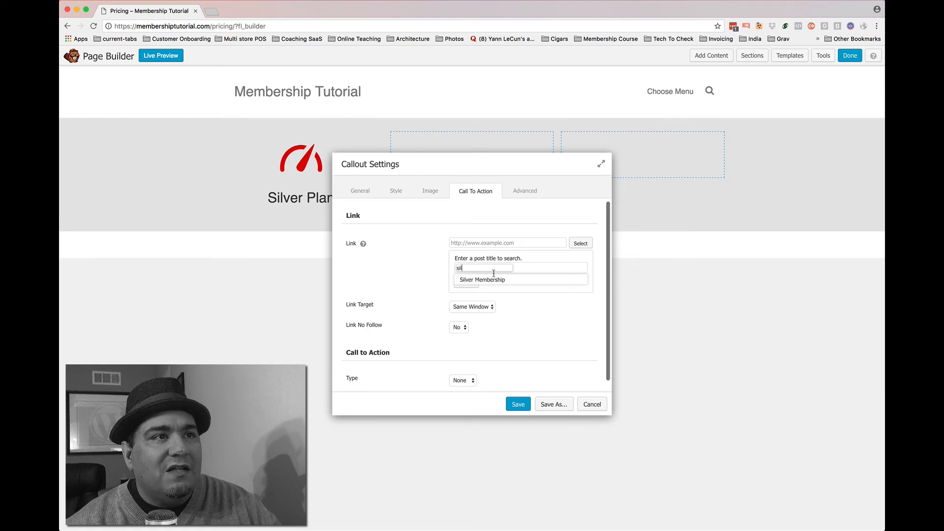
left_click(494, 280)
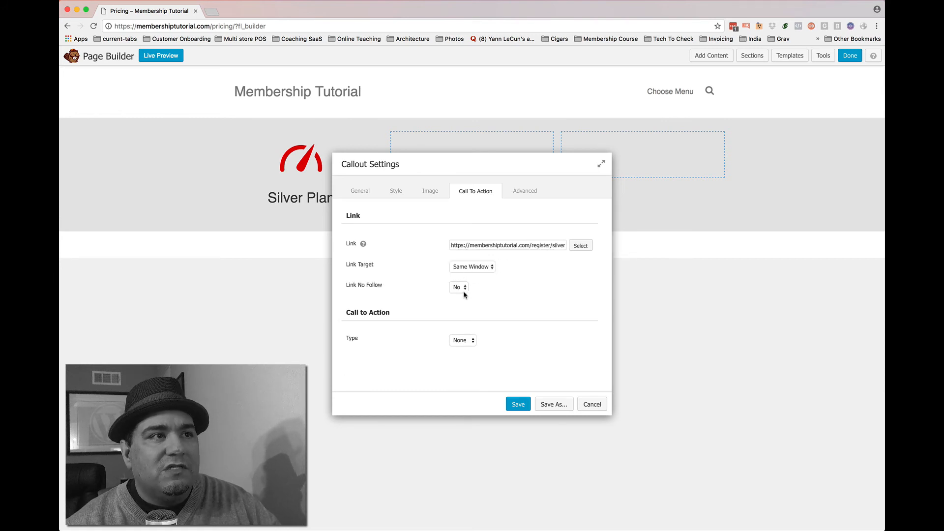
Set the call-to-action type to Button and its text to "Get Started".
left_click(472, 346)
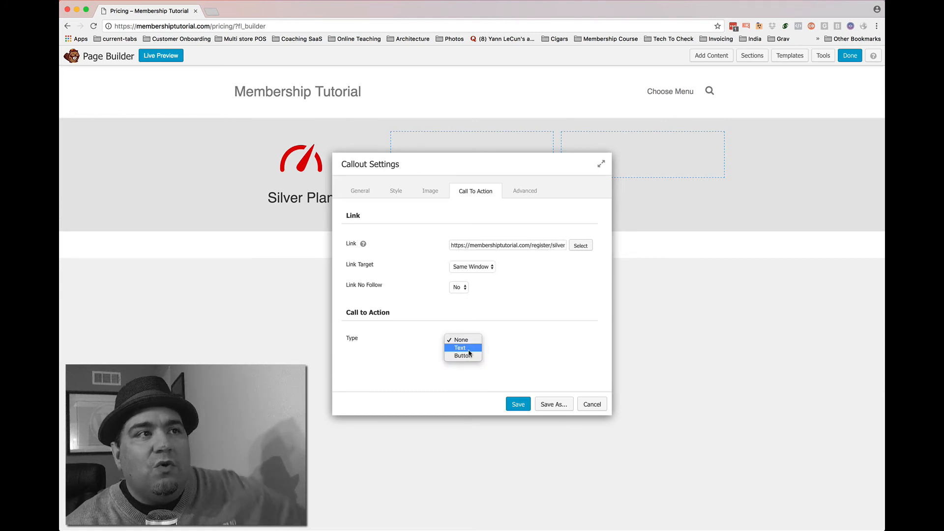
left_click(469, 356)
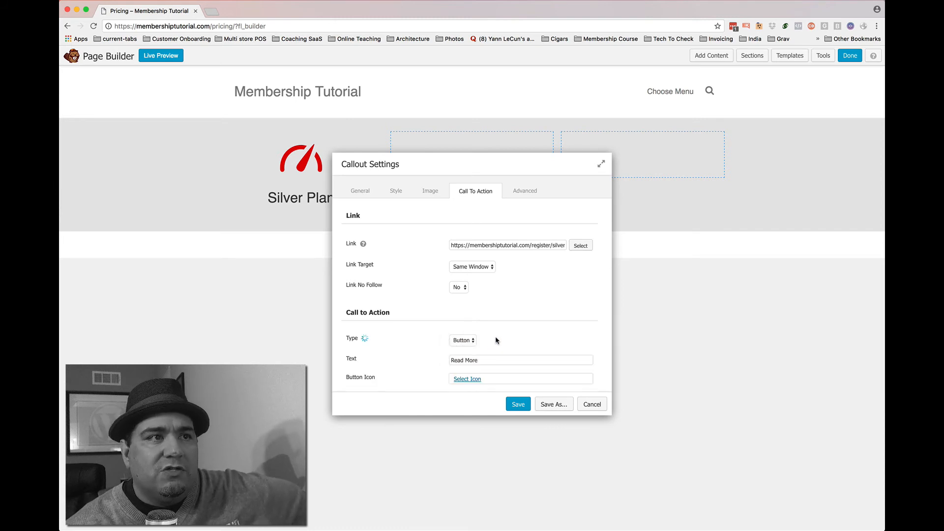
left_click_drag(477, 360, 450, 360)
type("Get Started")
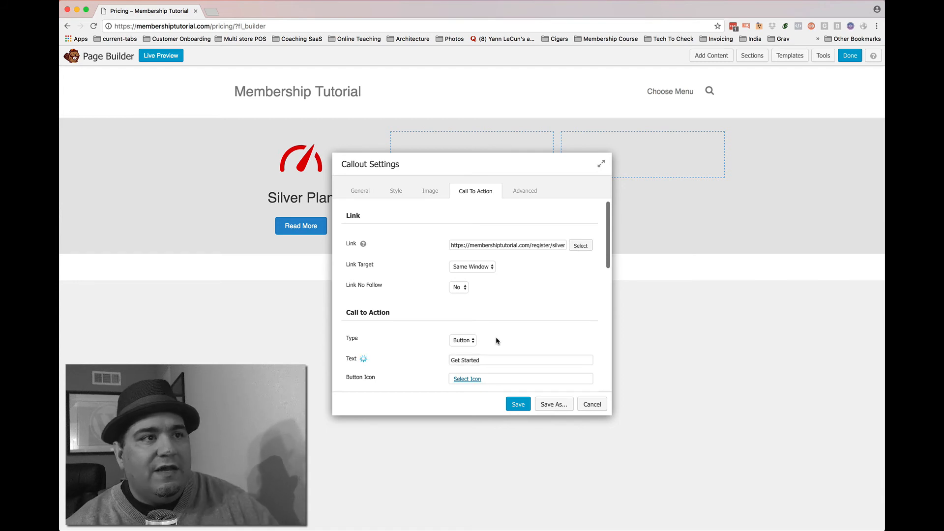
Give the Get Started button a bright red background color and a darker red background hover color.
scroll(503, 347, "down", 3)
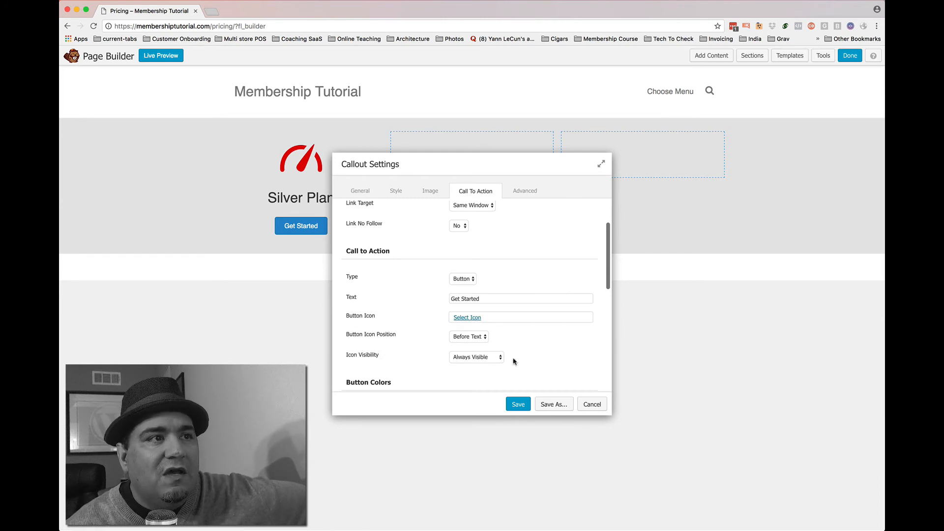
scroll(517, 360, "down", 3)
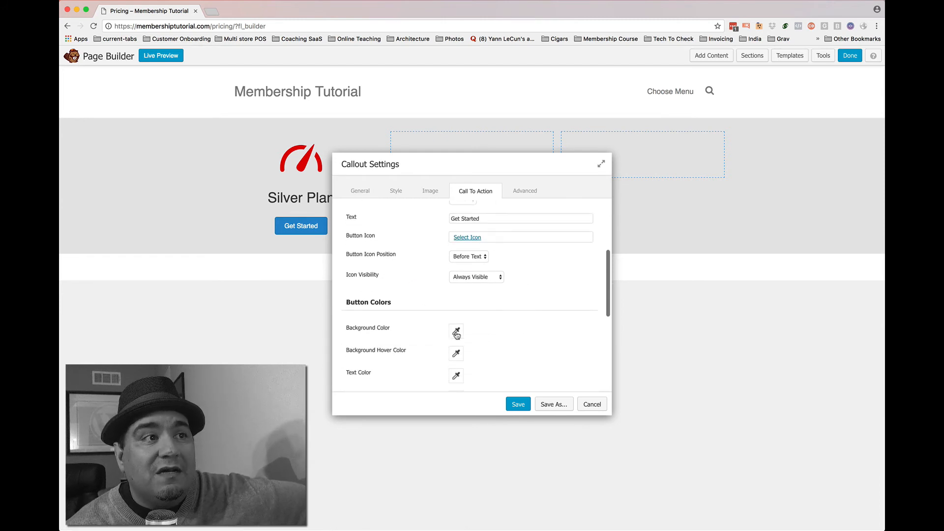
left_click(456, 333)
left_click(455, 370)
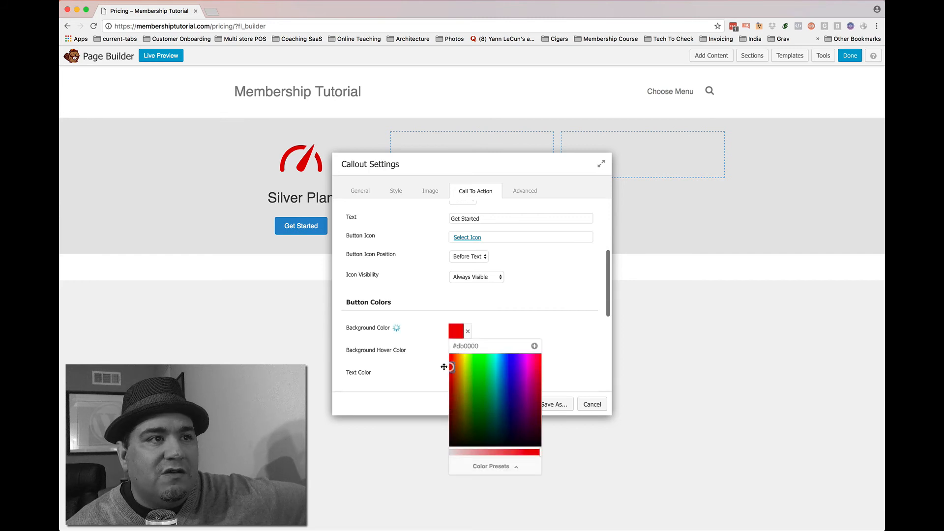
left_click(444, 367)
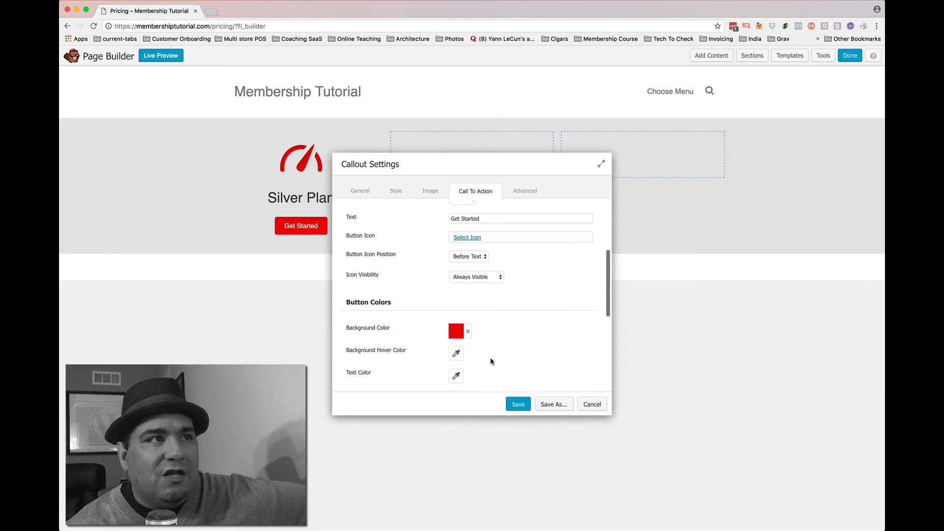
scroll(477, 362, "down", 3)
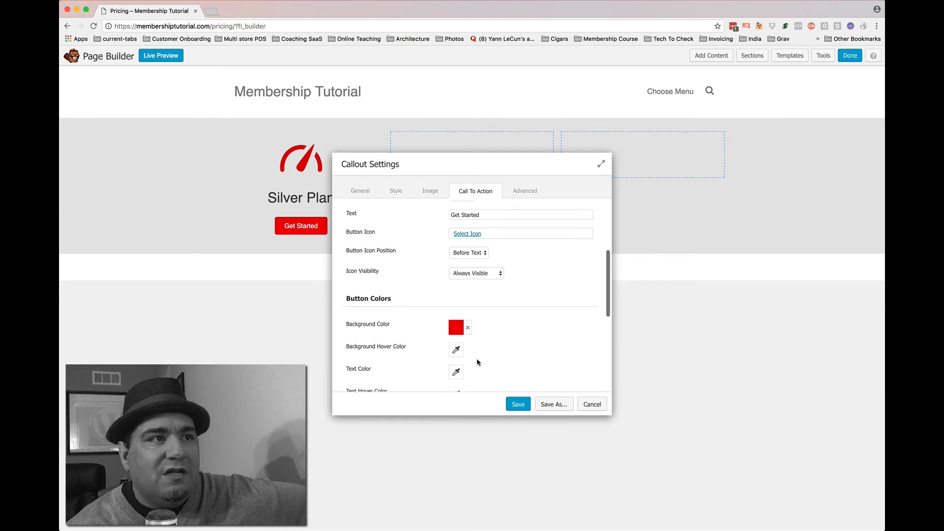
left_click(457, 302)
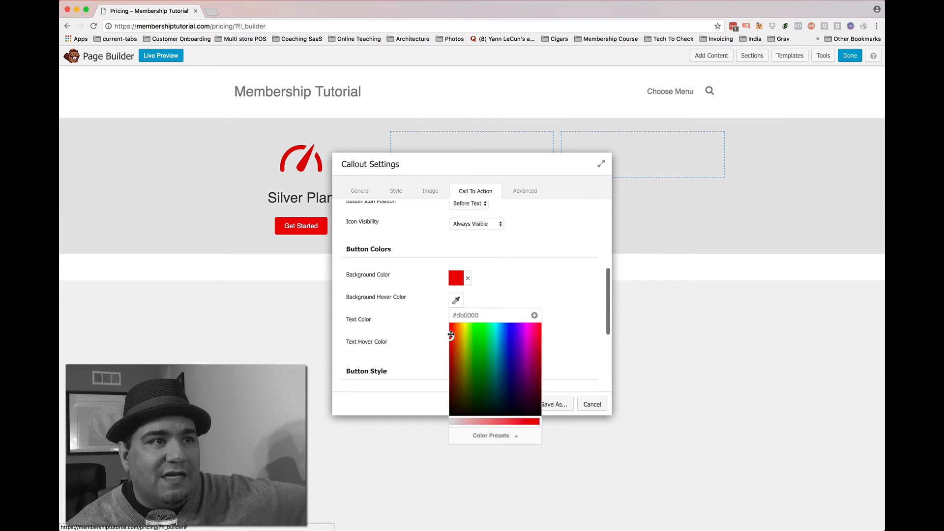
left_click(450, 355)
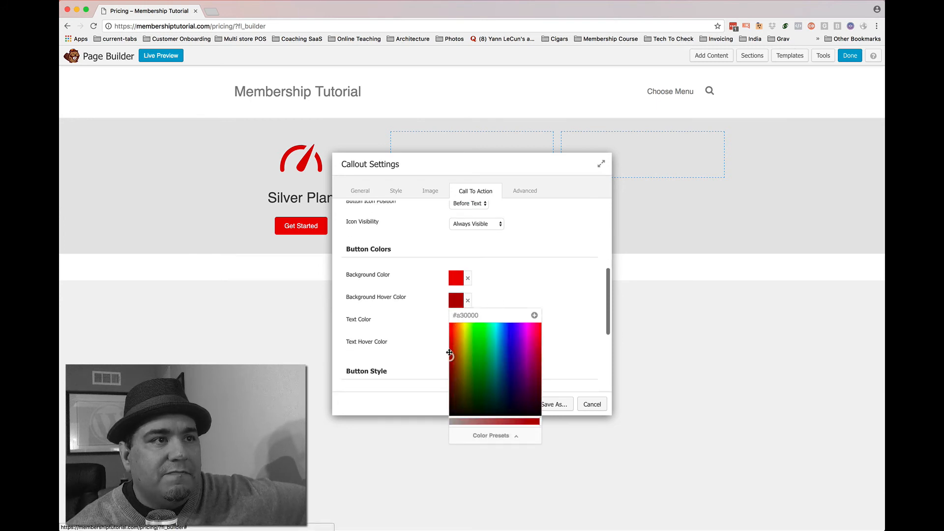
left_click_drag(449, 352, 449, 356)
left_click(487, 307)
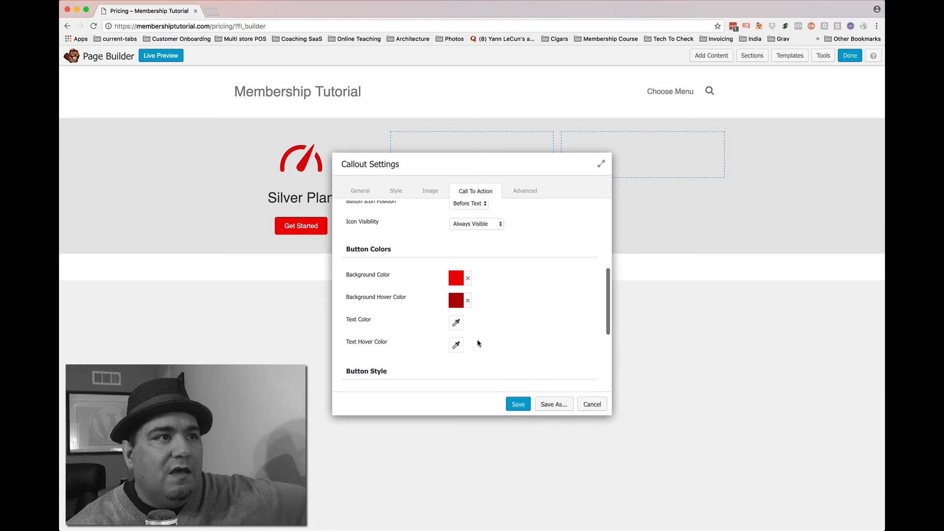
Set the Get Started button's font size to 18 px and its padding to 20 px.
scroll(478, 343, "down", 2)
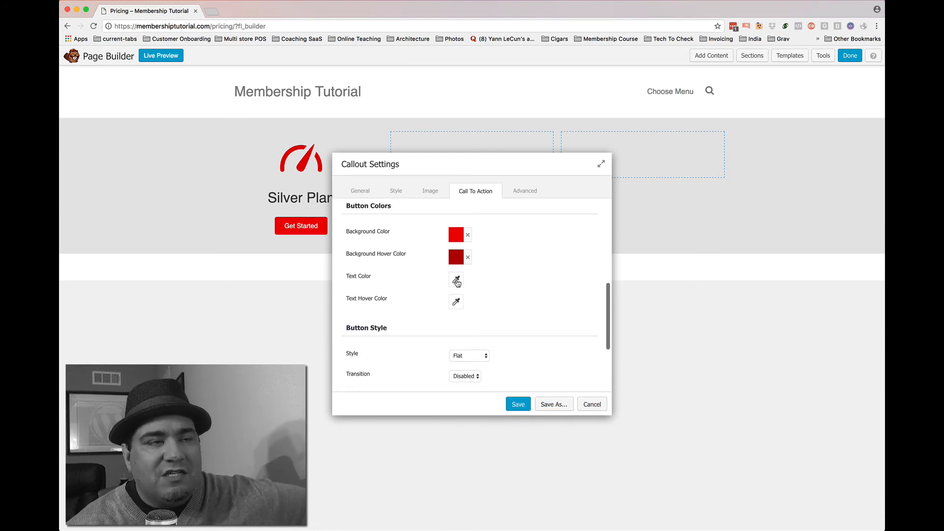
scroll(517, 345, "down", 2)
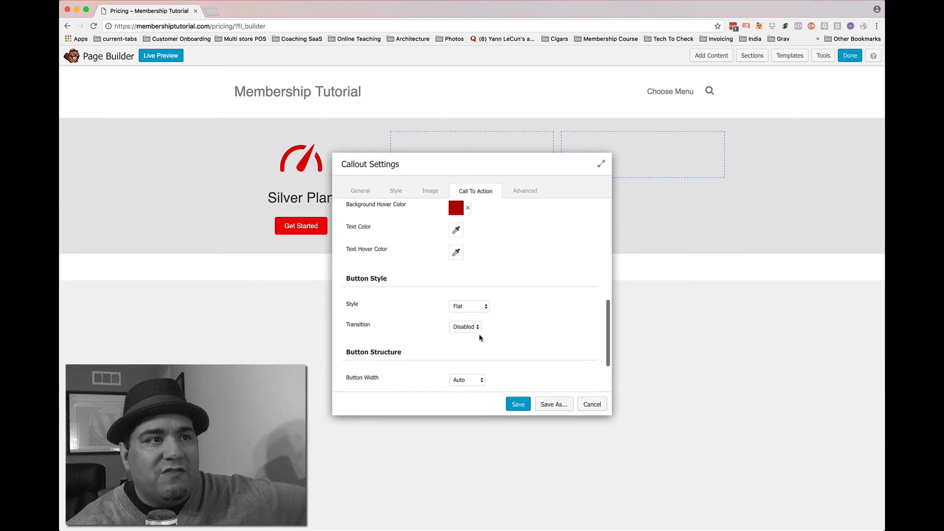
scroll(481, 338, "down", 3)
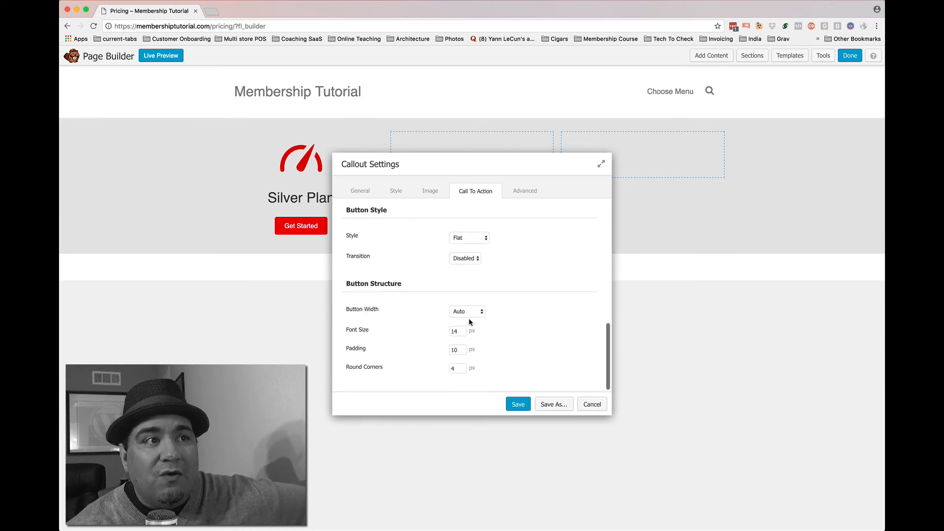
double_click(459, 332)
type("18")
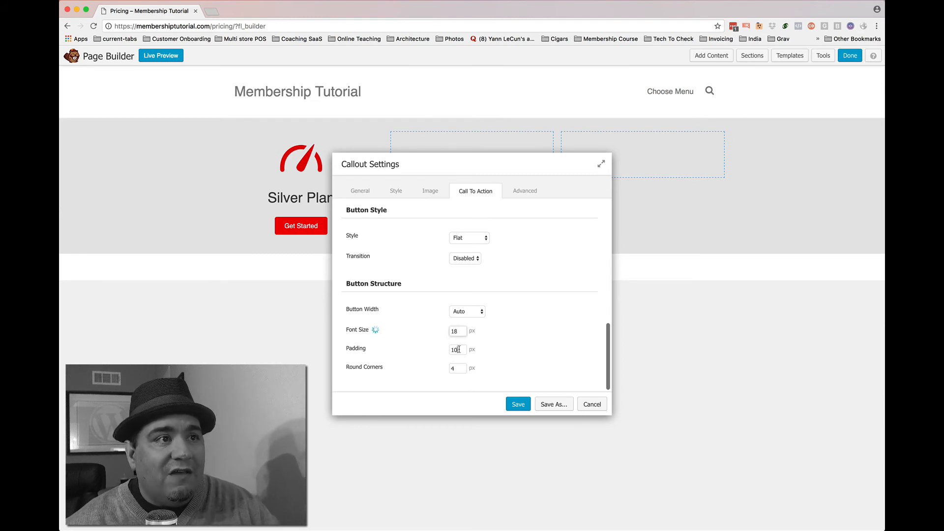
double_click(459, 350)
type("20")
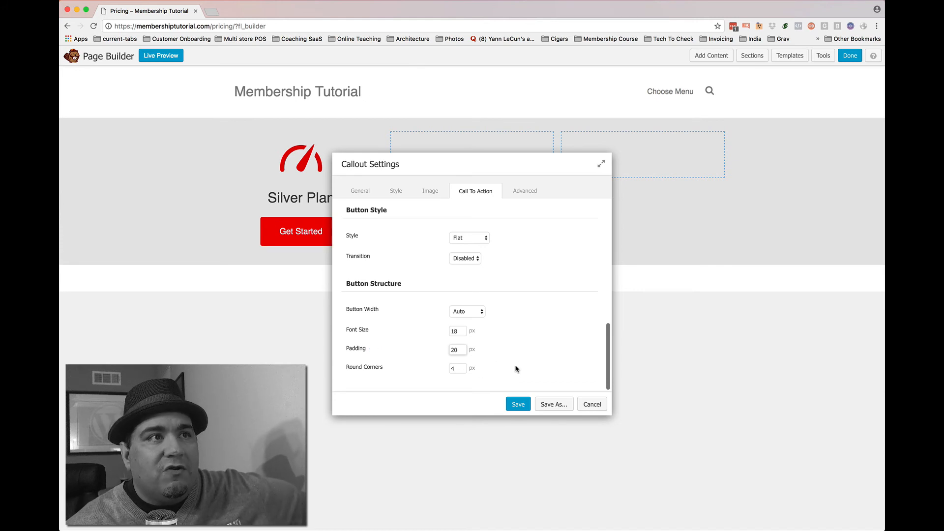
left_click(527, 195)
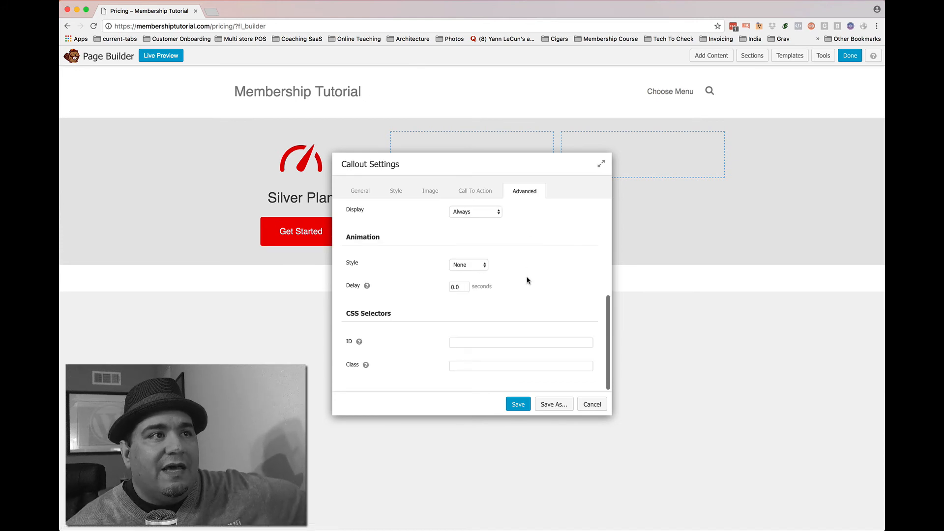
scroll(514, 306, "up", 5)
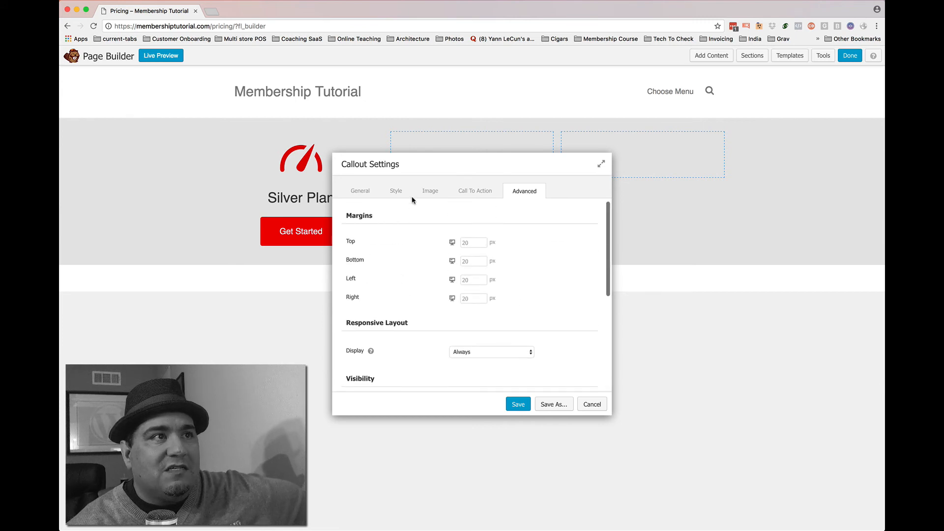
left_click(395, 195)
Enter three lines of text for the Silver Plan callout: "Basic Stuff", "Some Additional Stuff" and "One More Thing".
left_click(369, 195)
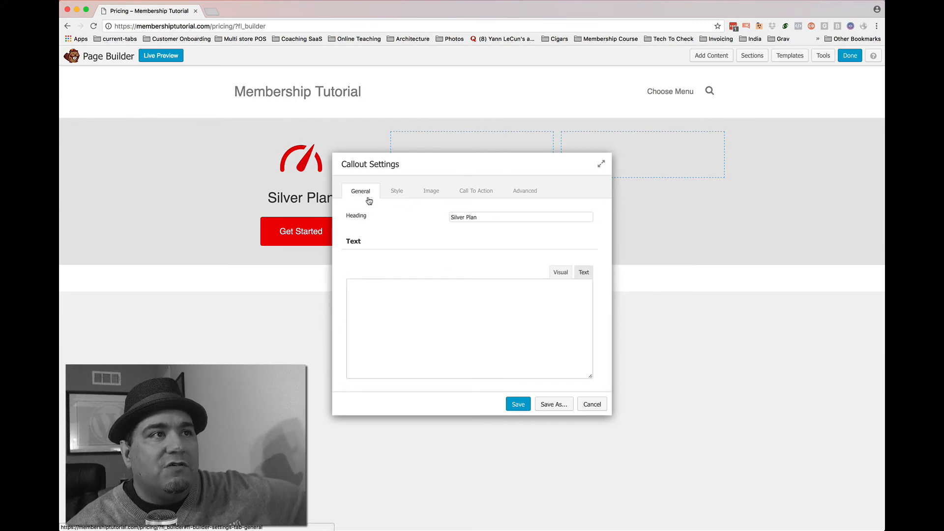
left_click(394, 299)
left_click_drag(445, 168, 542, 154)
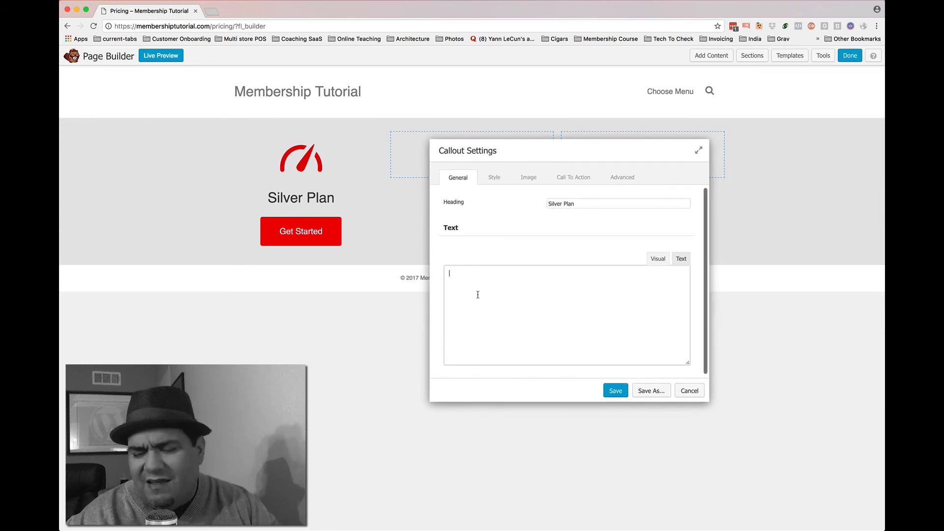
left_click(657, 261)
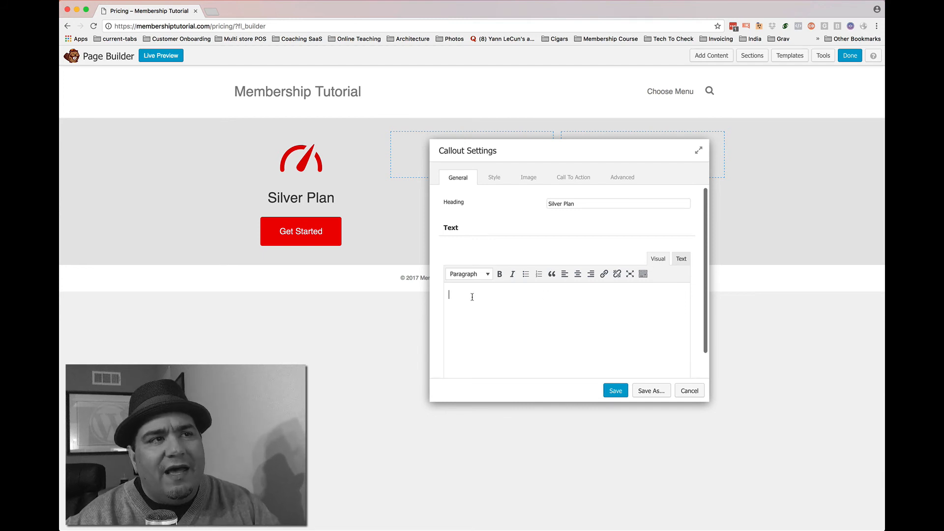
type("Basic Stuff")
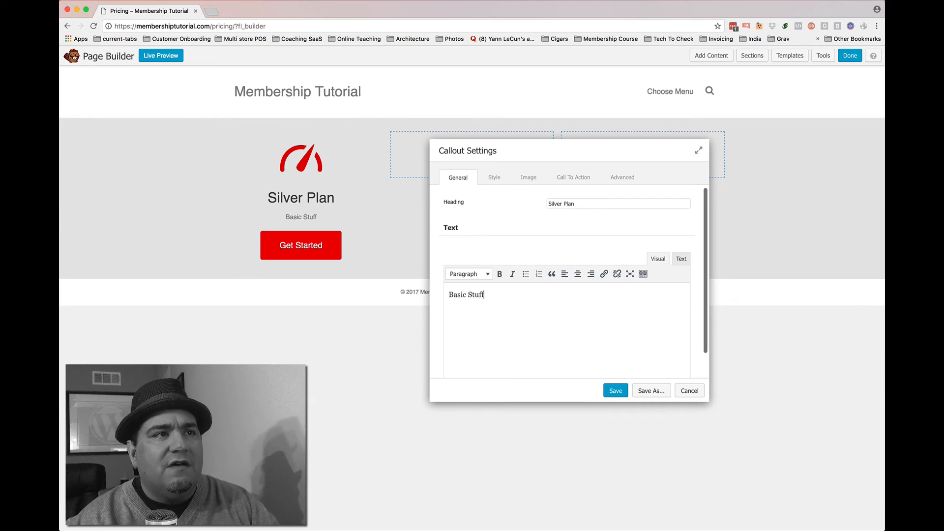
key("Return")
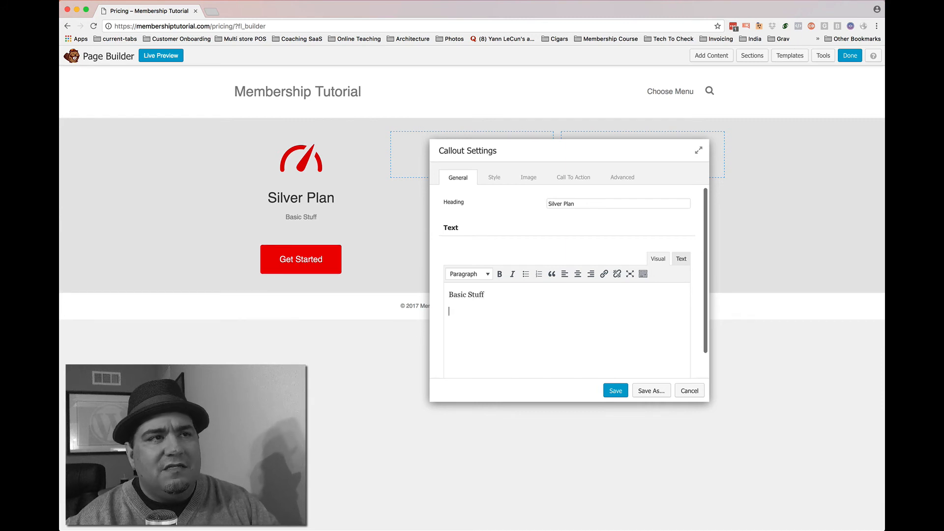
type("Some Addit")
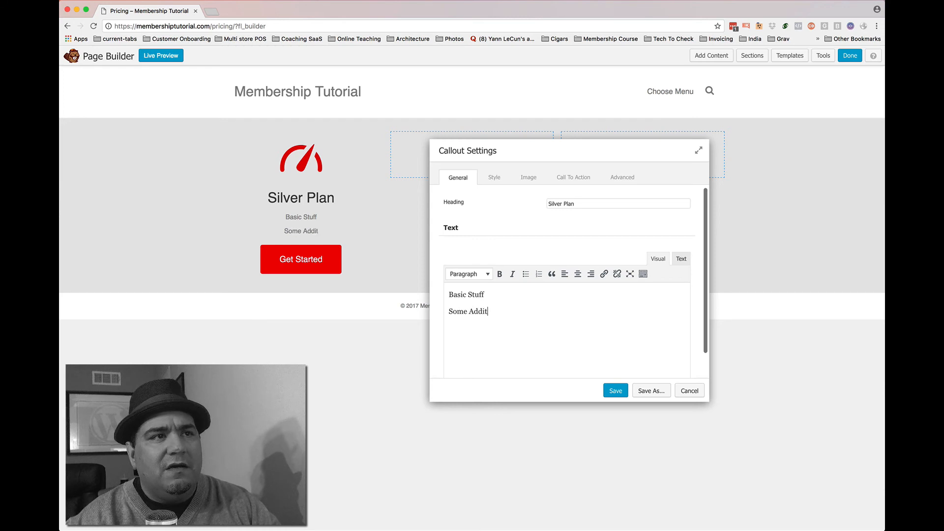
type("ional Stuff")
key("Return")
type("On")
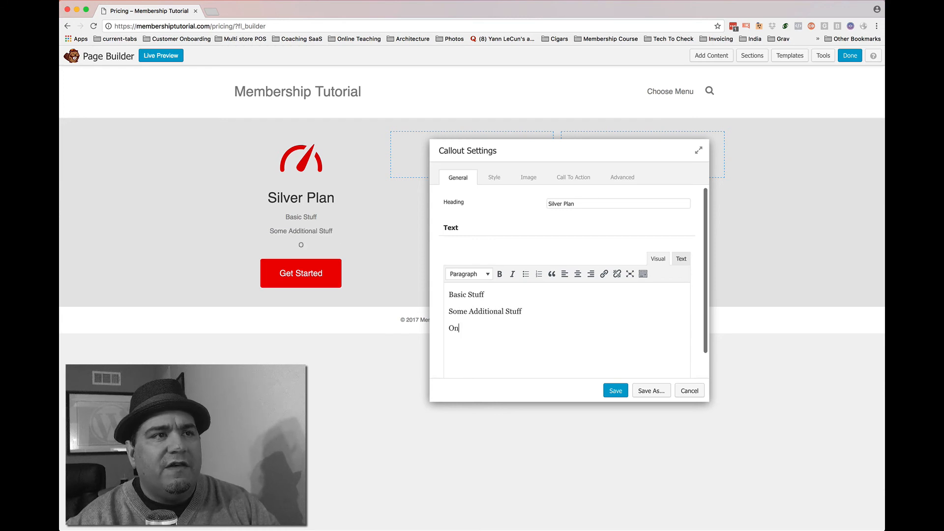
type("e More Thing")
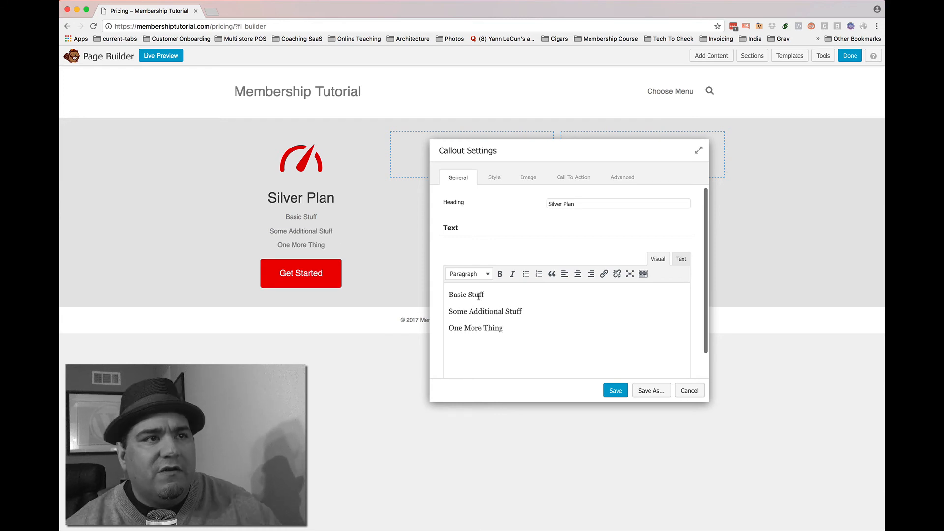
Center-align the three text lines without bullets and save the Silver Plan callout.
left_click_drag(524, 328, 439, 295)
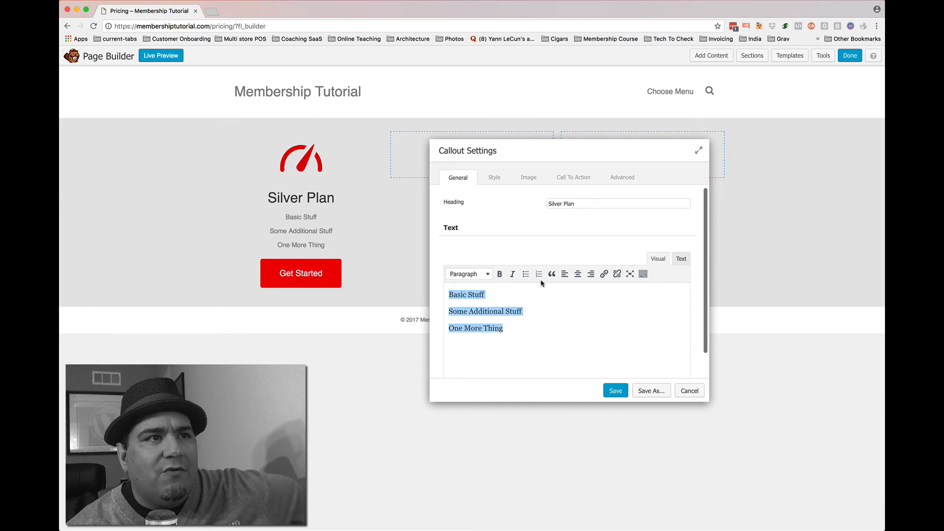
left_click(526, 274)
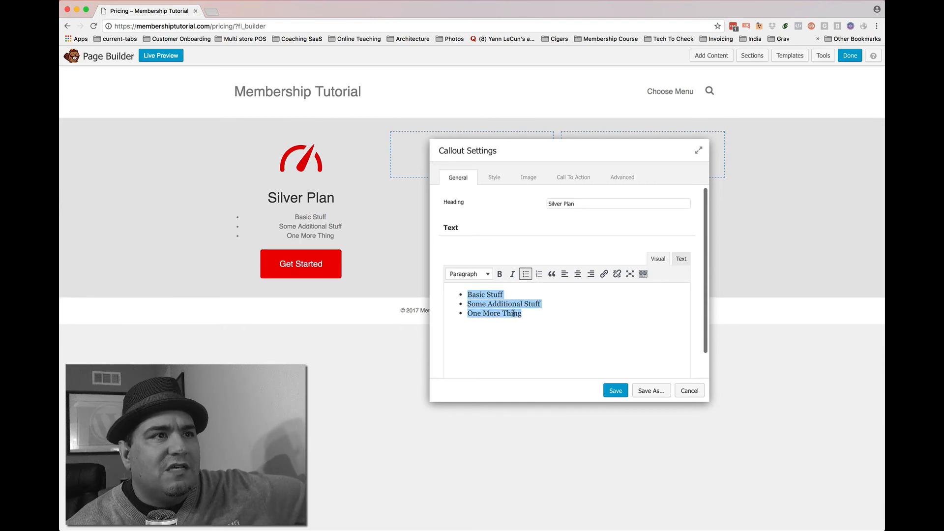
left_click(526, 274)
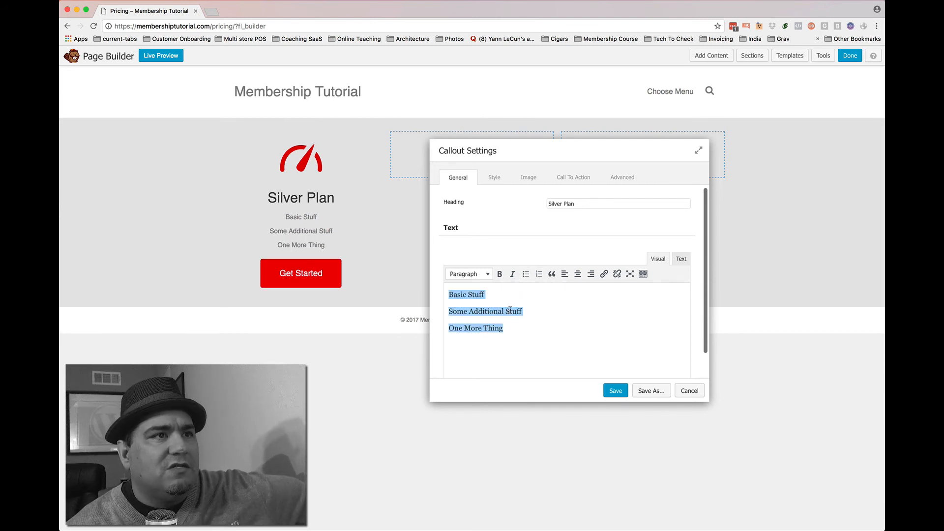
left_click(564, 274)
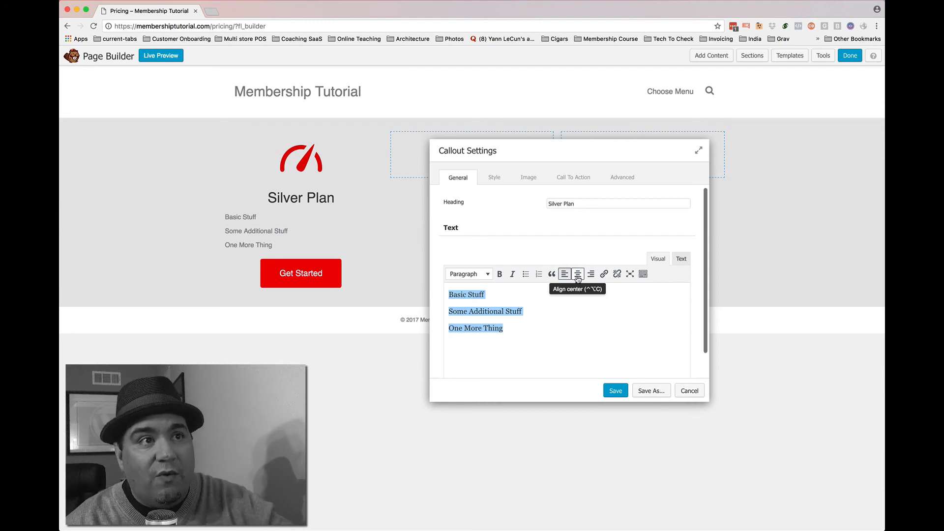
left_click(578, 279)
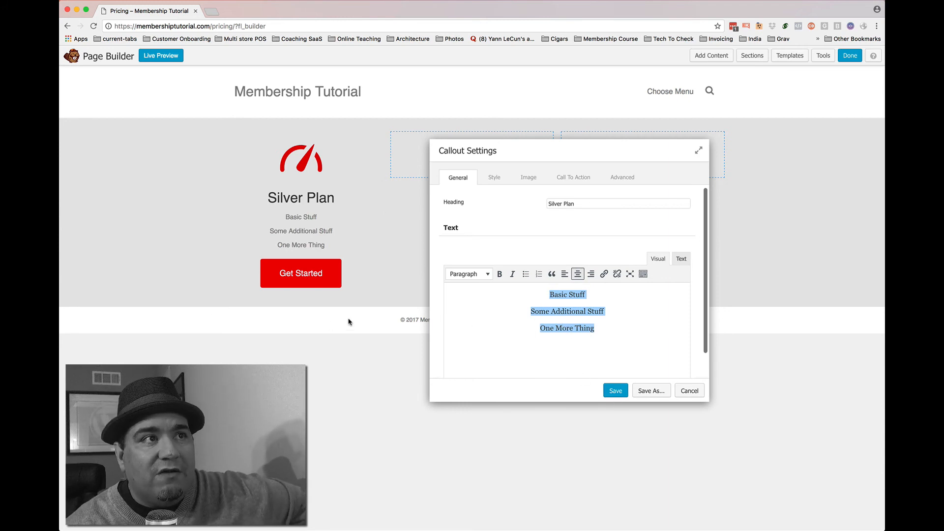
left_click(615, 390)
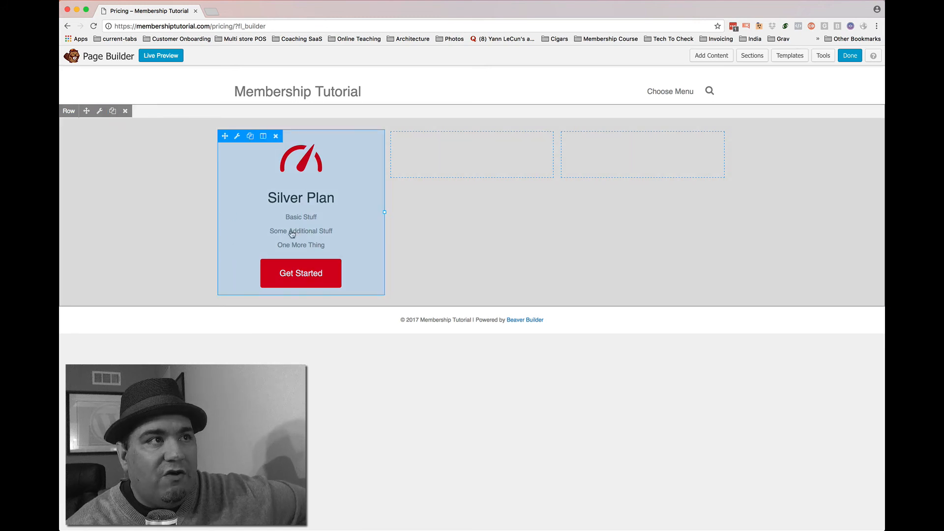
left_click(237, 137)
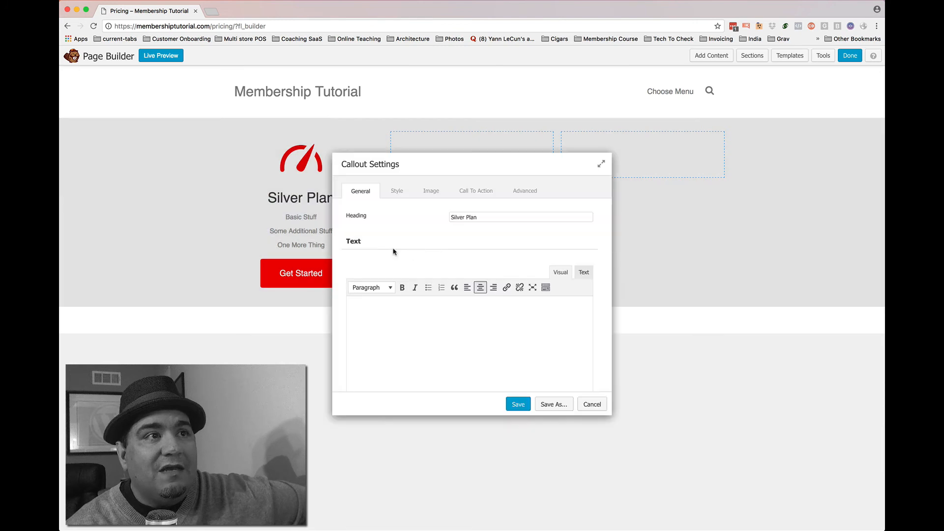
left_click(523, 194)
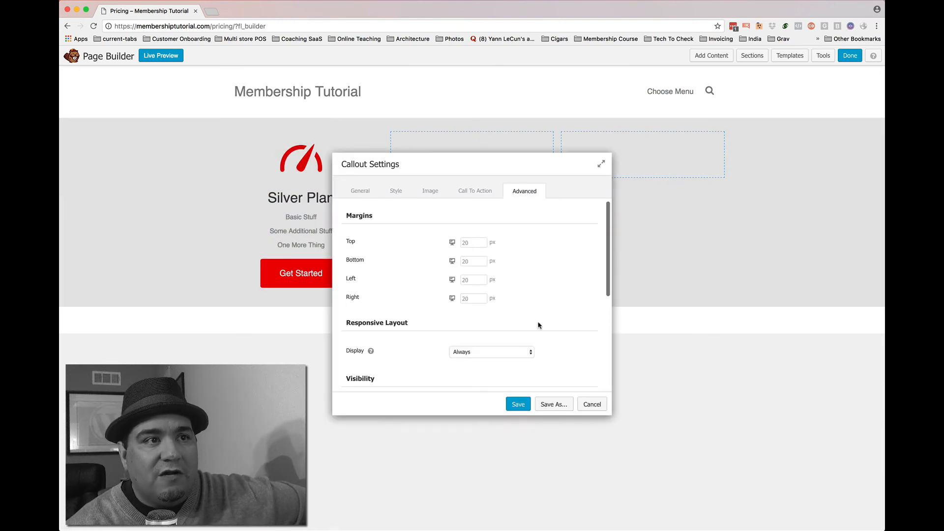
left_click(592, 404)
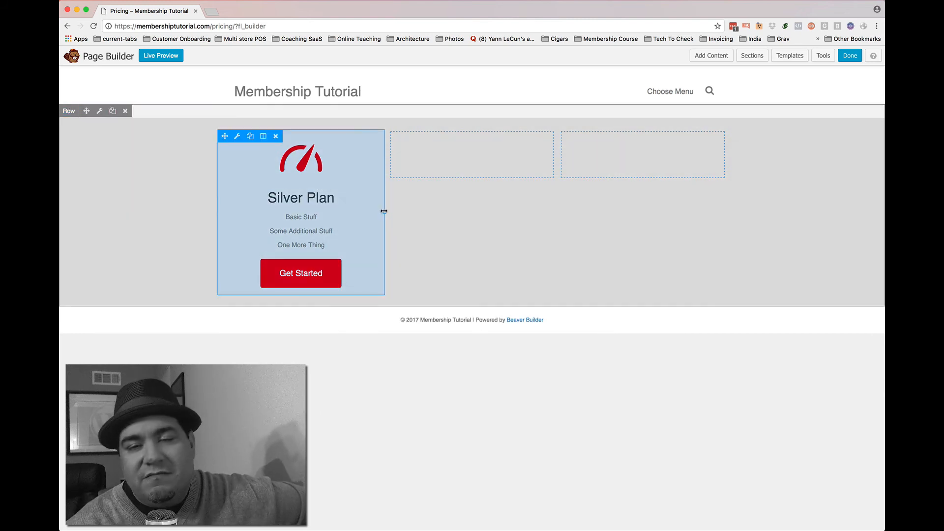
Narrow the Silver Plan column to about 25% and the third column to a similar width, widening the middle column.
left_click_drag(384, 211, 342, 212)
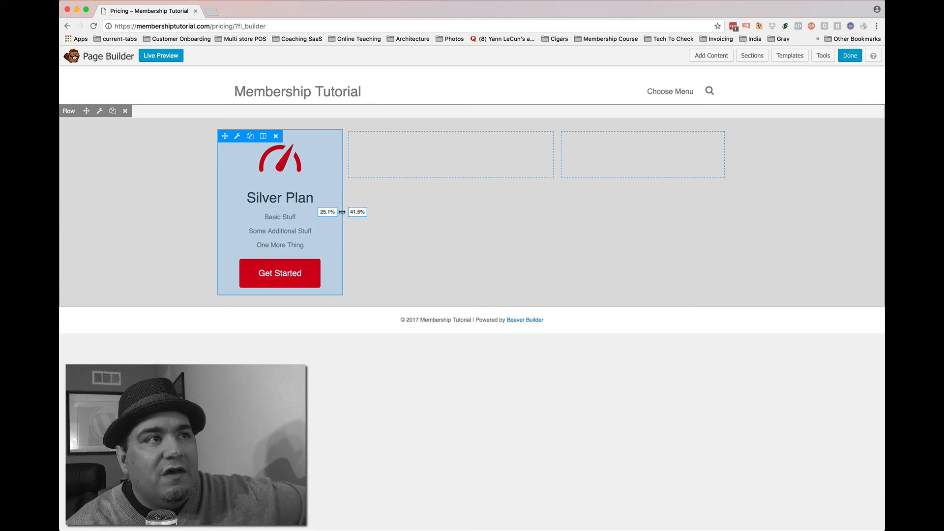
left_click_drag(341, 212, 341, 212)
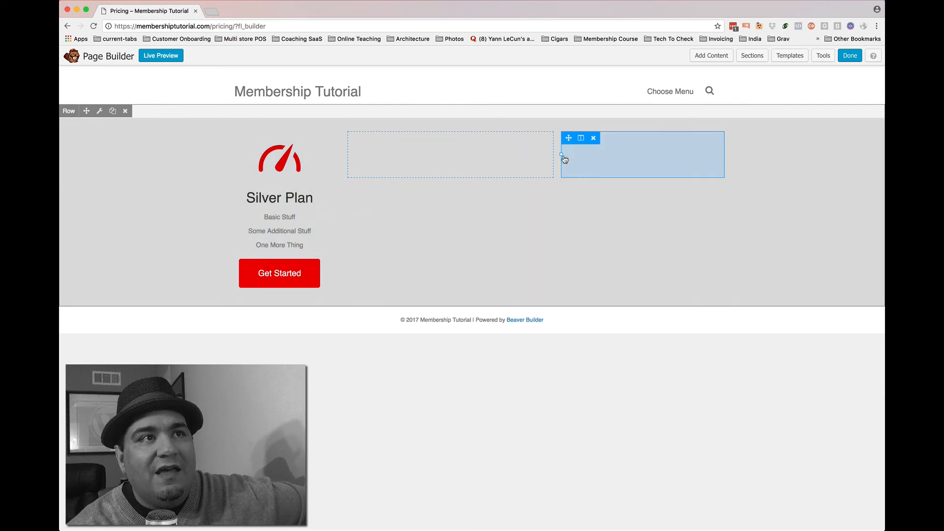
left_click_drag(564, 158, 606, 158)
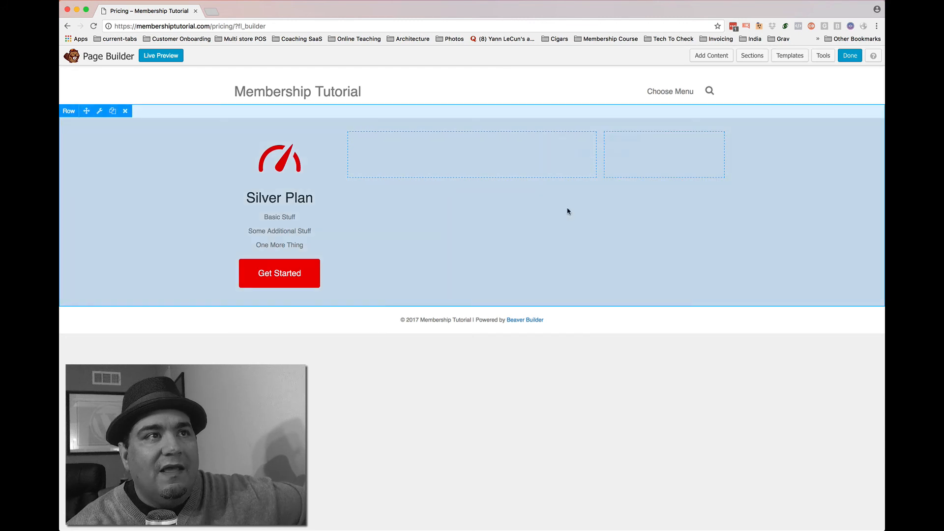
Duplicate the Silver Plan callout and move the copy into the empty third column.
mouse_move(256, 183)
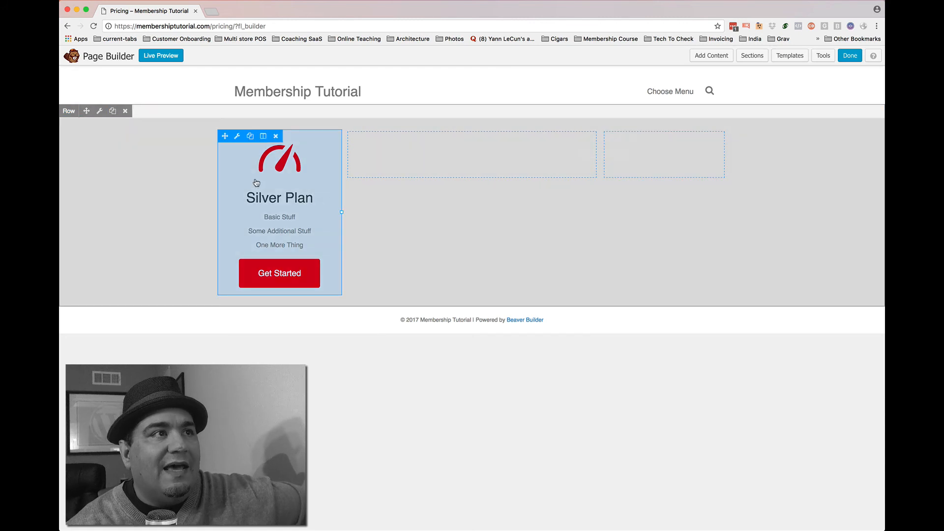
left_click(250, 138)
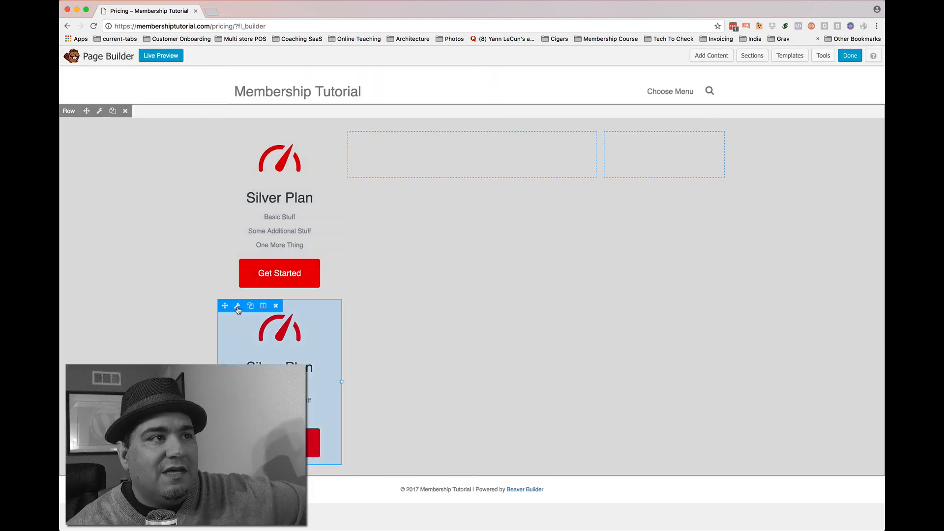
left_click_drag(225, 306, 648, 185)
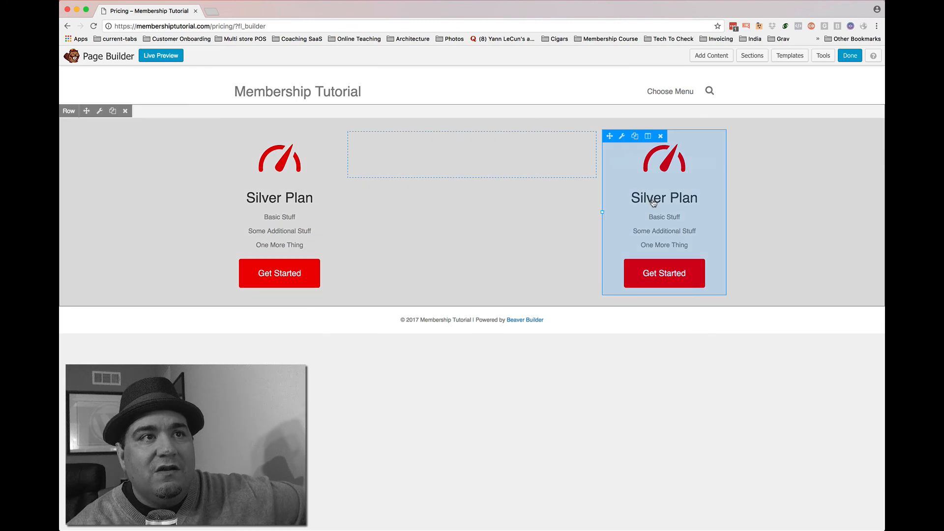
Change the heading of the third column's callout to "Platinum Plan" and save it.
left_click(649, 202)
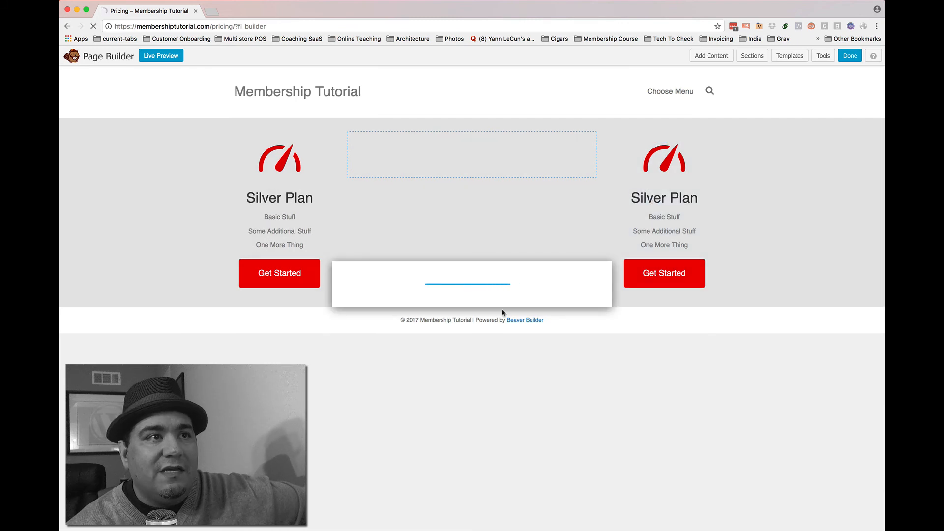
left_click_drag(465, 217, 430, 220)
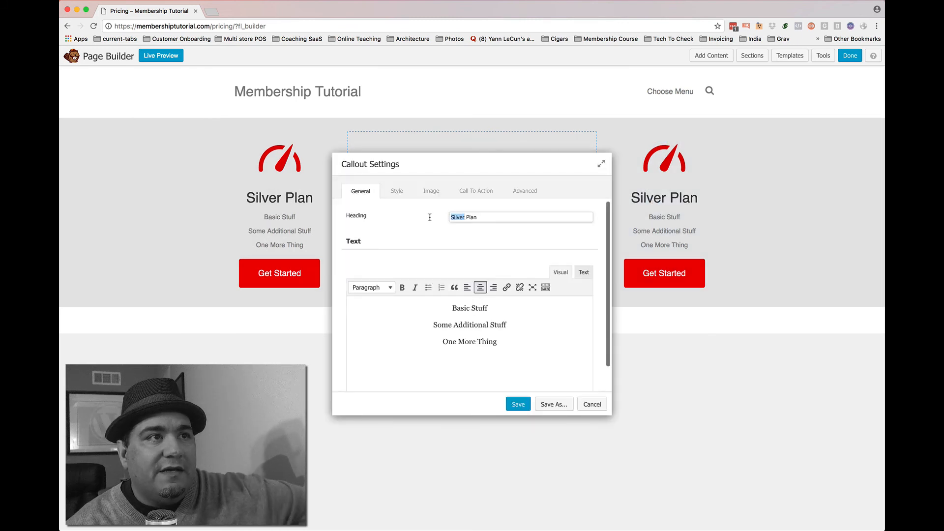
type("Platinum")
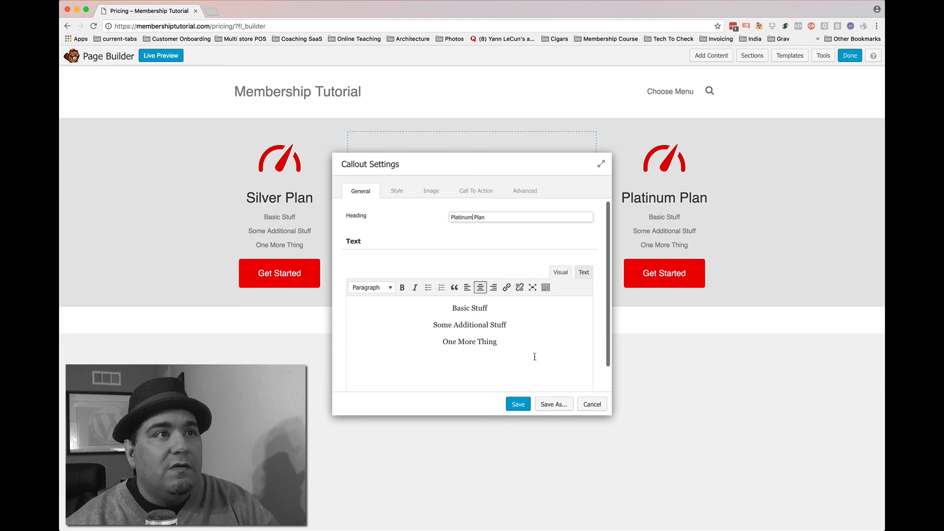
left_click(519, 405)
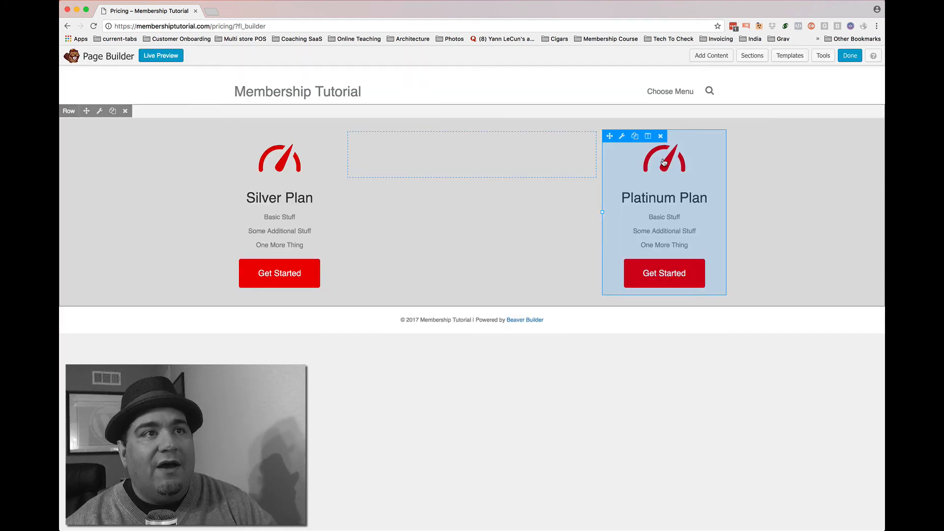
Search the site's posts for "plat", link the Platinum Plan callout to Platinum Membership and save it.
left_click(670, 273)
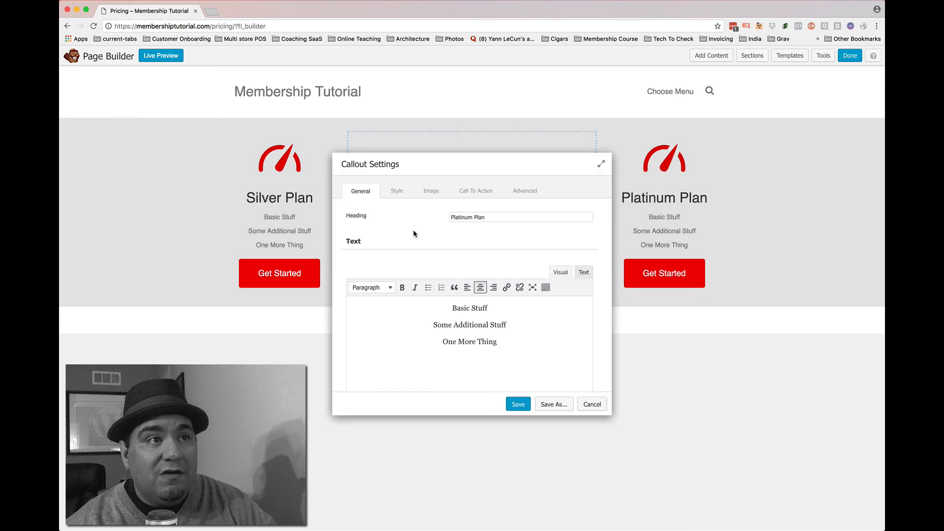
left_click(476, 192)
left_click(580, 245)
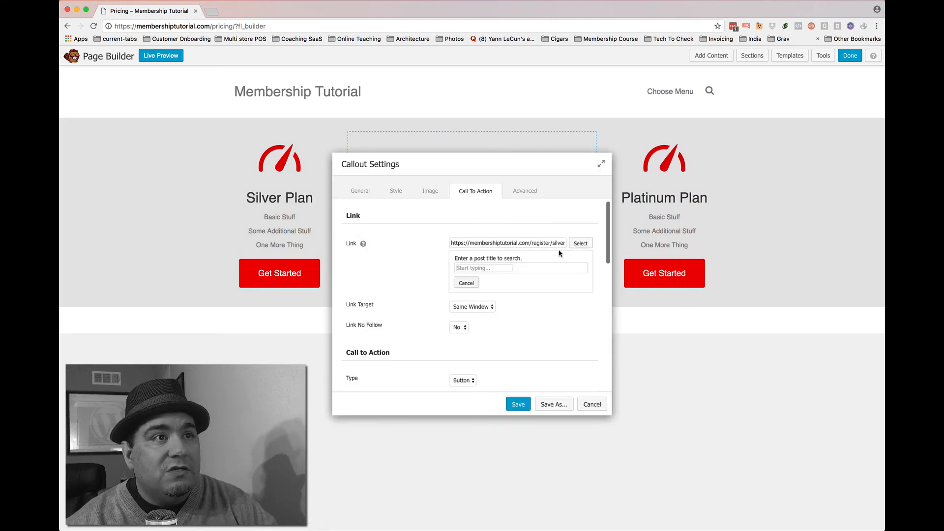
left_click(502, 267)
type("plat")
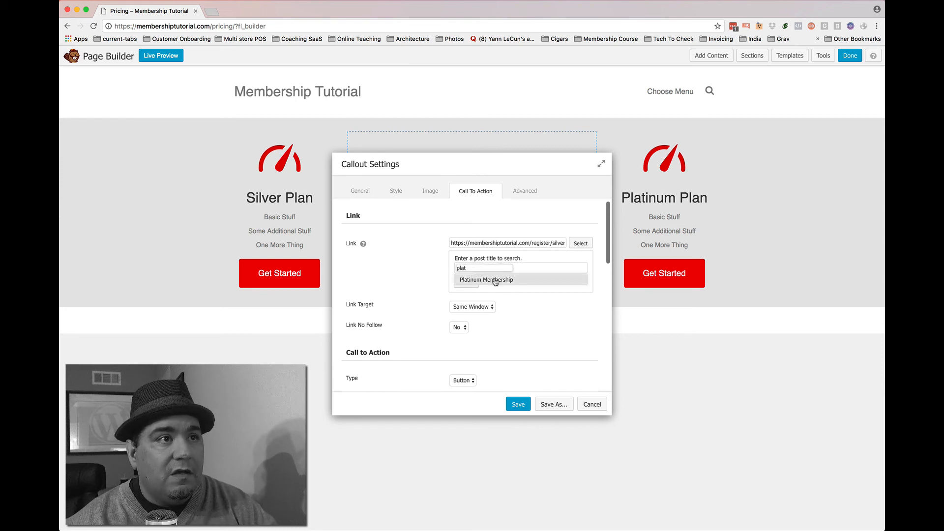
left_click(496, 283)
left_click(518, 404)
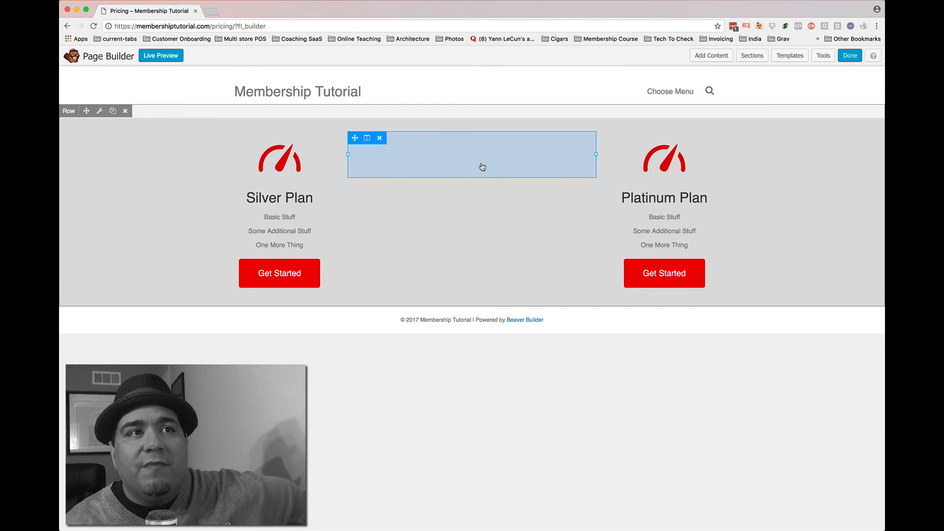
Change the Silver Plan callout's heading to "Silver Plan - $50/Year" and save it.
left_click(300, 202)
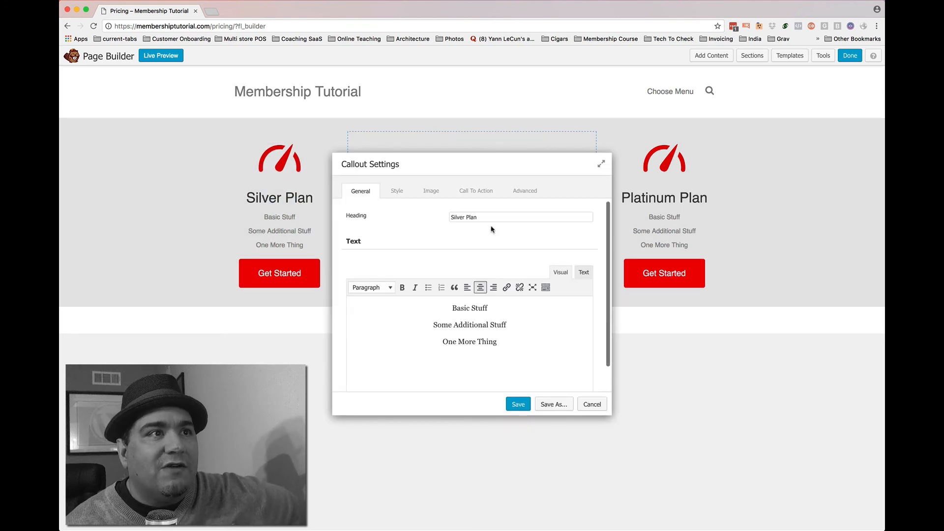
type("-")
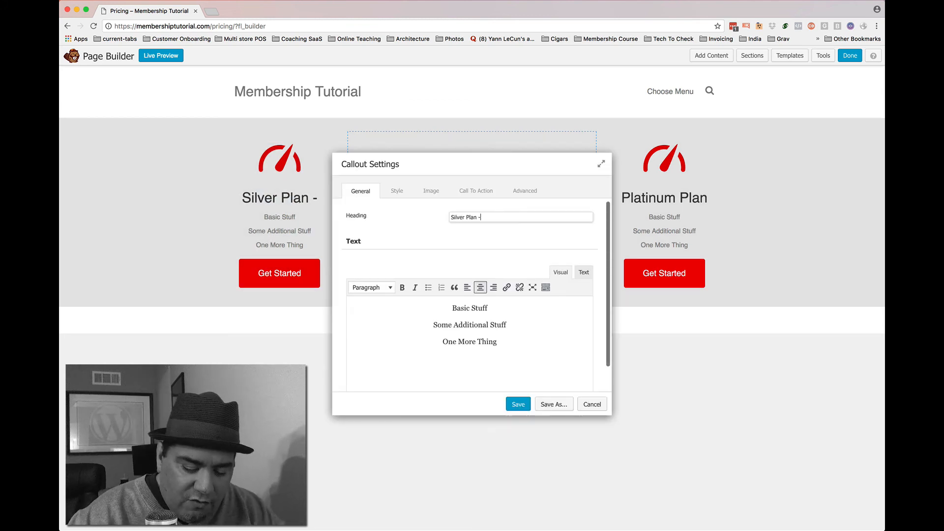
type(" $50/")
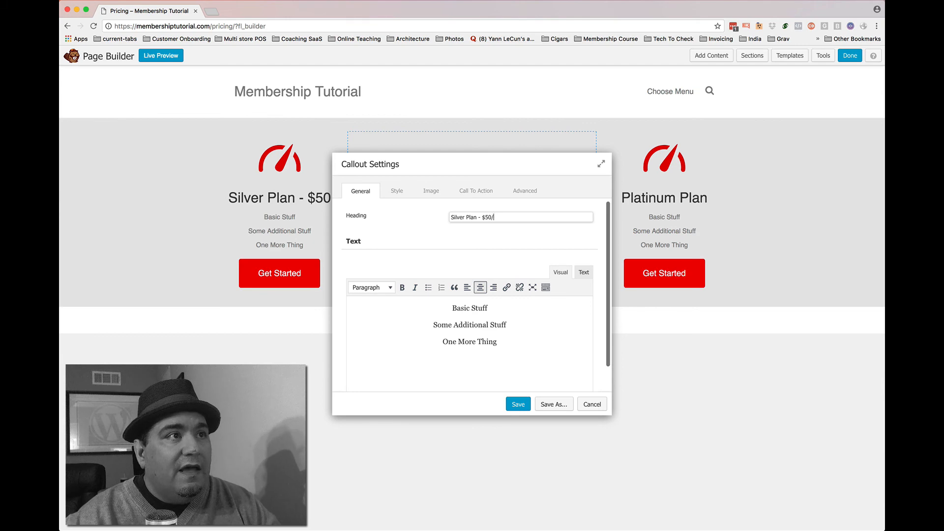
type("Year")
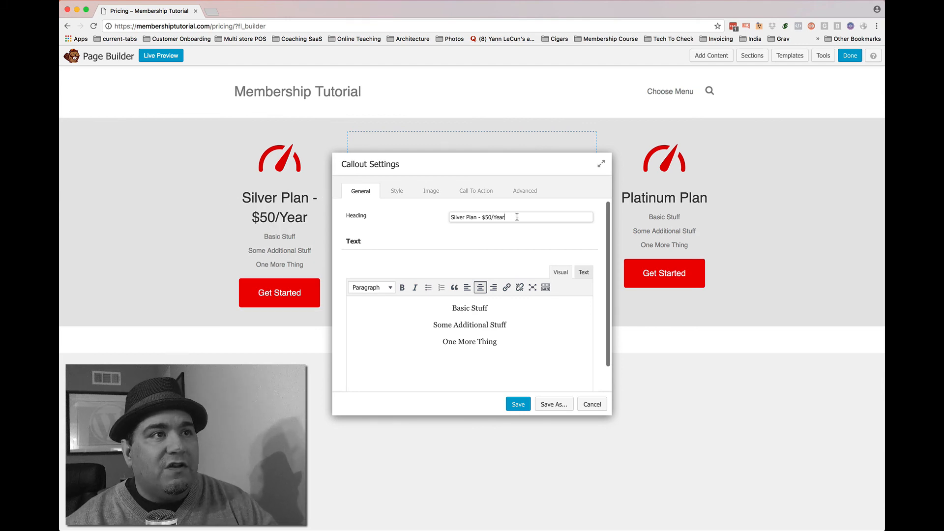
left_click(519, 404)
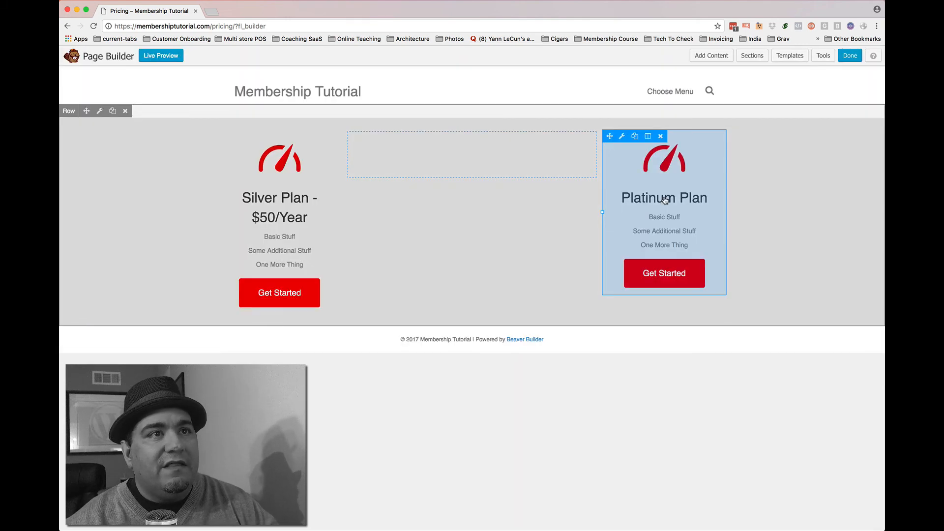
Change the Platinum Plan callout's heading to "Platinum Plan - $200/Year" and save it.
left_click(665, 199)
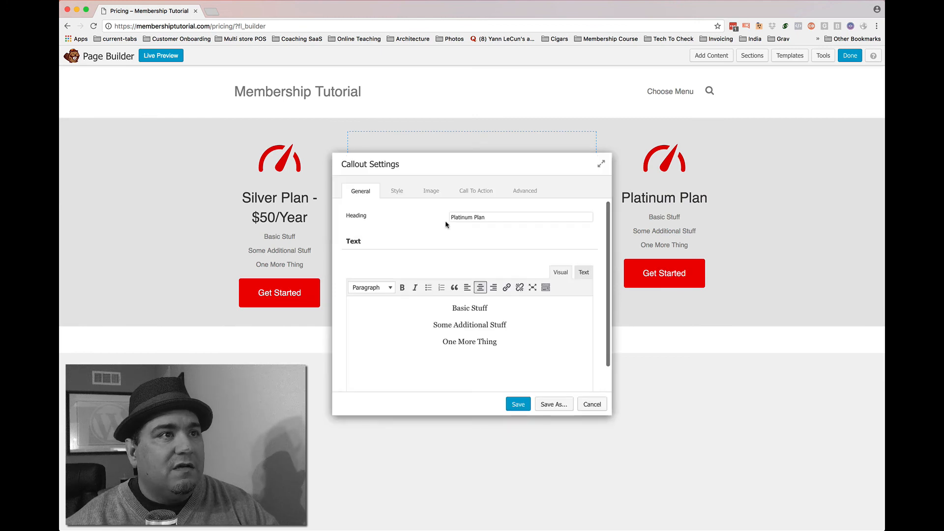
type("- $")
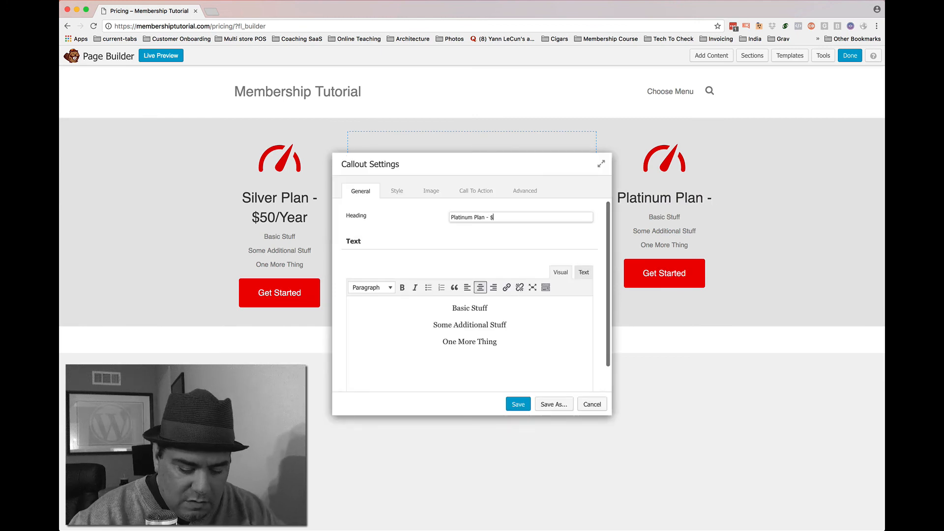
type("200/y")
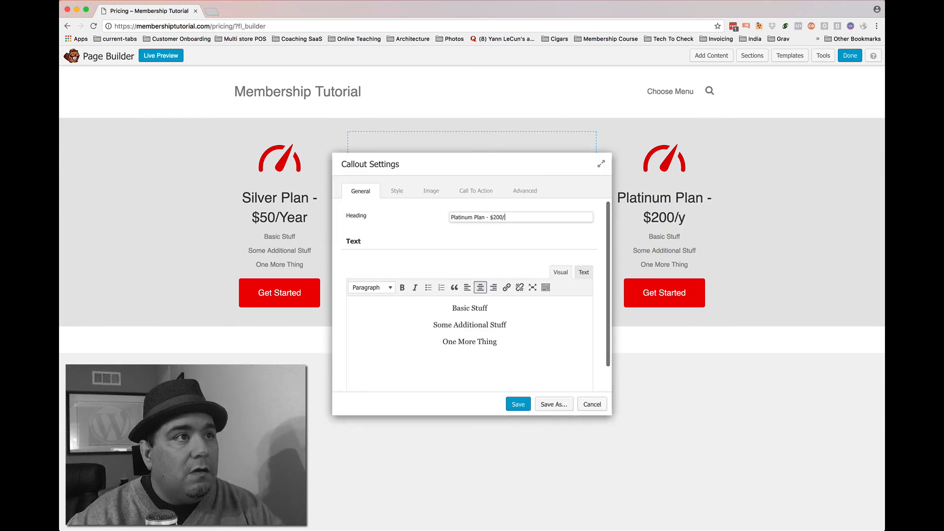
key("BackSpace")
type("Year")
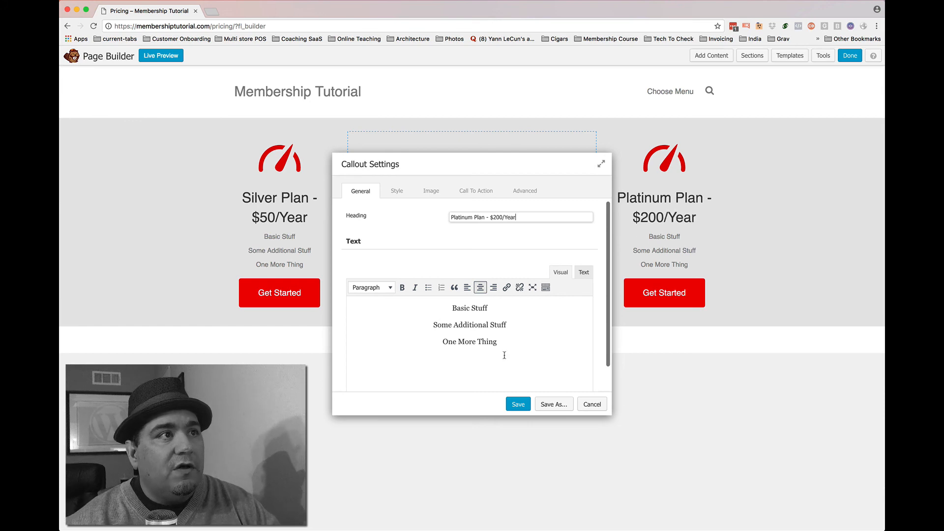
left_click(519, 405)
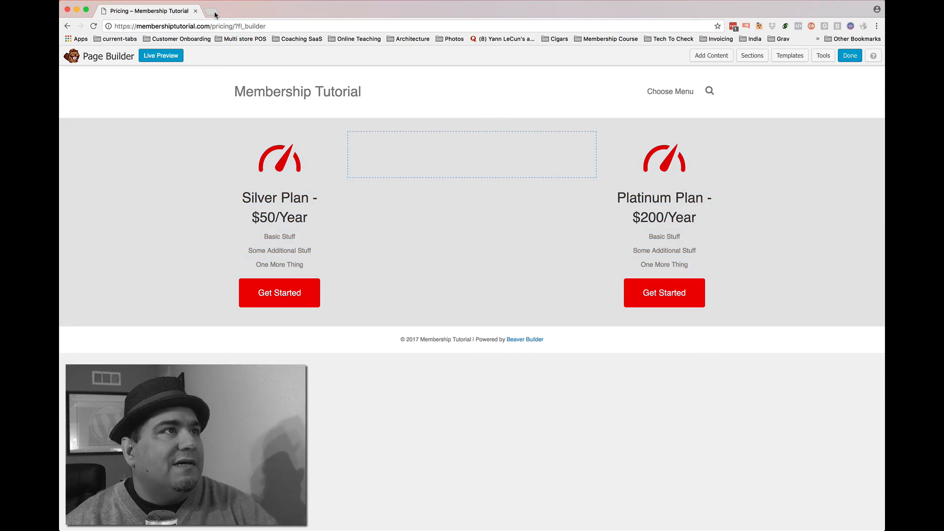
Open the Themecloud website, themecloud.io, in a new browser tab and go to its pricing page.
key("super+t")
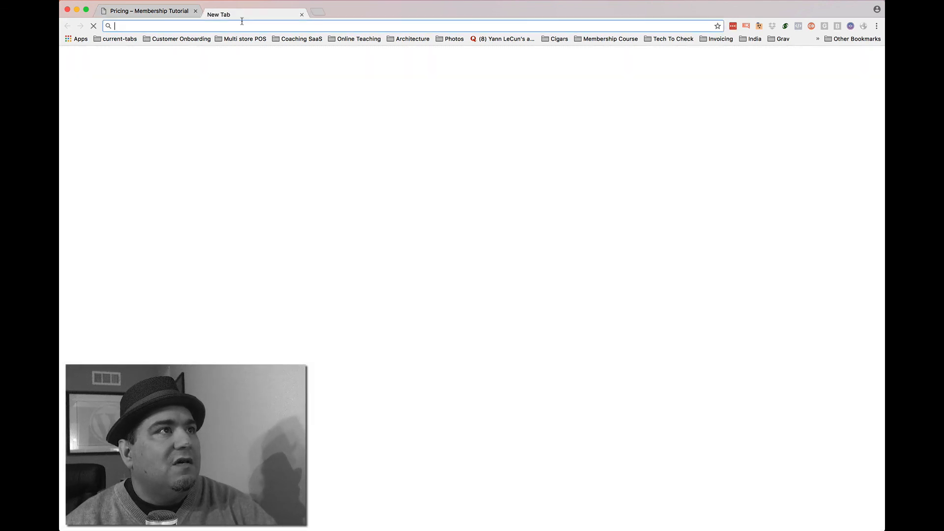
type("th")
key("BackSpace")
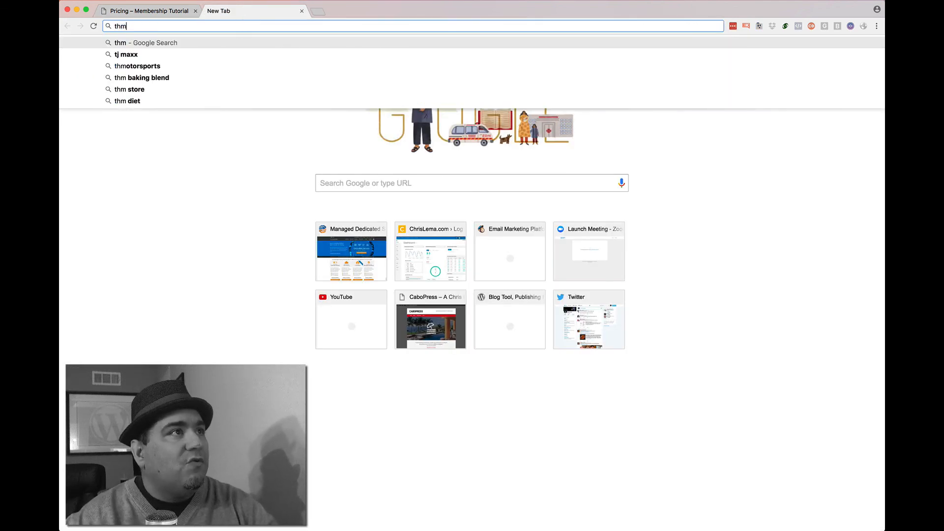
key("Down")
key("Return")
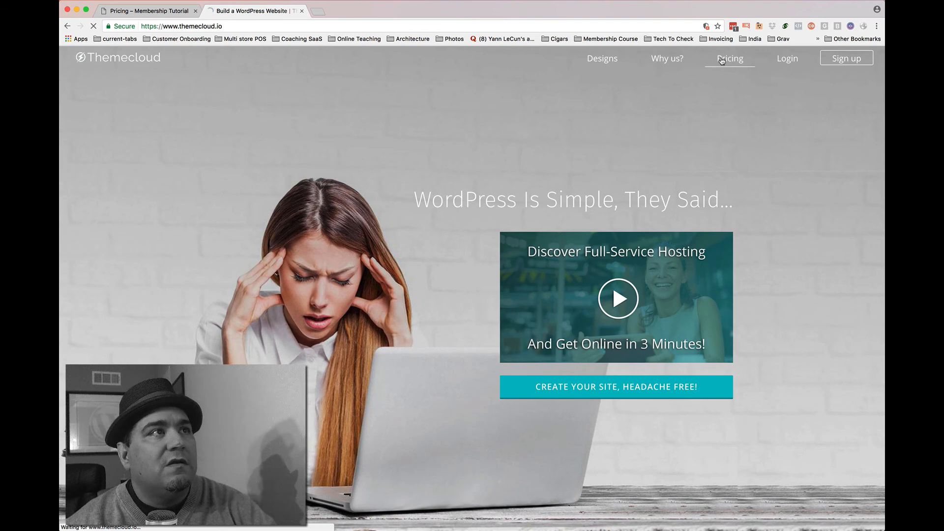
left_click(722, 60)
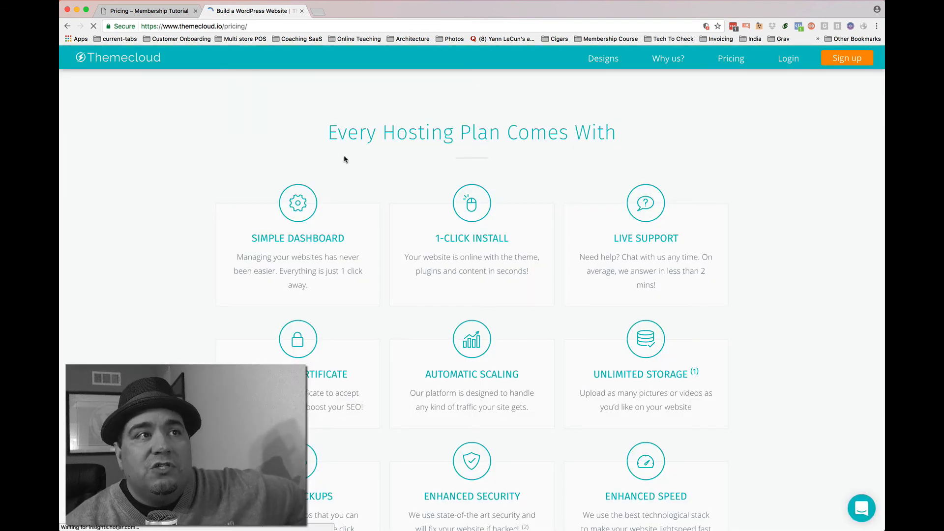
Examine the layout of Themecloud's pricing page, from the hosting features and plan table to the FAQ, and close the page.
scroll(395, 321, "down", 3)
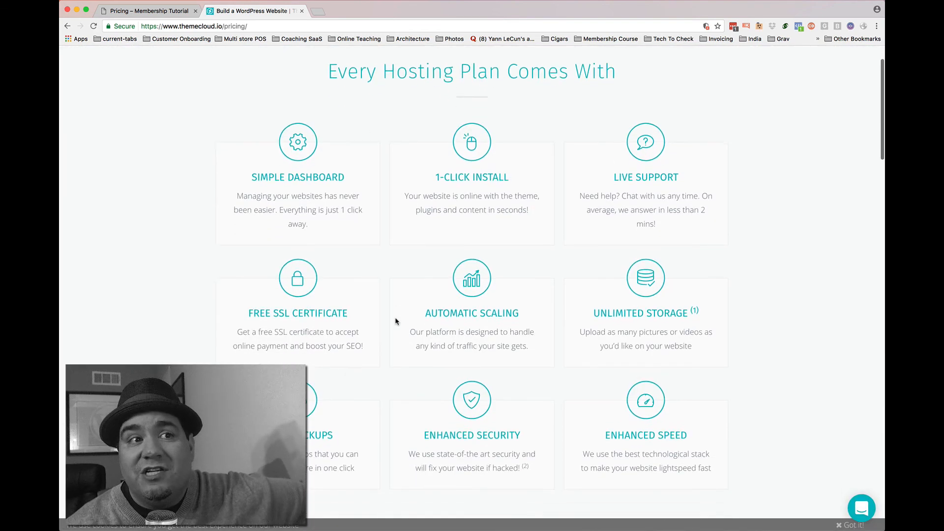
scroll(396, 321, "down", 2)
scroll(551, 375, "down", 5)
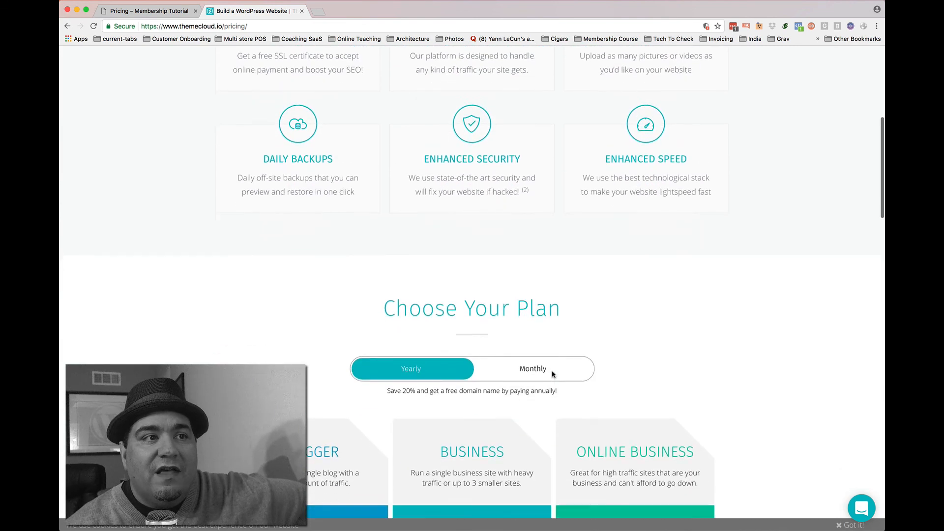
scroll(608, 379, "down", 3)
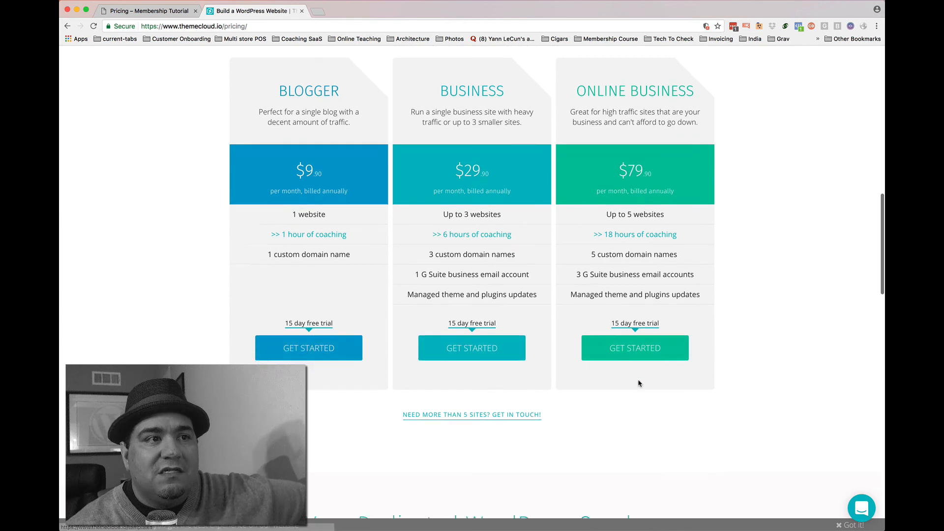
scroll(634, 379, "down", 6)
scroll(413, 338, "down", 9)
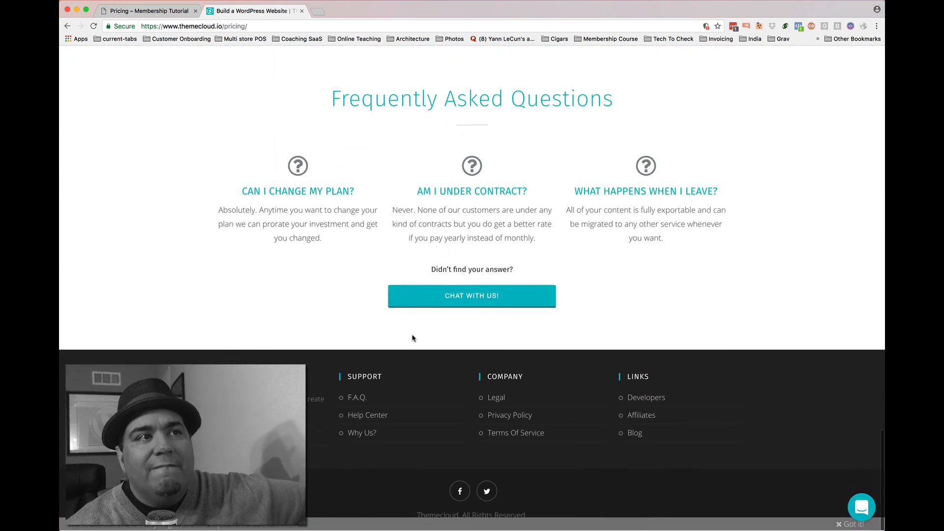
scroll(412, 338, "up", 5)
scroll(413, 338, "up", 15)
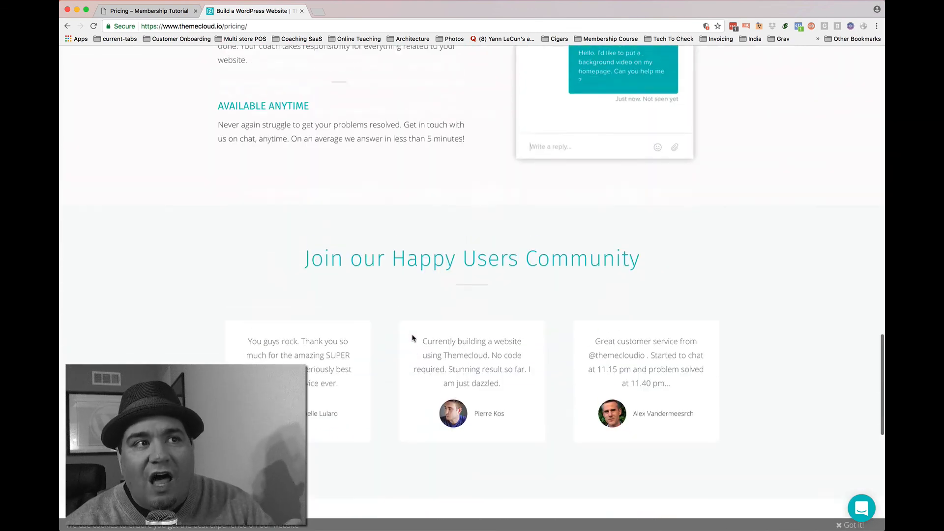
scroll(413, 338, "up", 8)
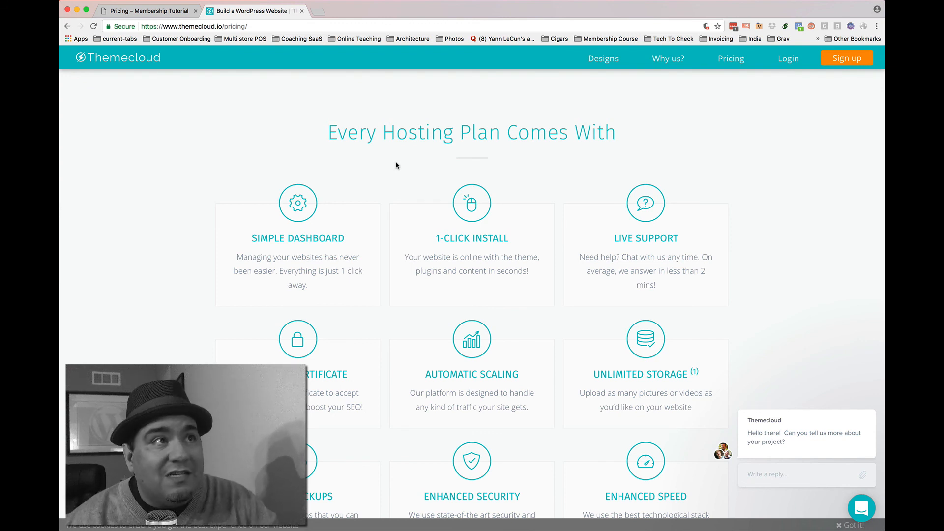
left_click(302, 11)
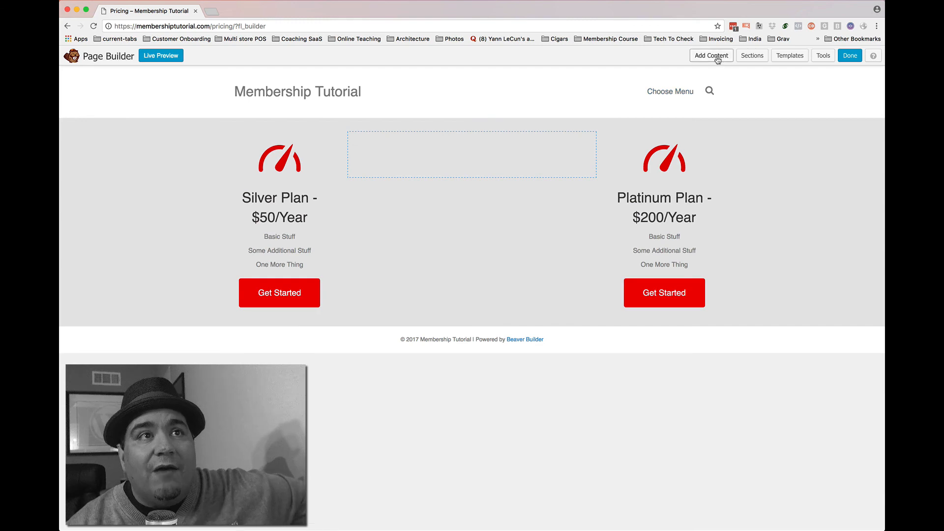
Add an empty one-column row above the row holding the plan callouts.
left_click(713, 57)
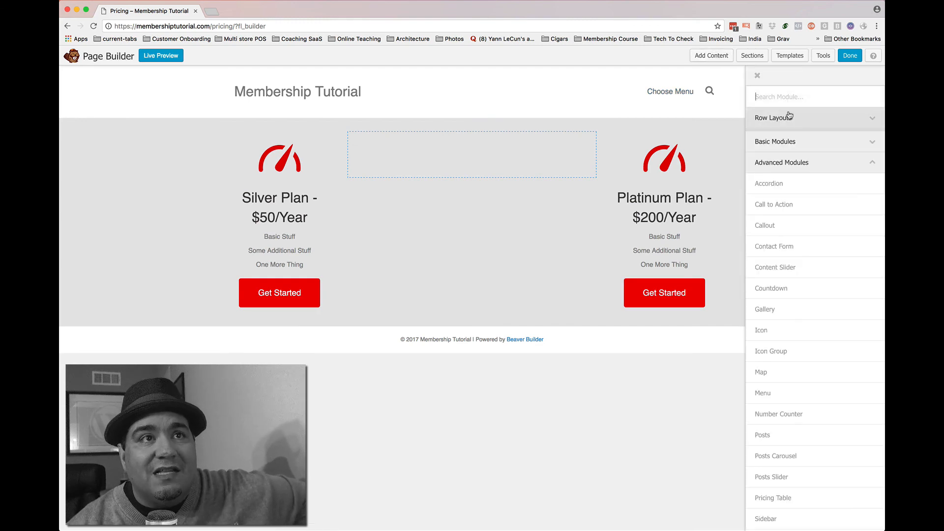
left_click(789, 117)
left_click_drag(787, 134, 611, 130)
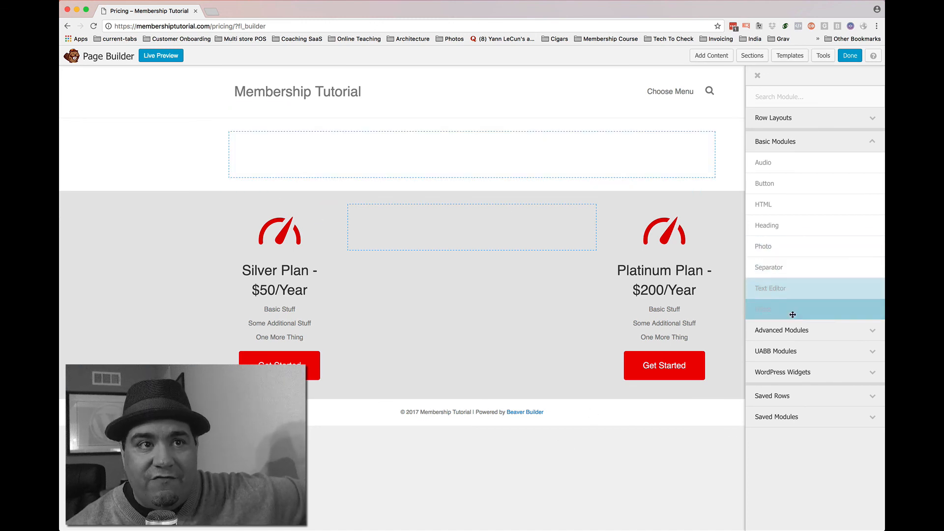
Look through the Advanced Modules and UABB Modules for content elements suited to the pricing page.
left_click(790, 330)
scroll(803, 250, "down", 2)
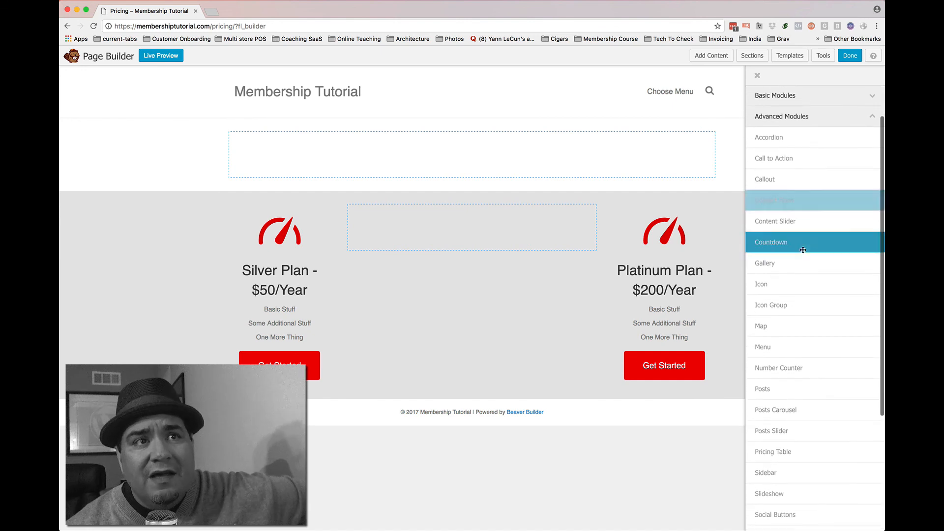
scroll(803, 250, "down", 1)
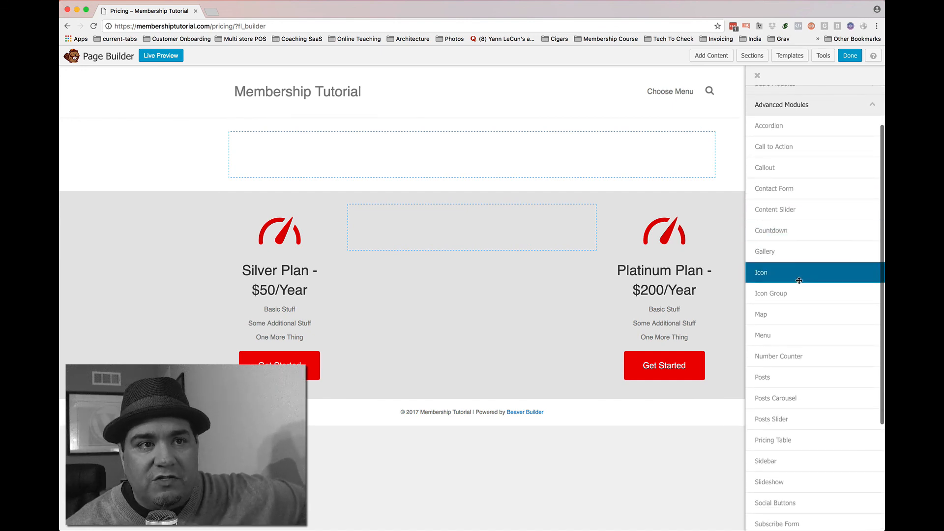
scroll(803, 268, "down", 6)
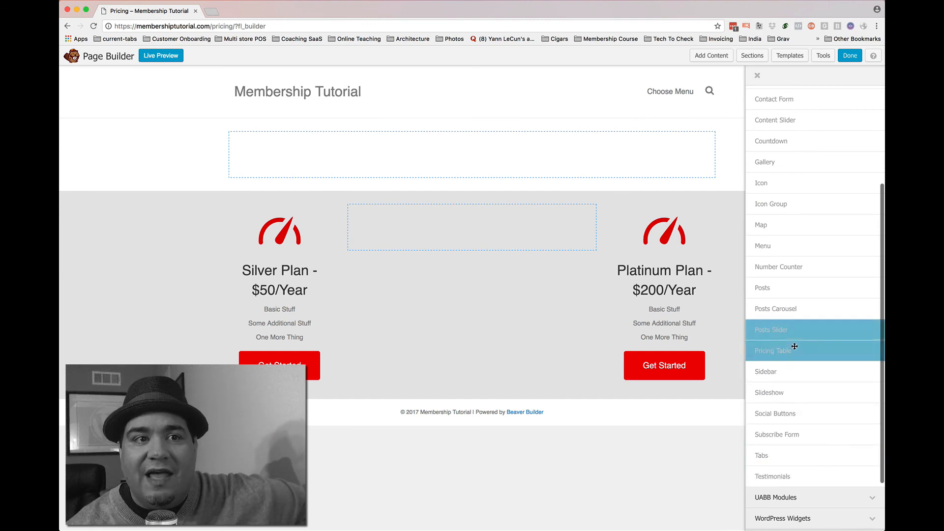
scroll(793, 354, "down", 2)
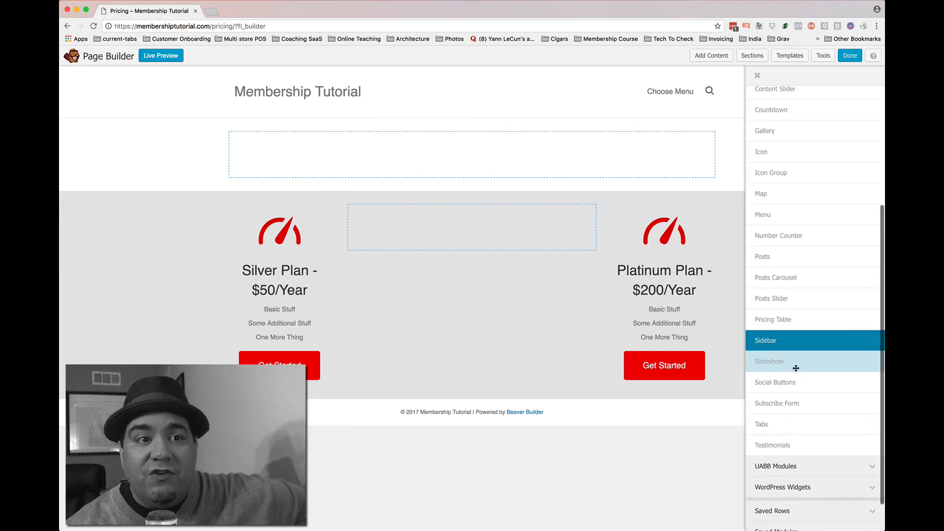
left_click(809, 472)
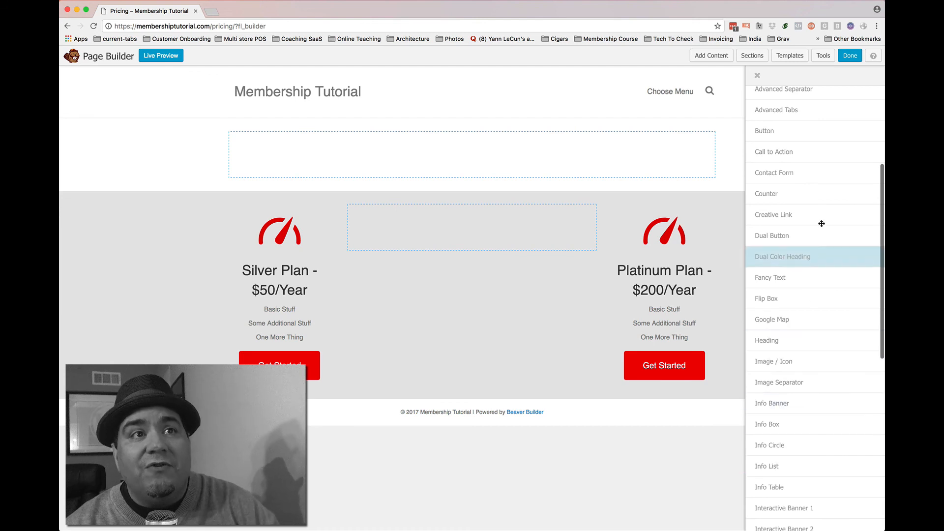
scroll(818, 222, "up", 2)
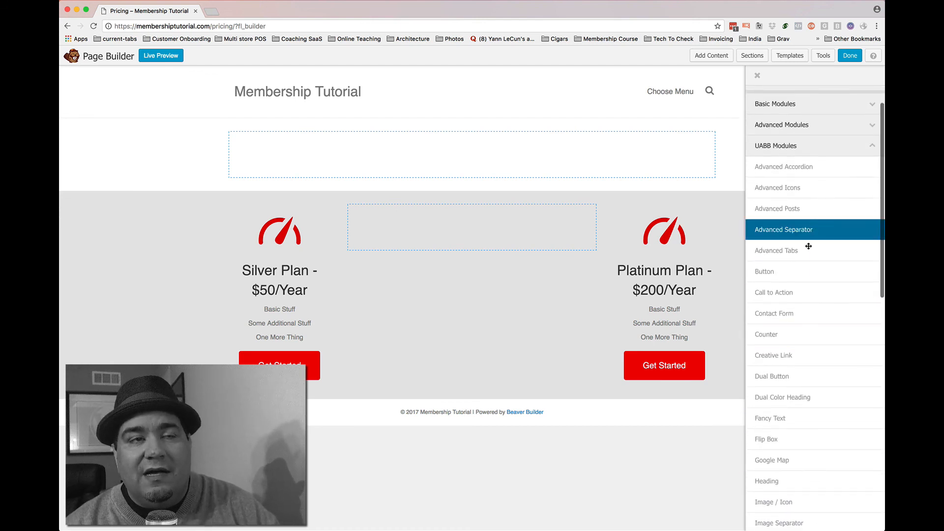
scroll(807, 246, "down", 3)
scroll(803, 328, "down", 10)
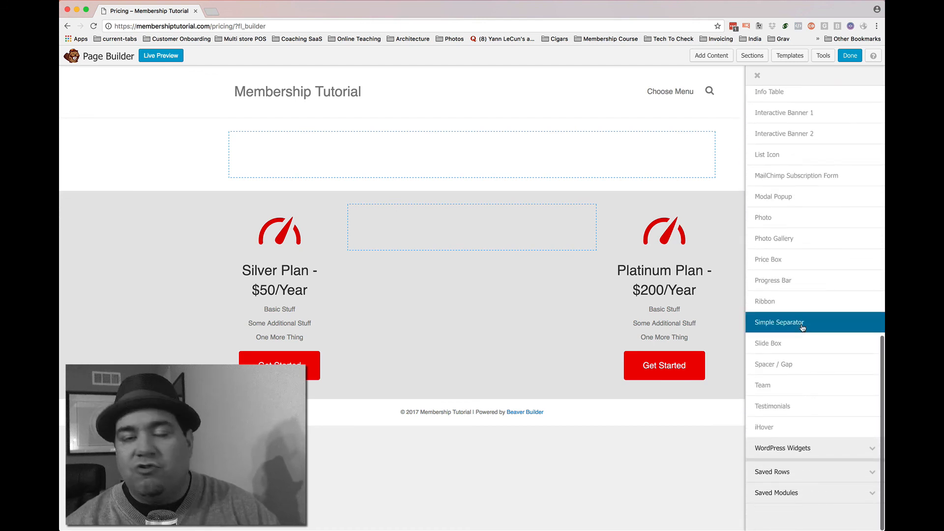